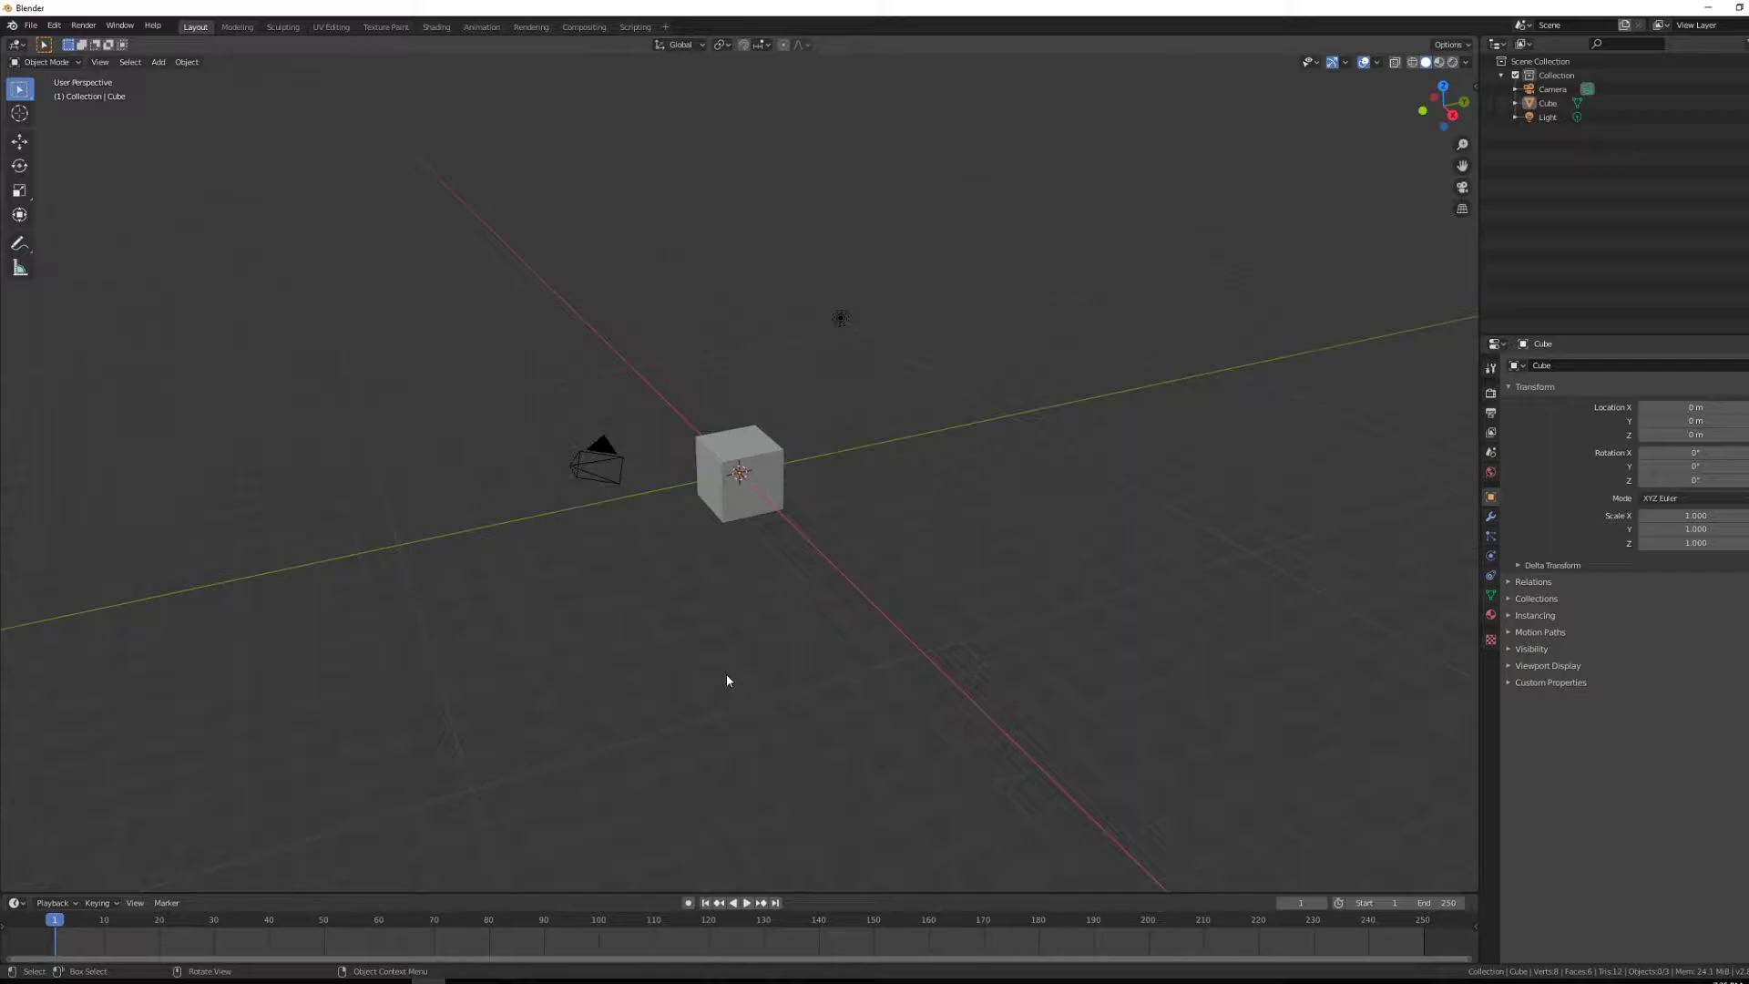
Delete the default cube, camera and light from the scene.
mouse_move(969, 487)
middle_down()
mouse_move(878, 492)
mouse_move(894, 507)
mouse_move(996, 488)
mouse_move(957, 492)
middle_up()
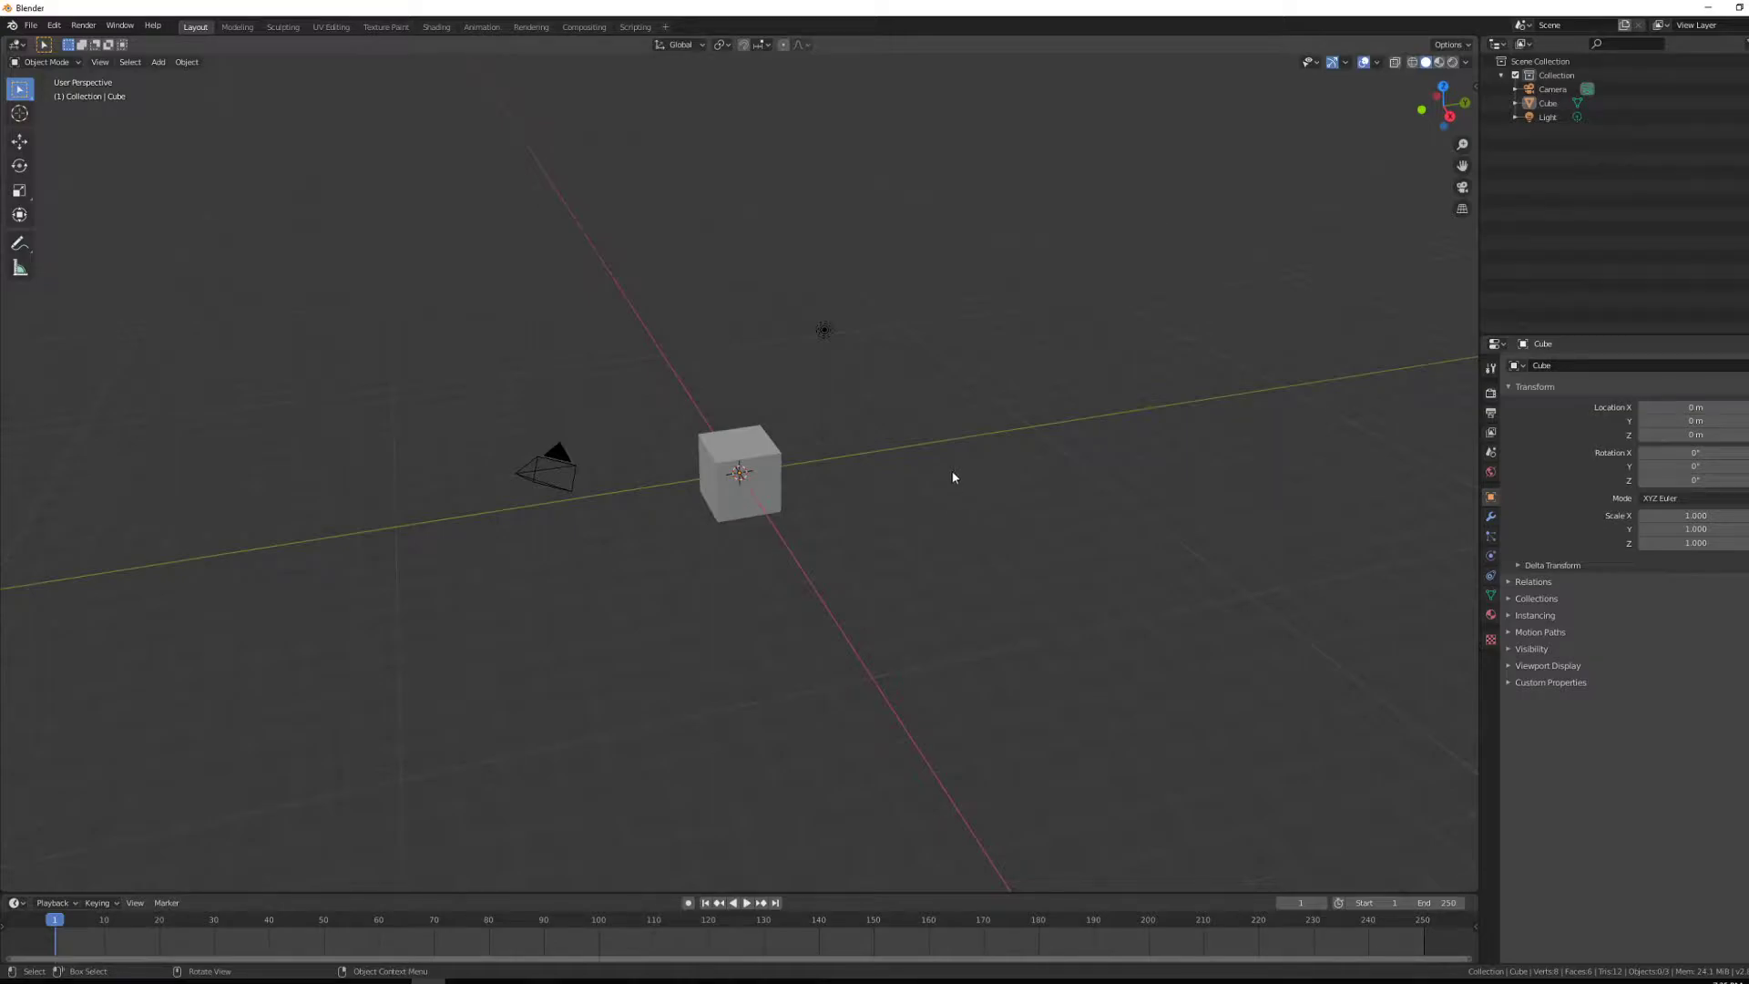
key(a)
key(Delete)
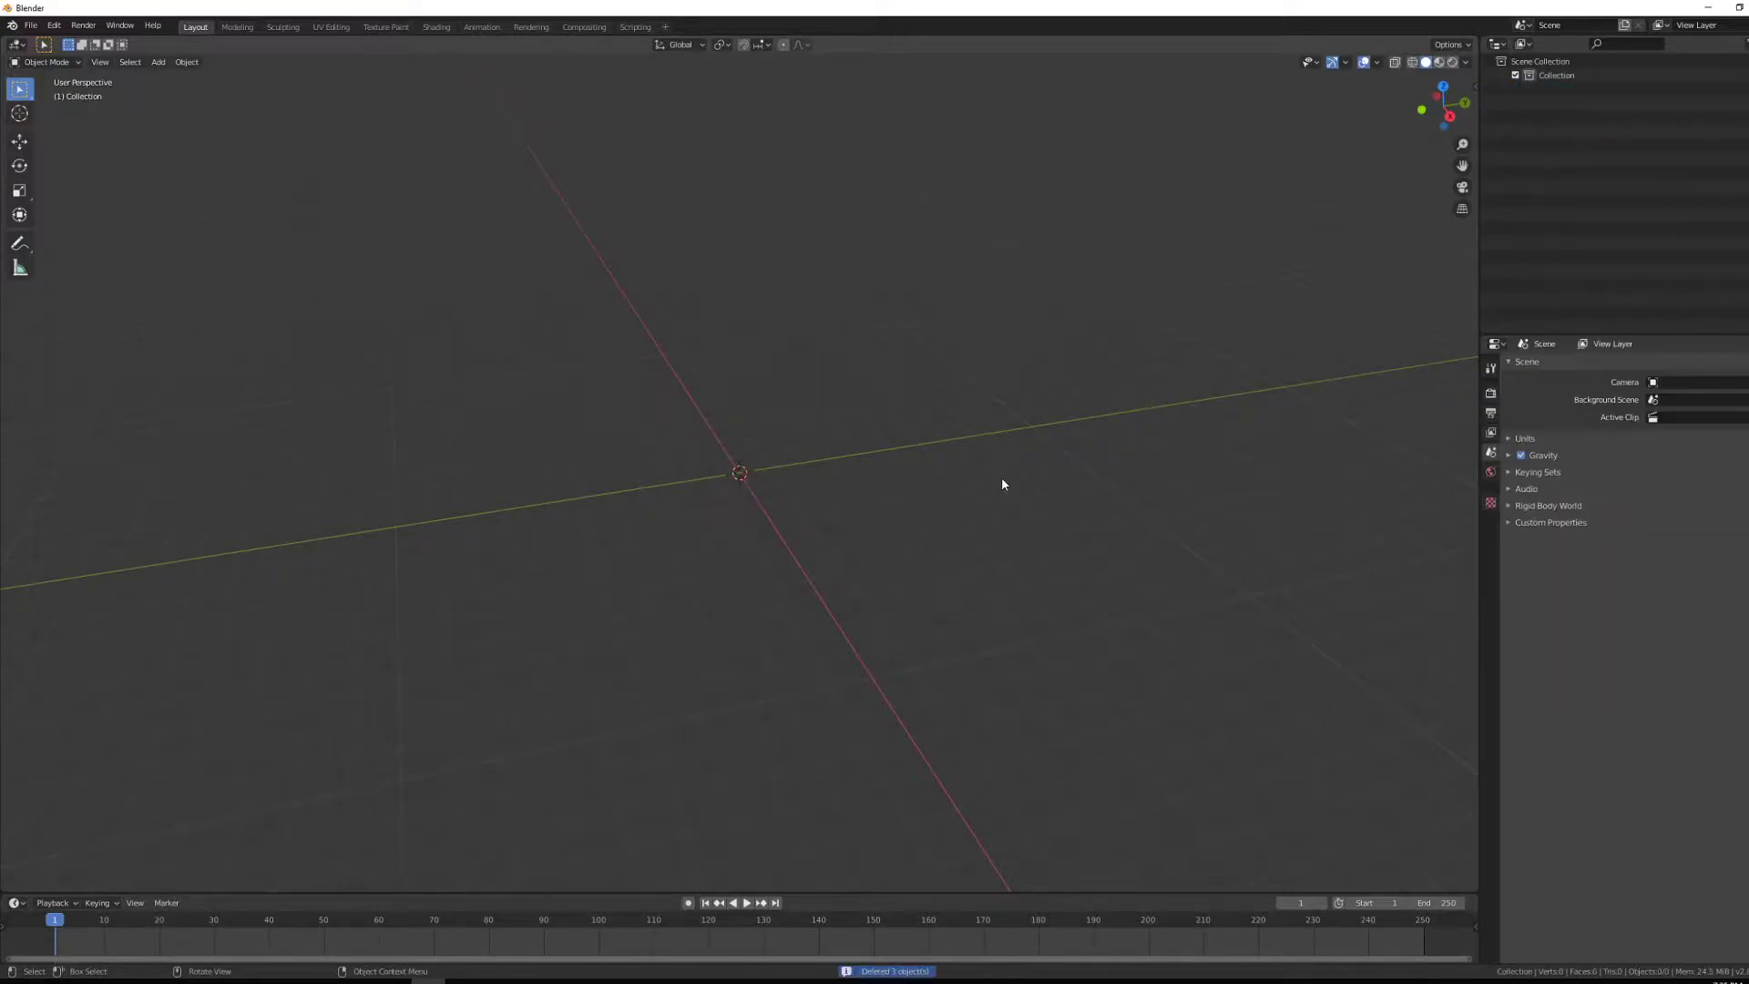
Add a mesh plane at the origin and scale it up uniformly to about 9.95.
middle_drag(792, 463, 858, 485)
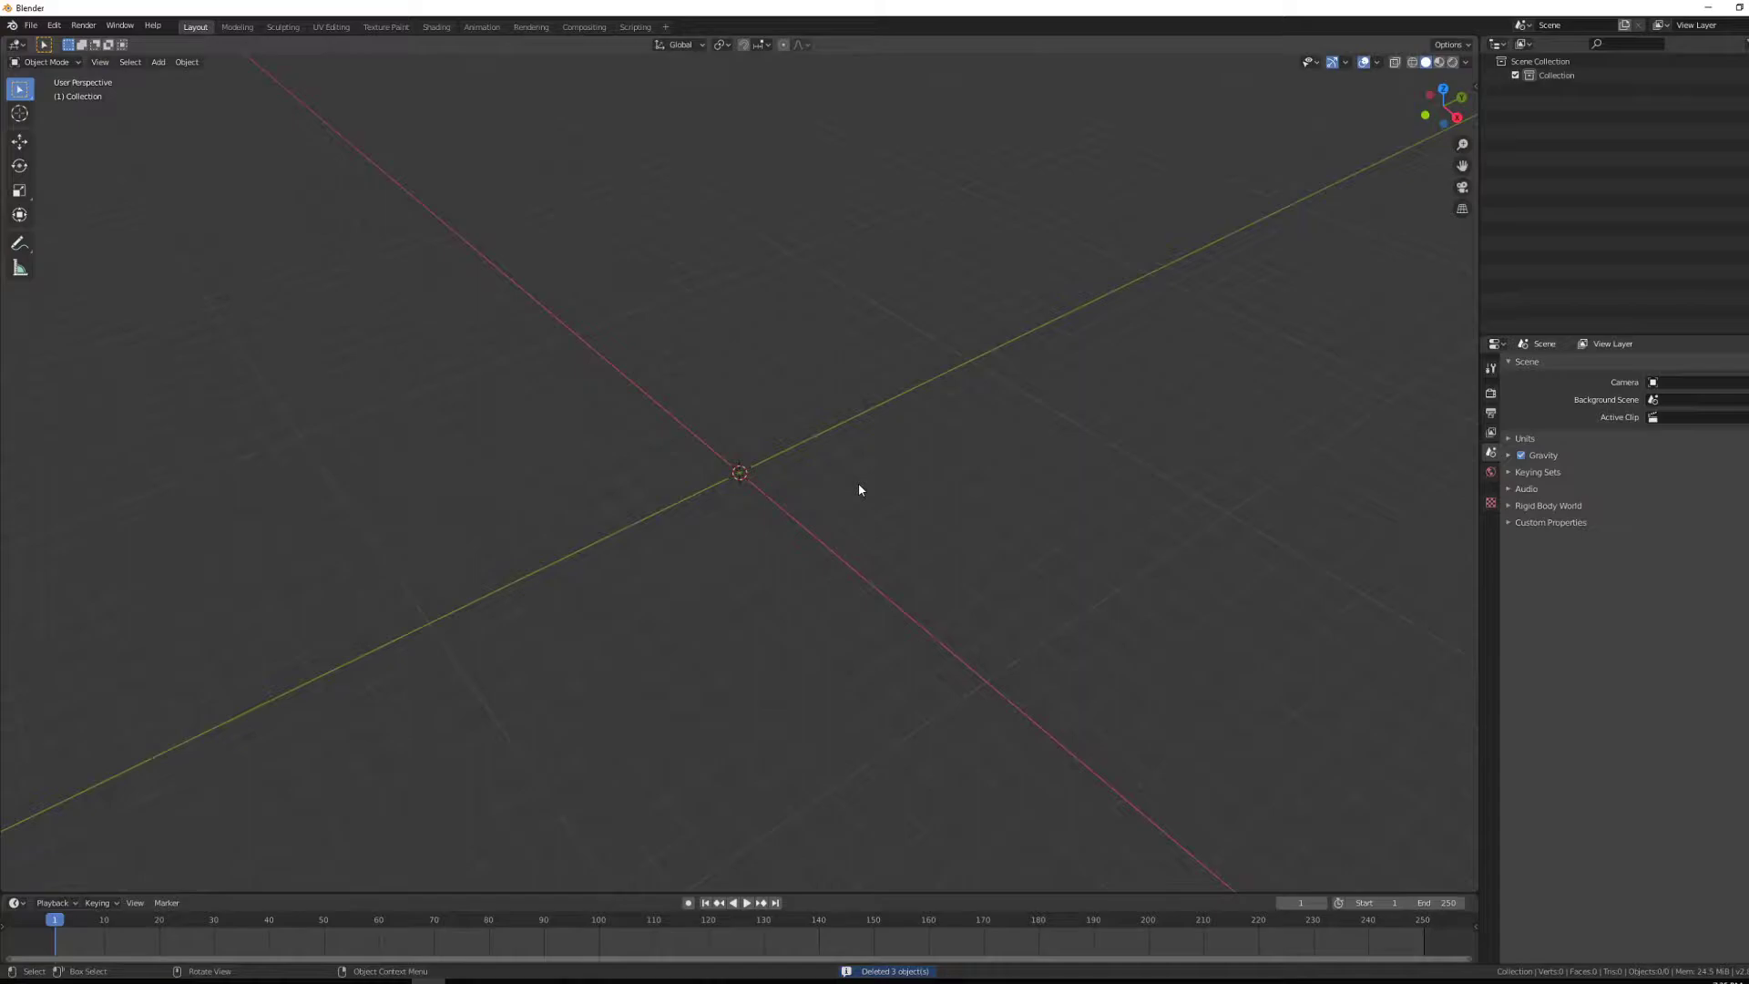
key(shift+a)
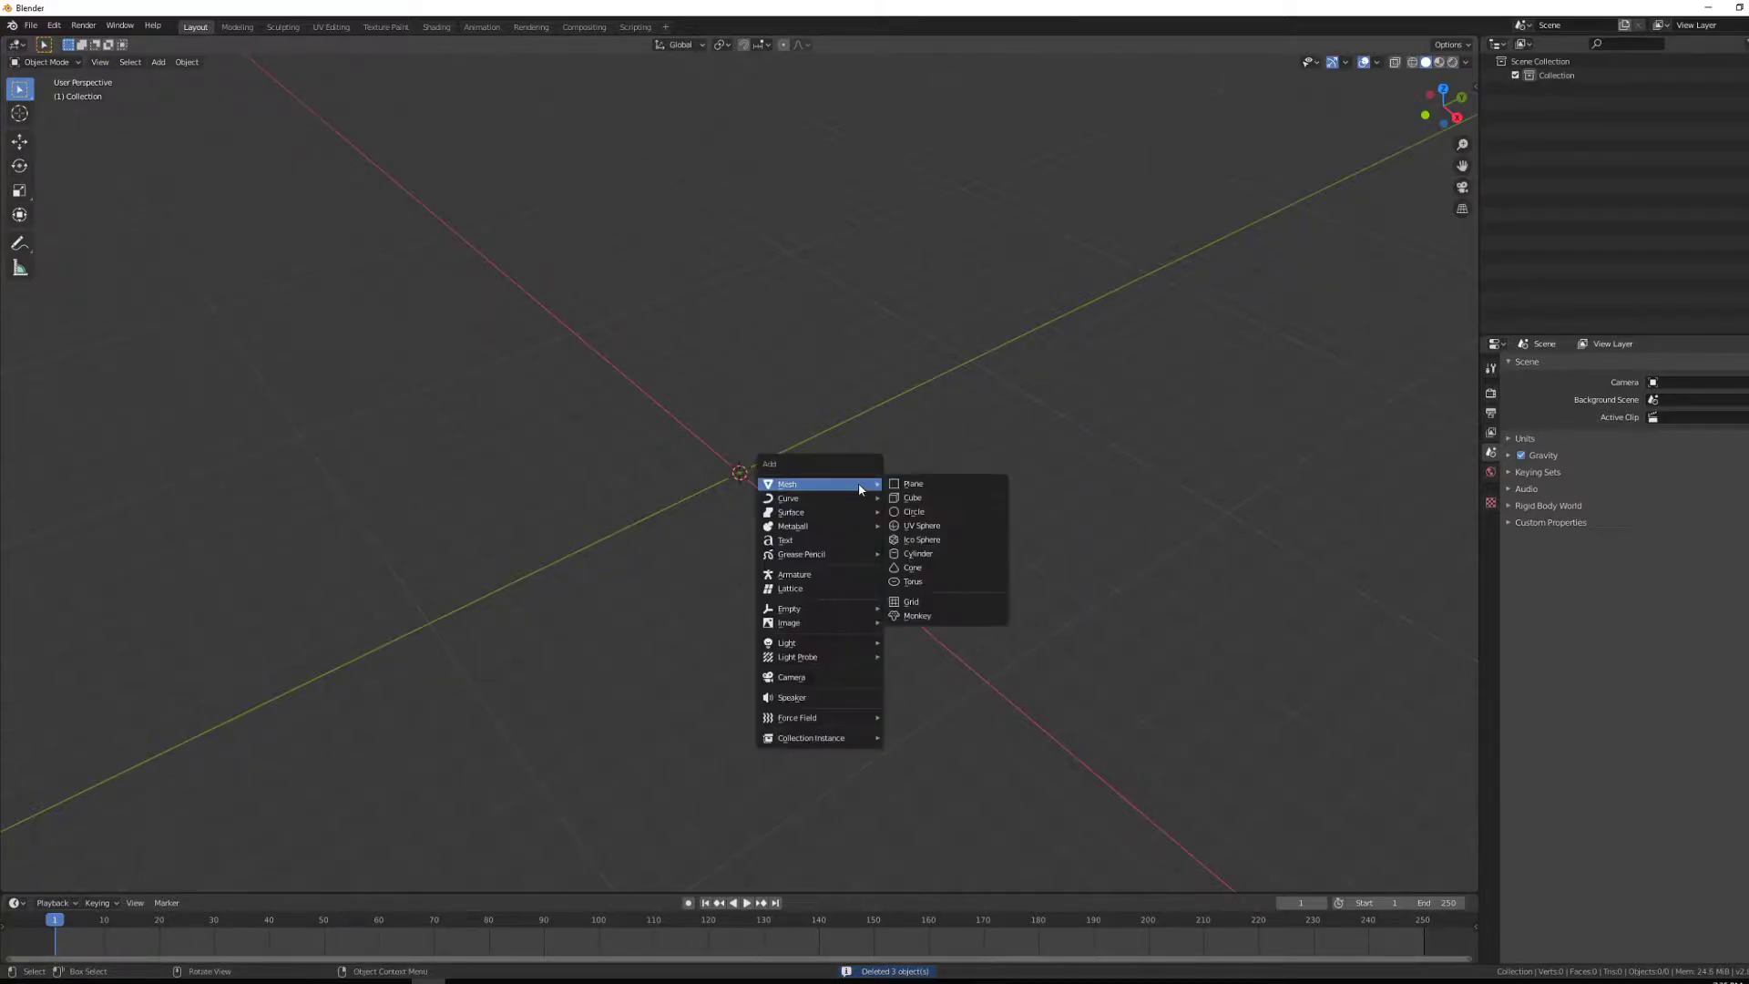
mouse_move(802, 482)
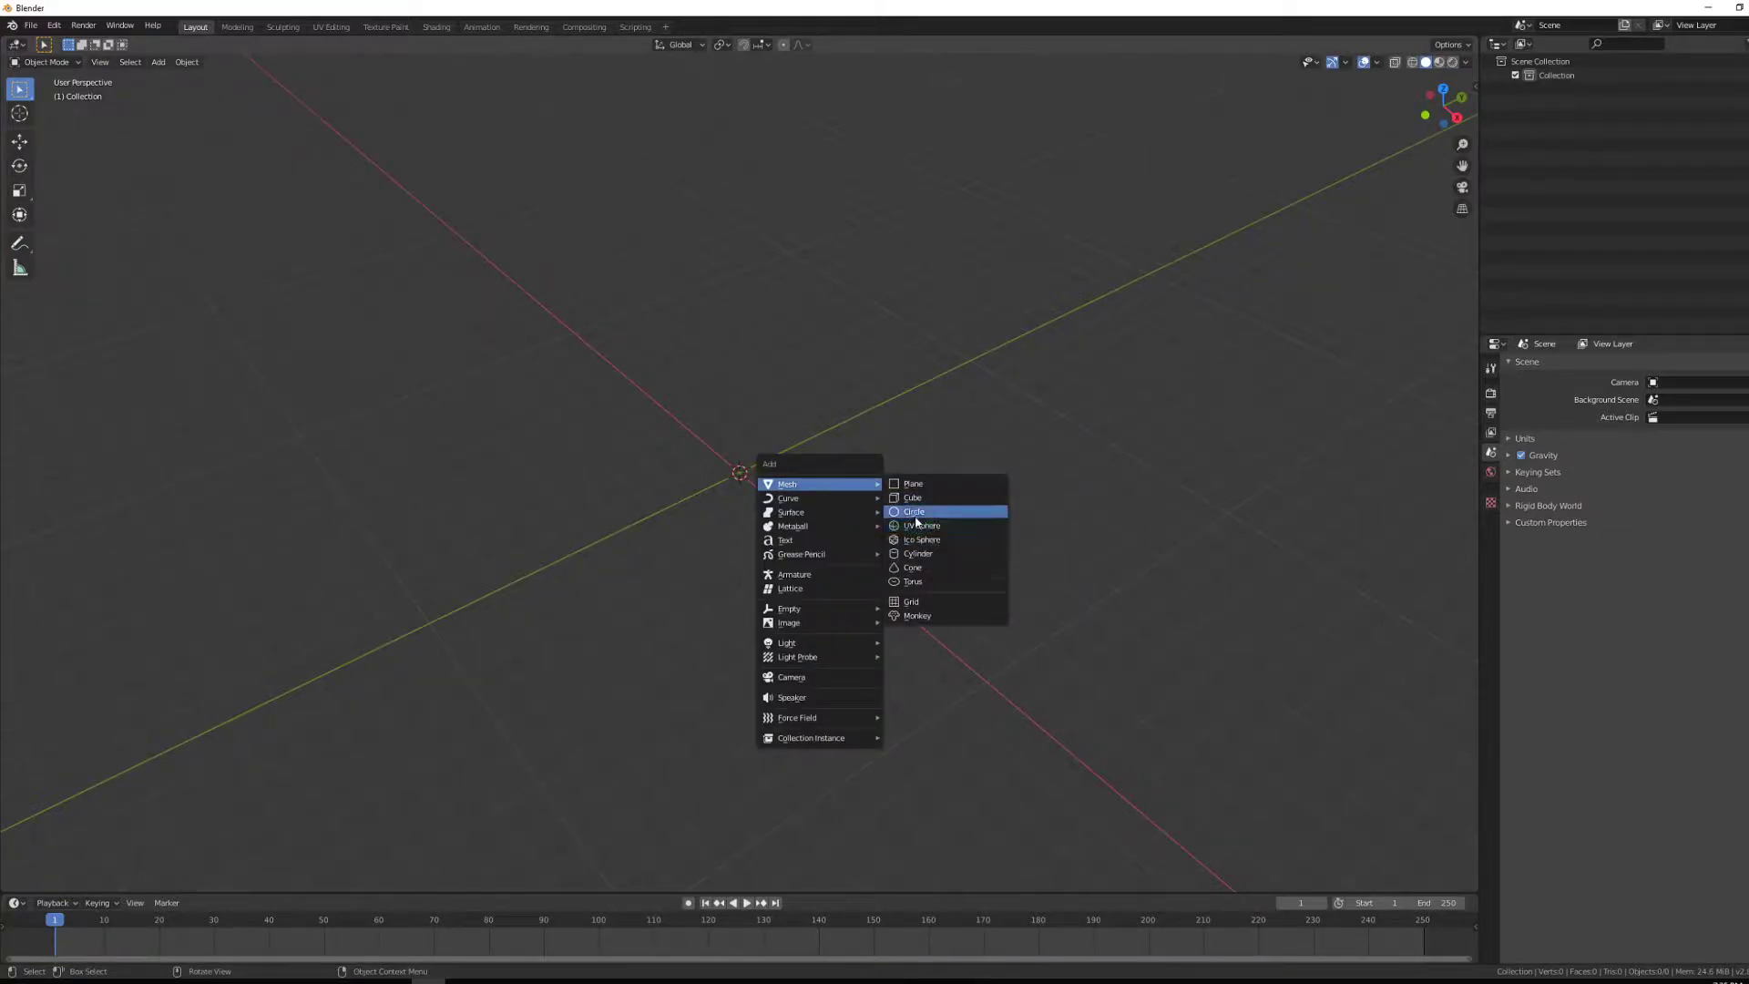
click(912, 484)
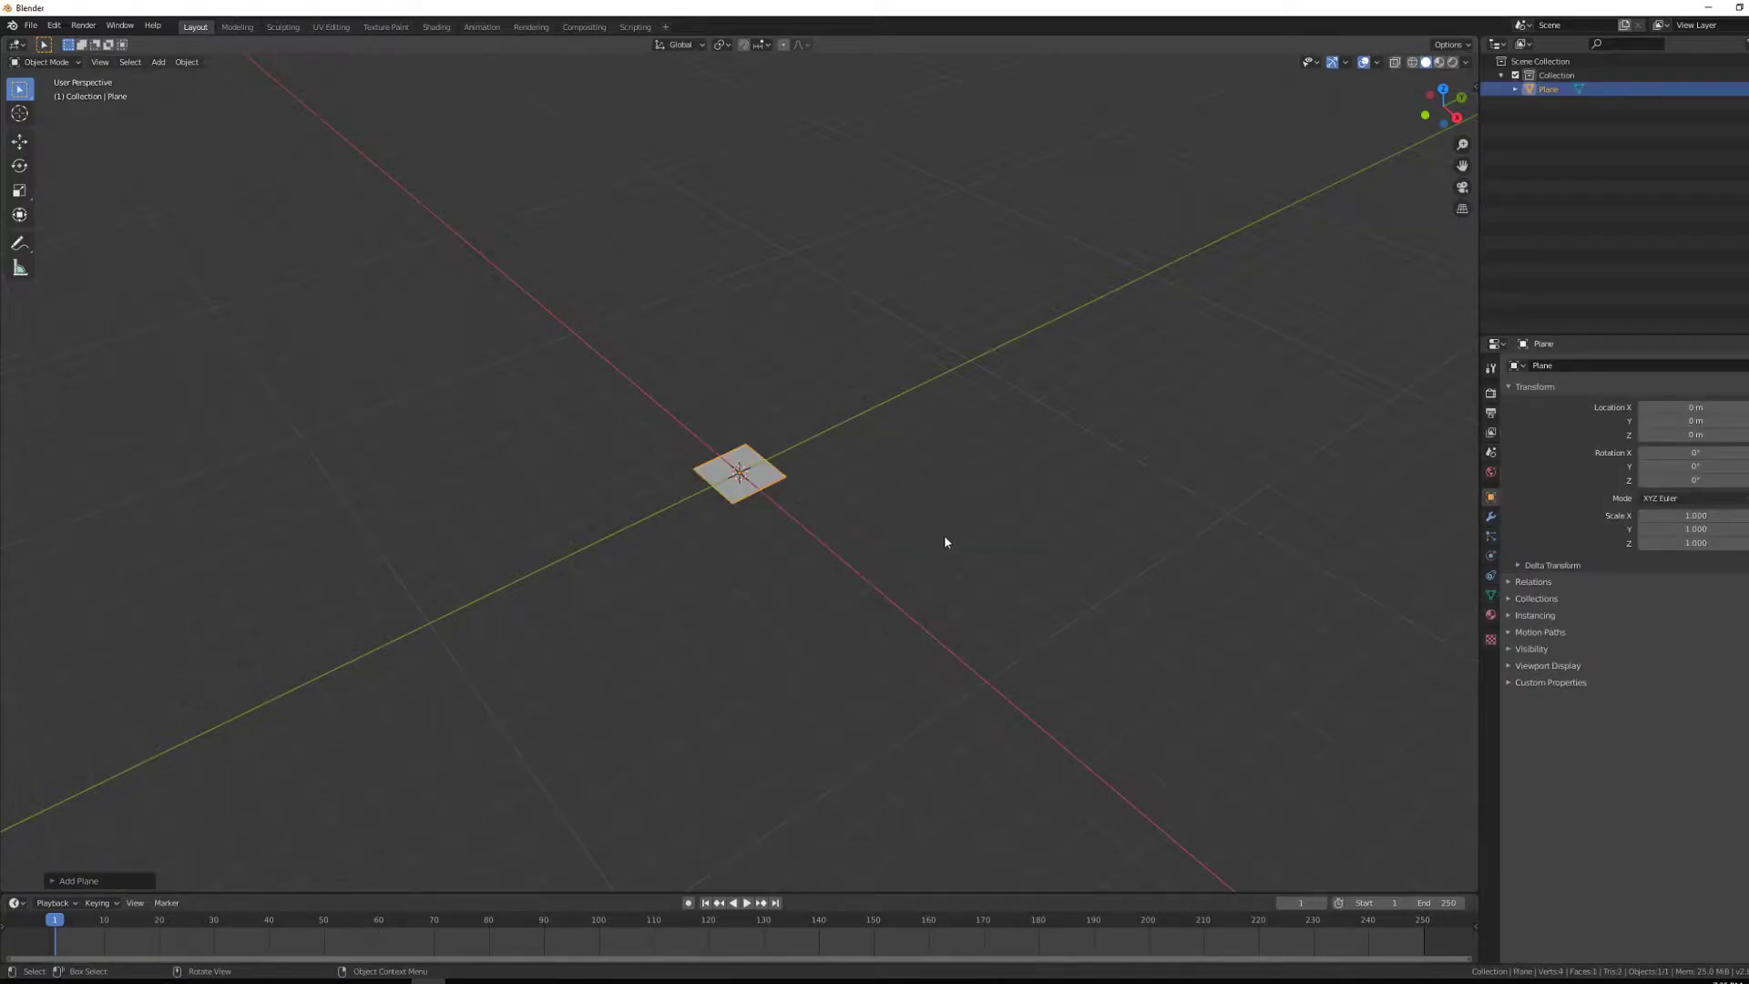
key(s)
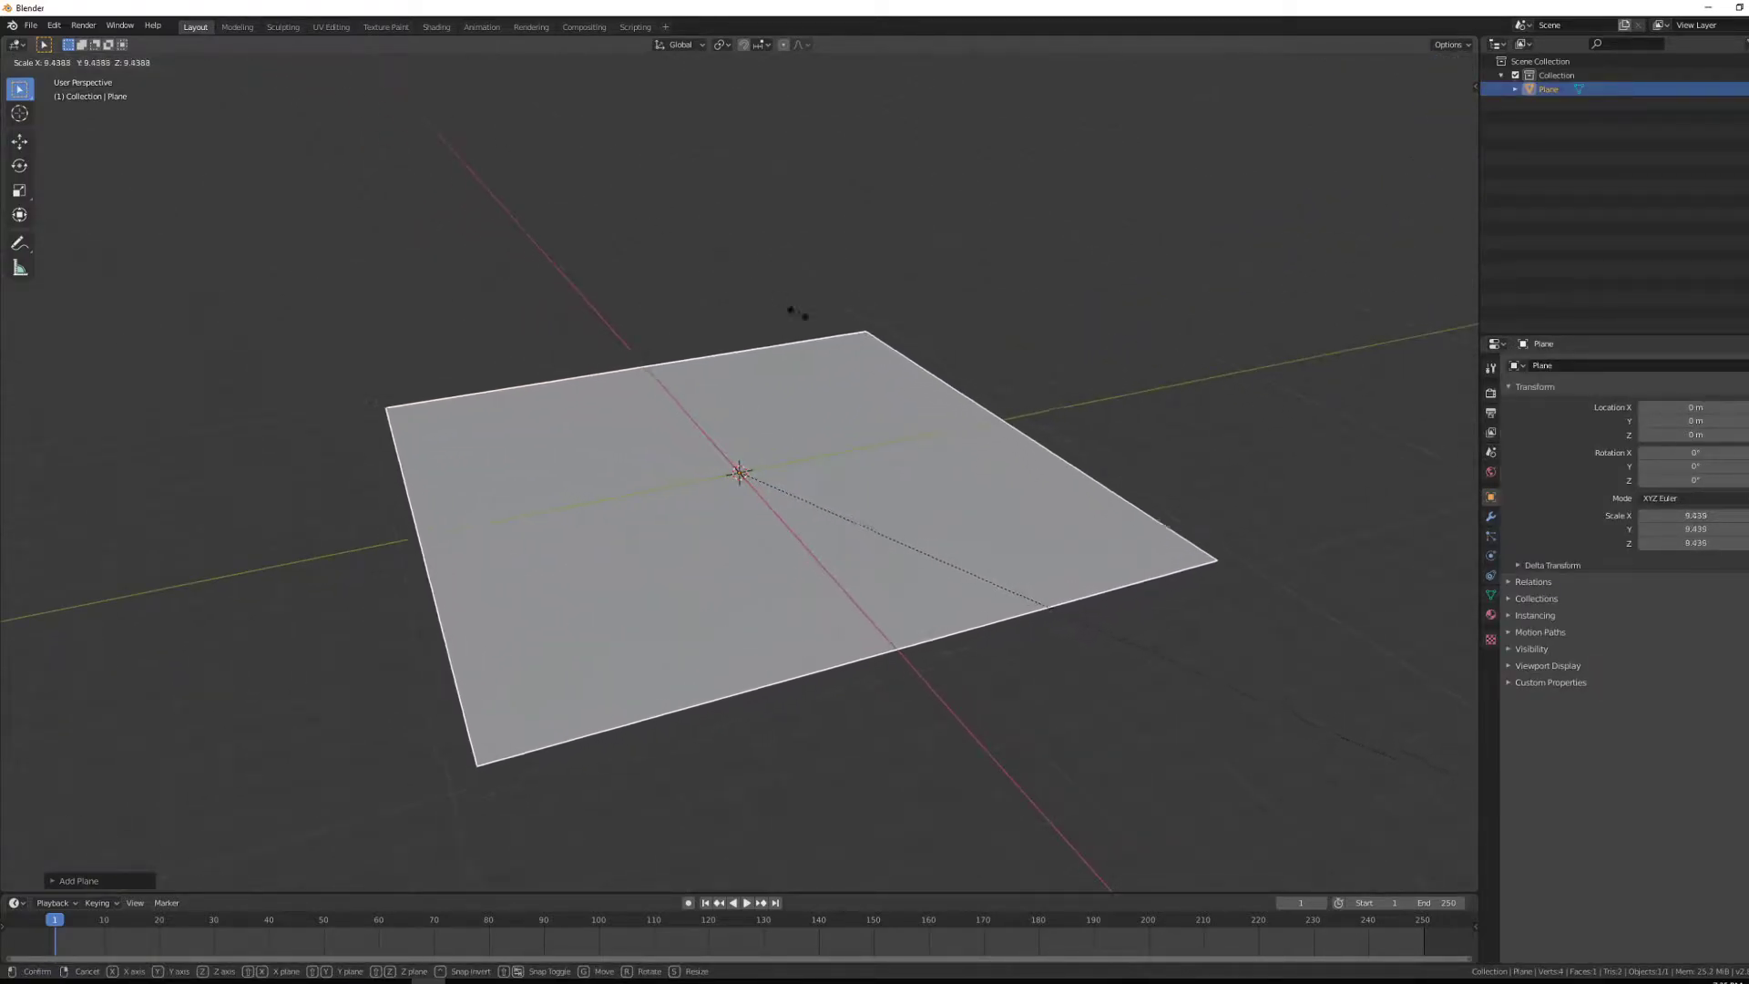
click(1065, 614)
Enter Edit Mode on the plane and subdivide the whole mesh six times.
scroll(635, 273, up, 2)
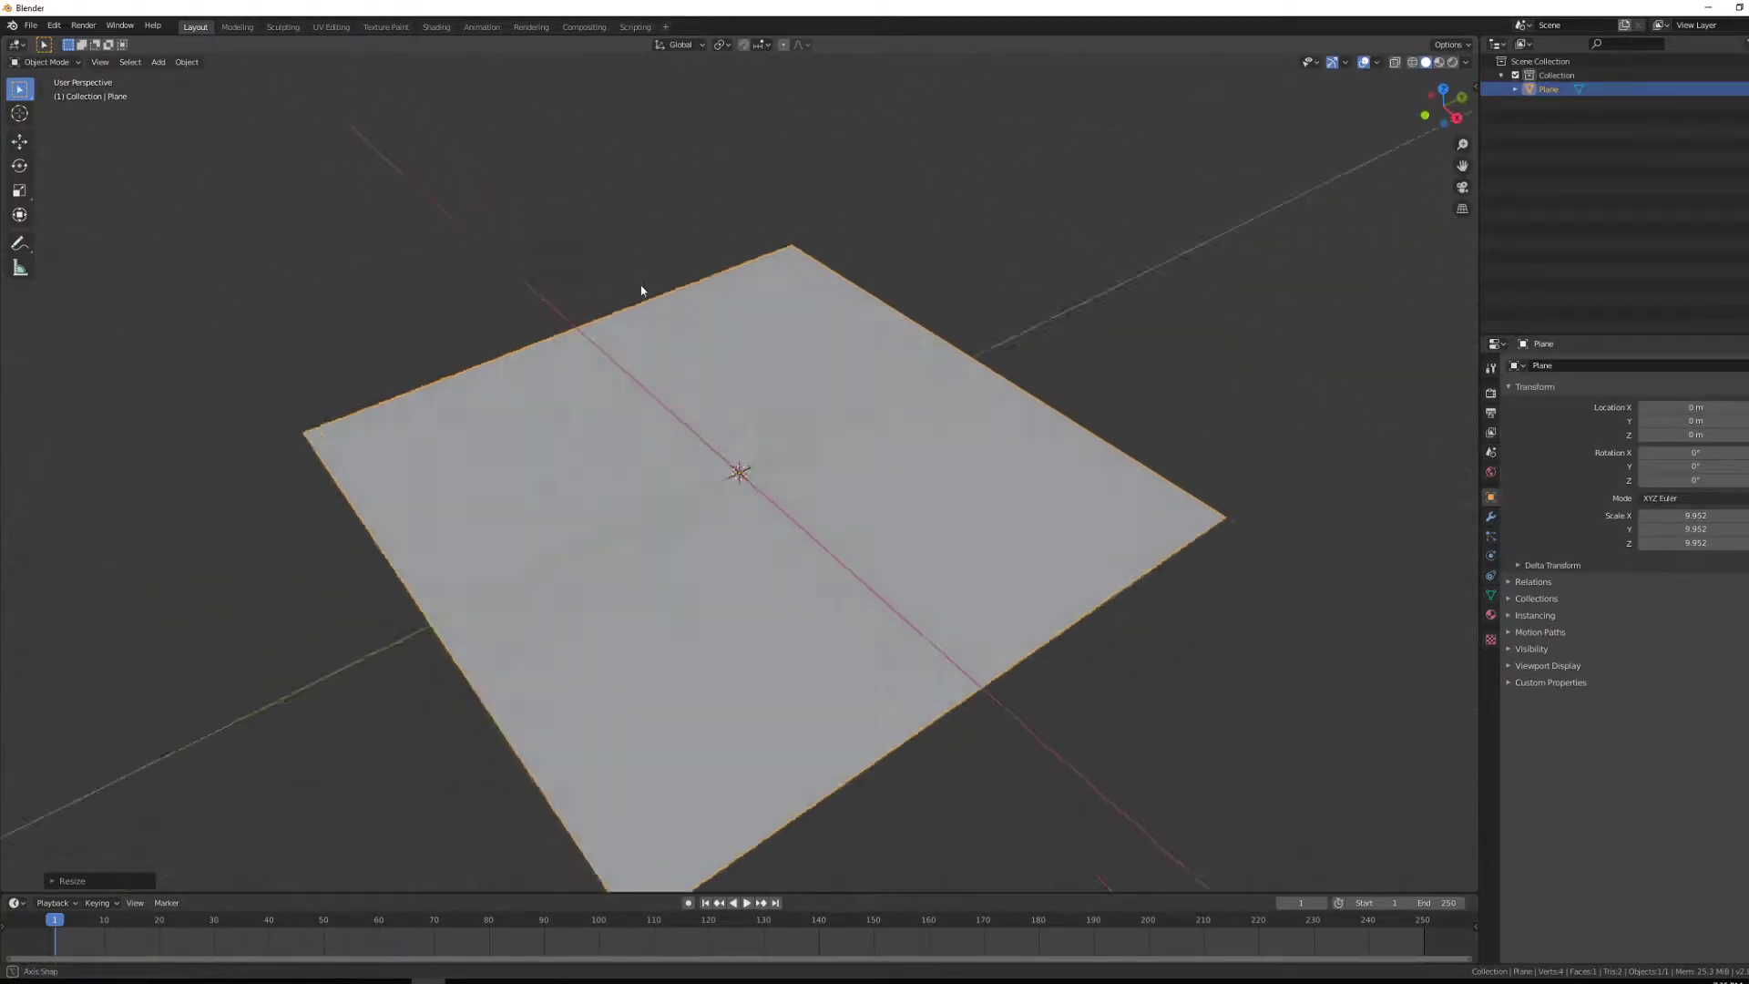
scroll(664, 278, down, 4)
middle_drag(667, 281, 958, 426)
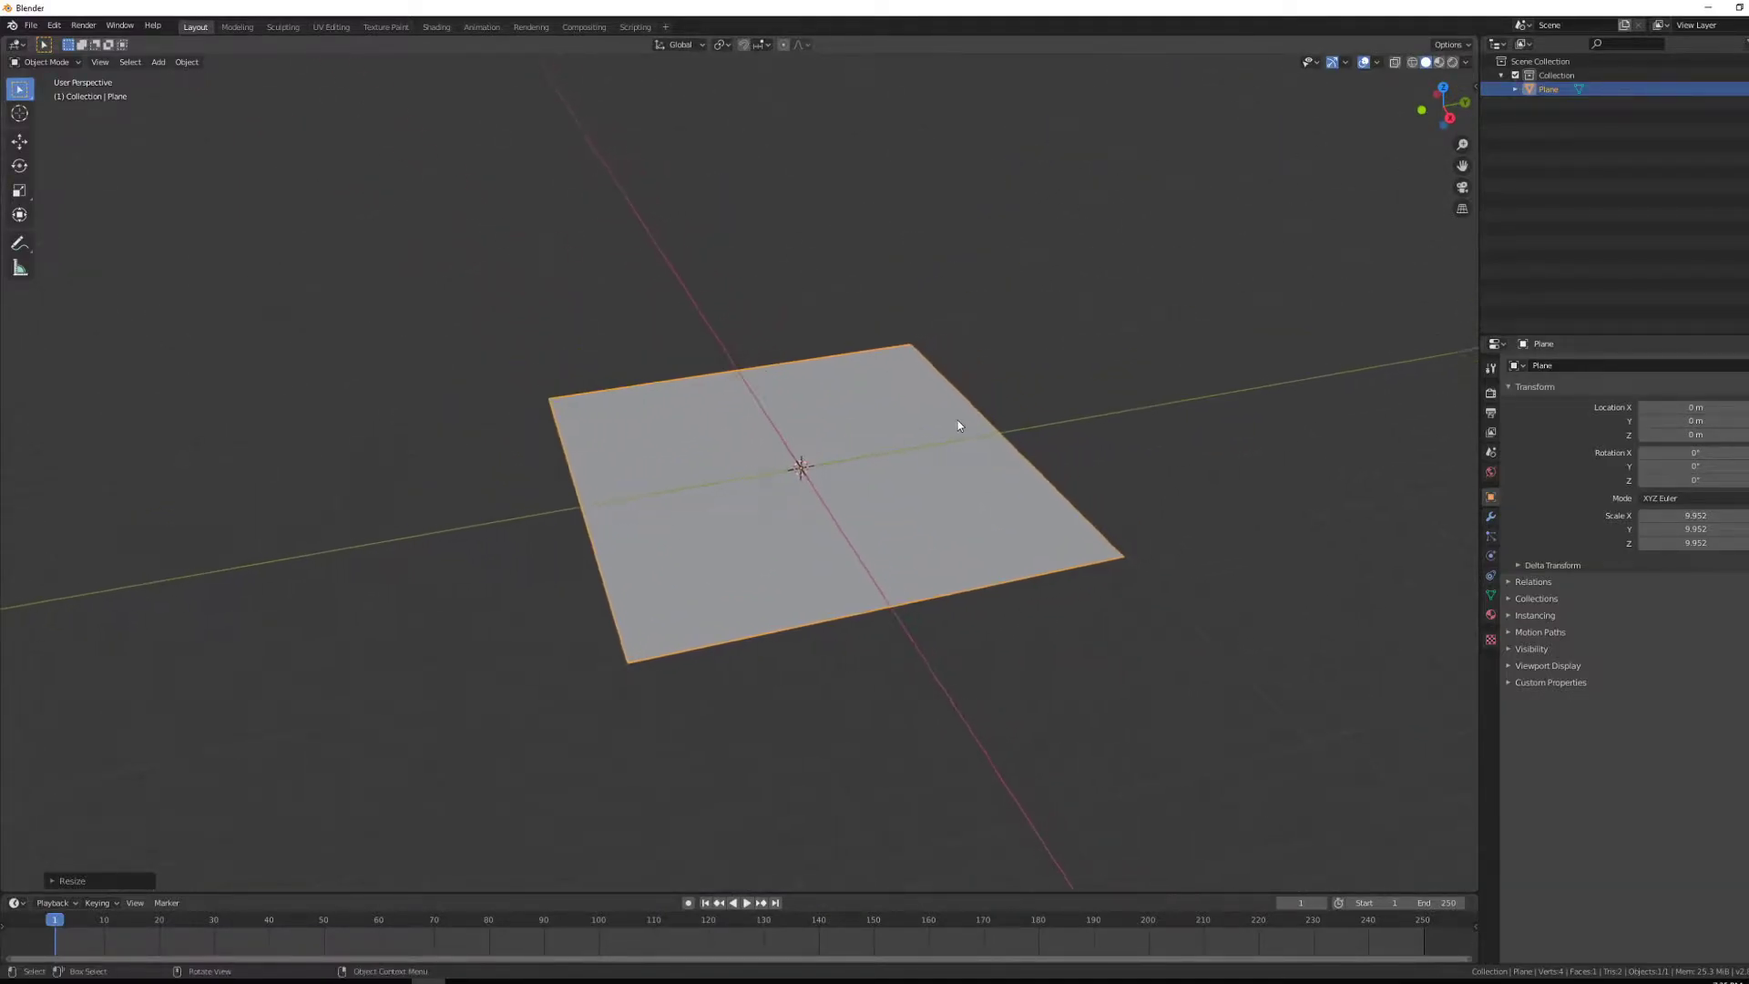
key(Tab)
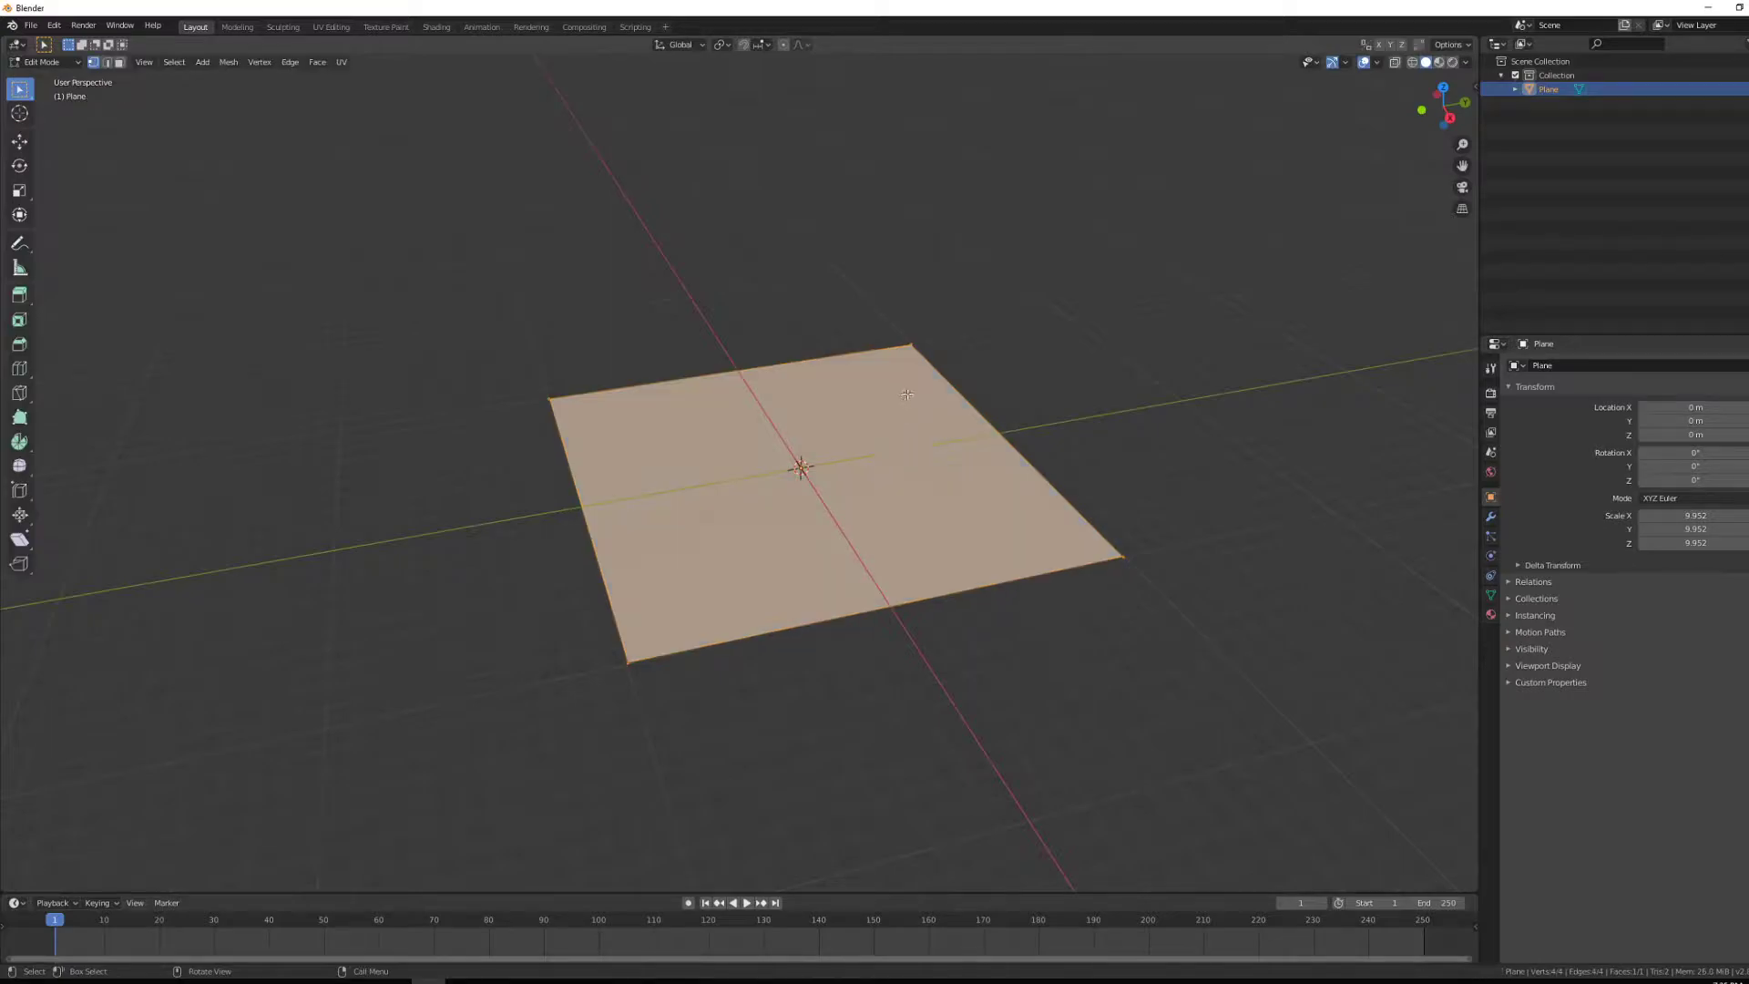
right_click(828, 423)
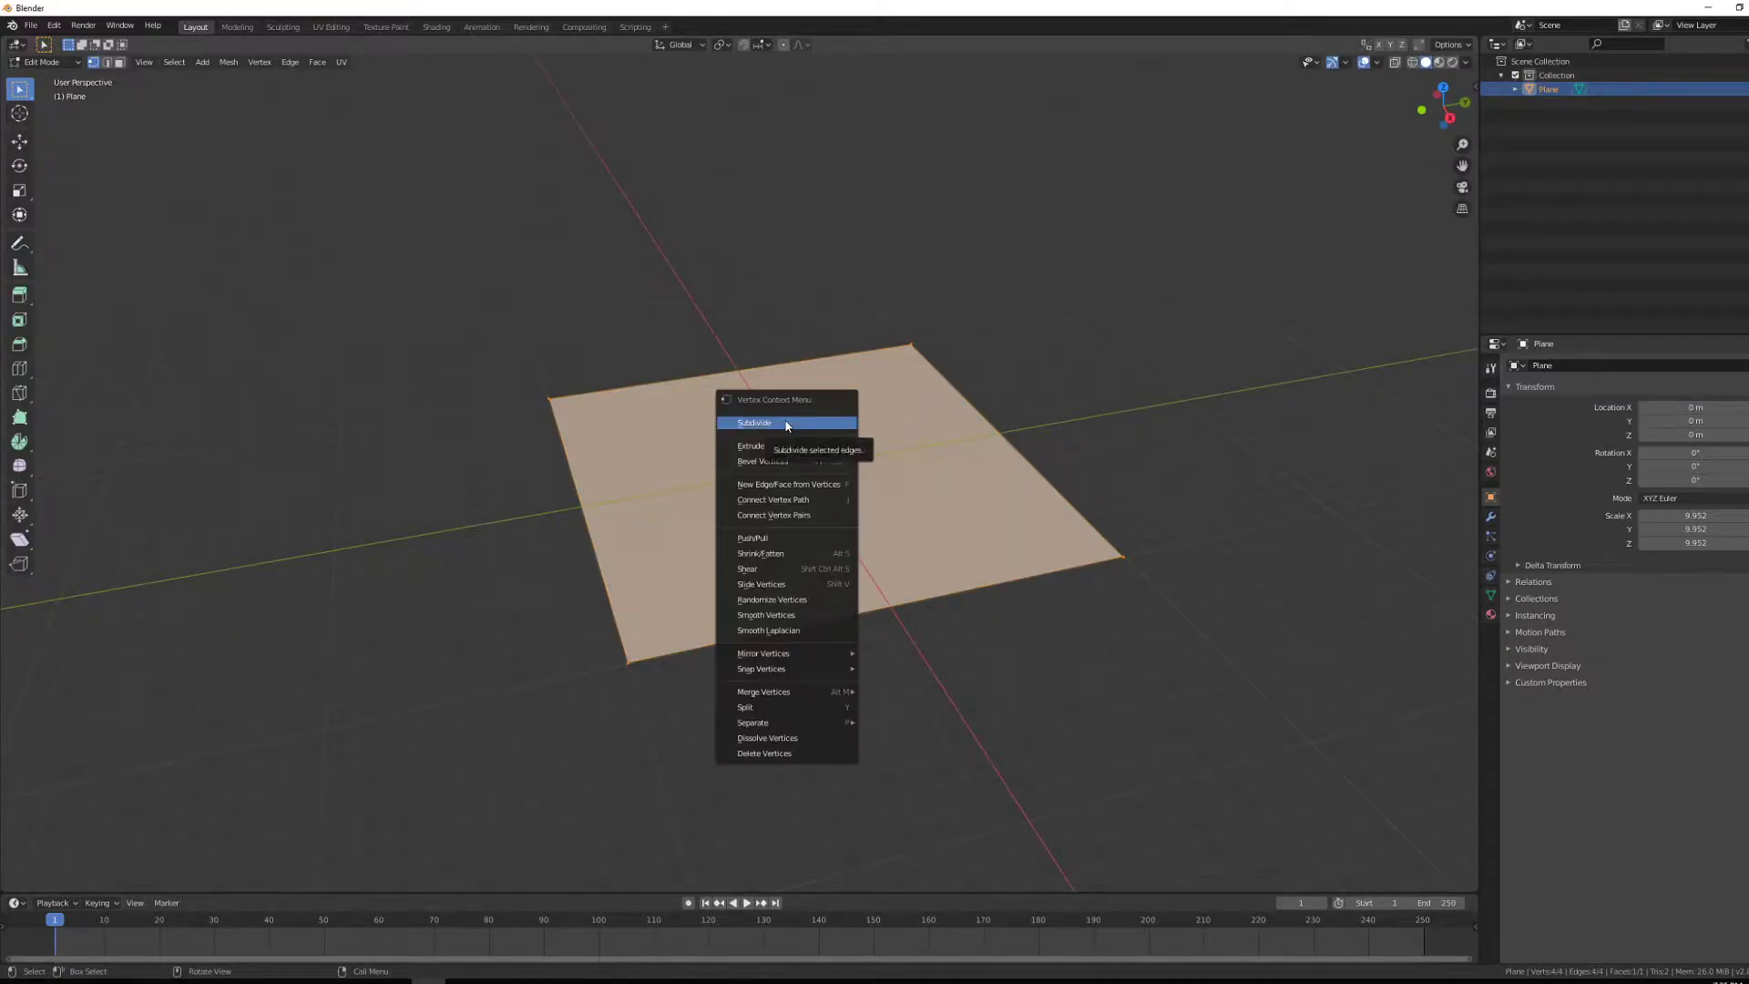
click(787, 424)
right_click(791, 416)
click(791, 415)
right_click(790, 417)
click(790, 416)
right_click(791, 416)
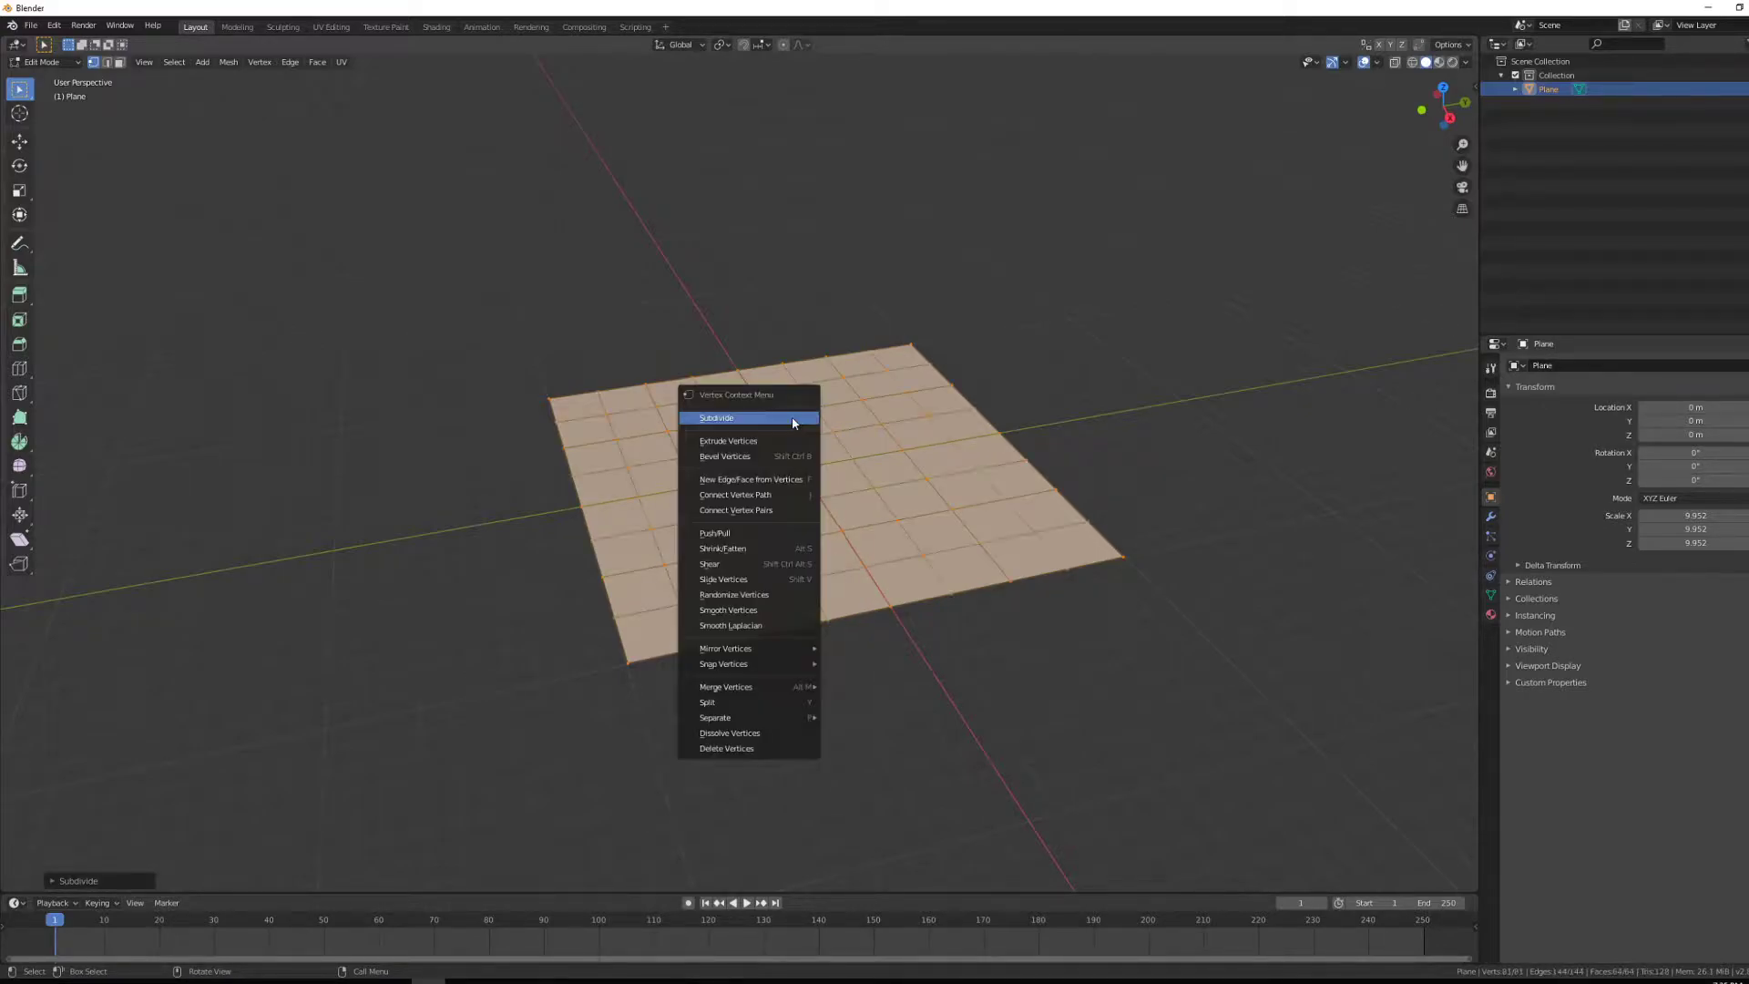
click(794, 416)
right_click(794, 416)
click(794, 416)
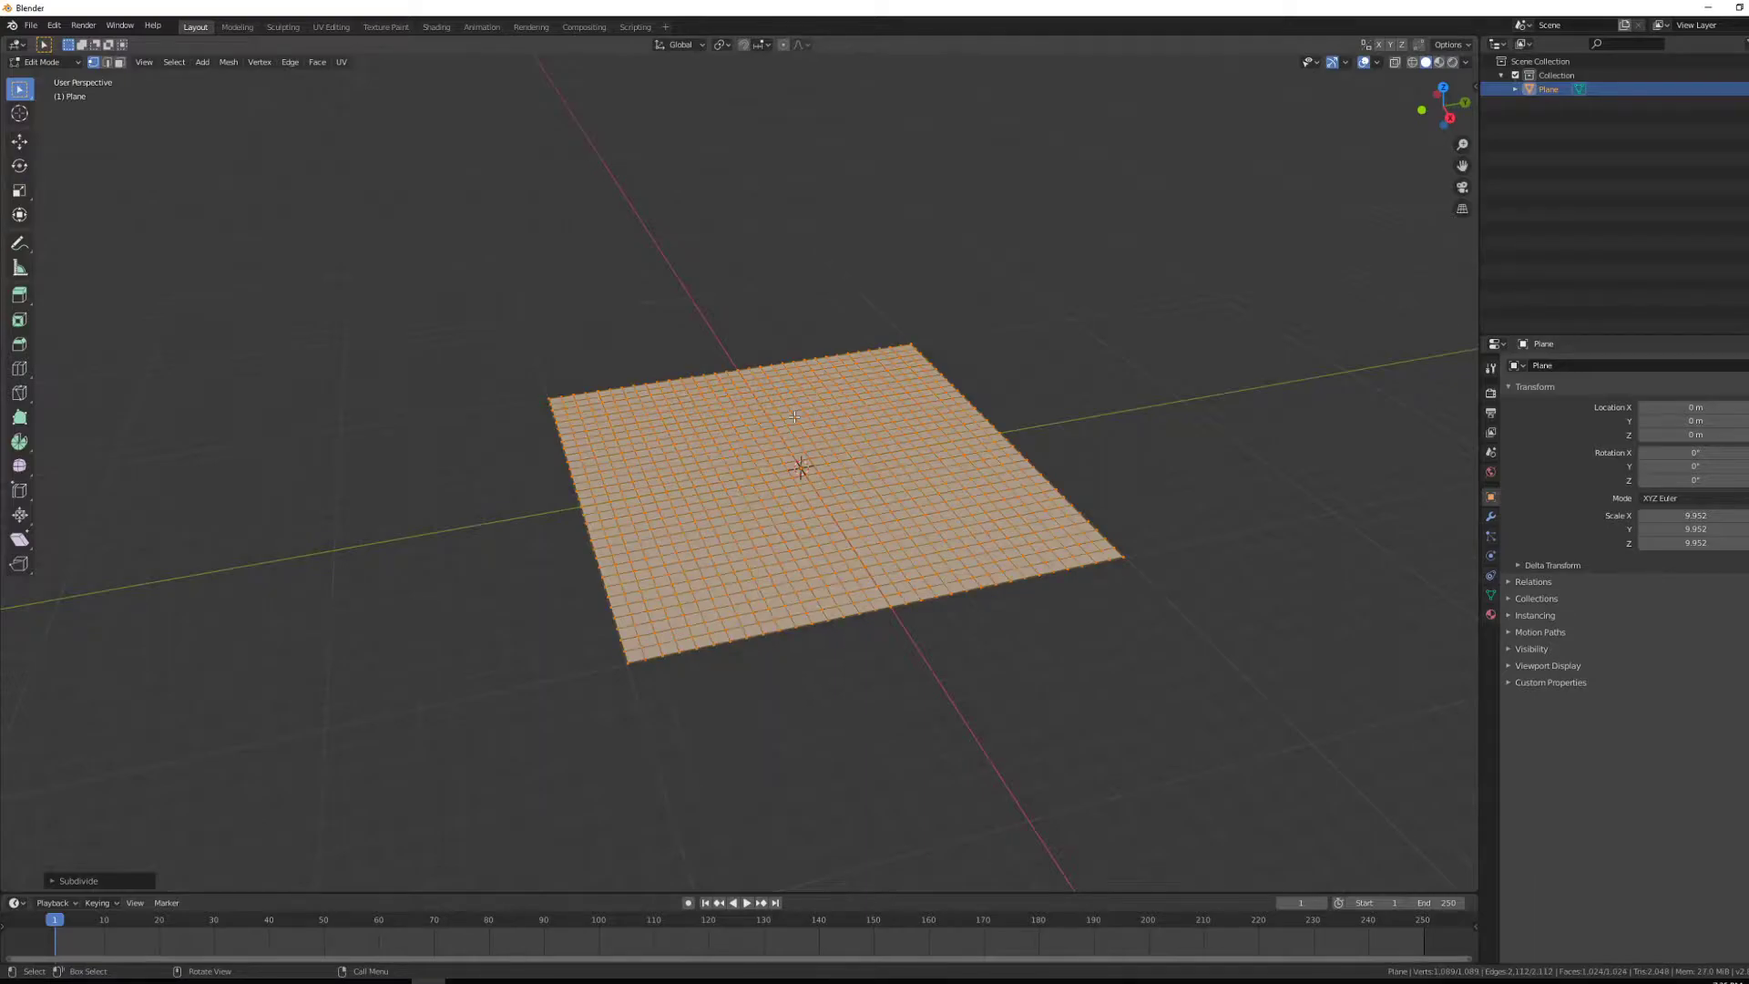
right_click(873, 434)
click(872, 426)
Triangulate all faces of the subdivided plane and clear the selection.
middle_drag(885, 446, 913, 472)
scroll(913, 473, up, 2)
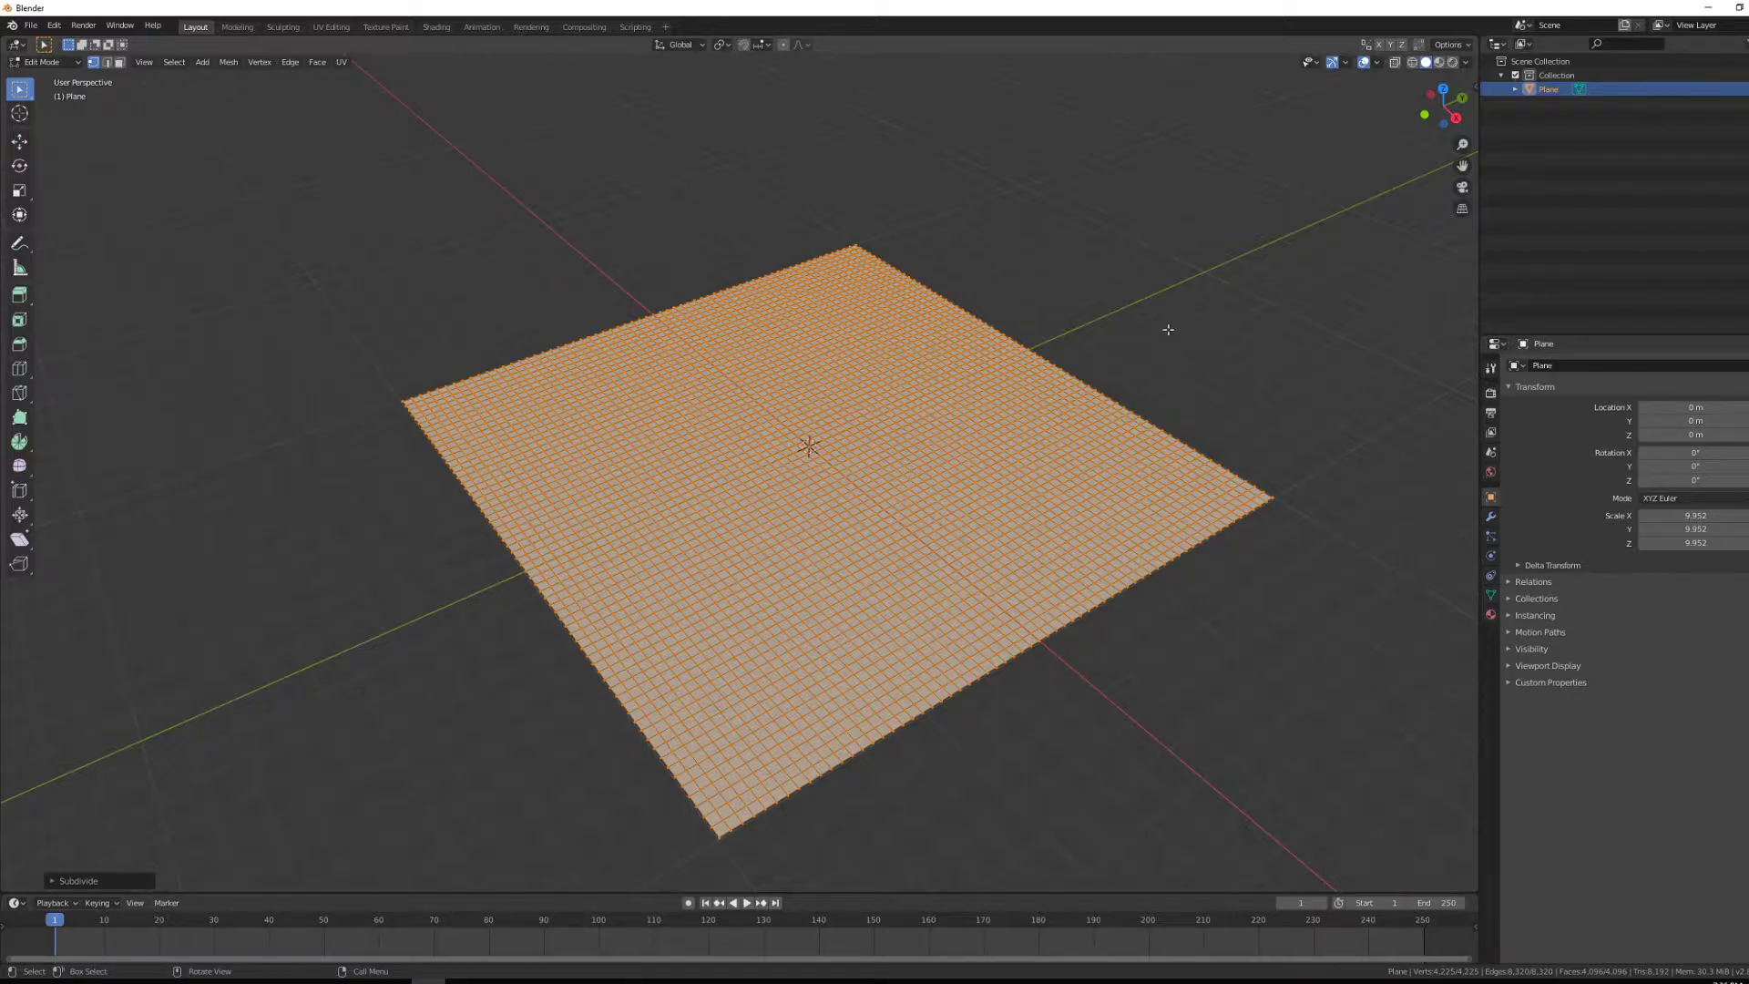
key(alt+a)
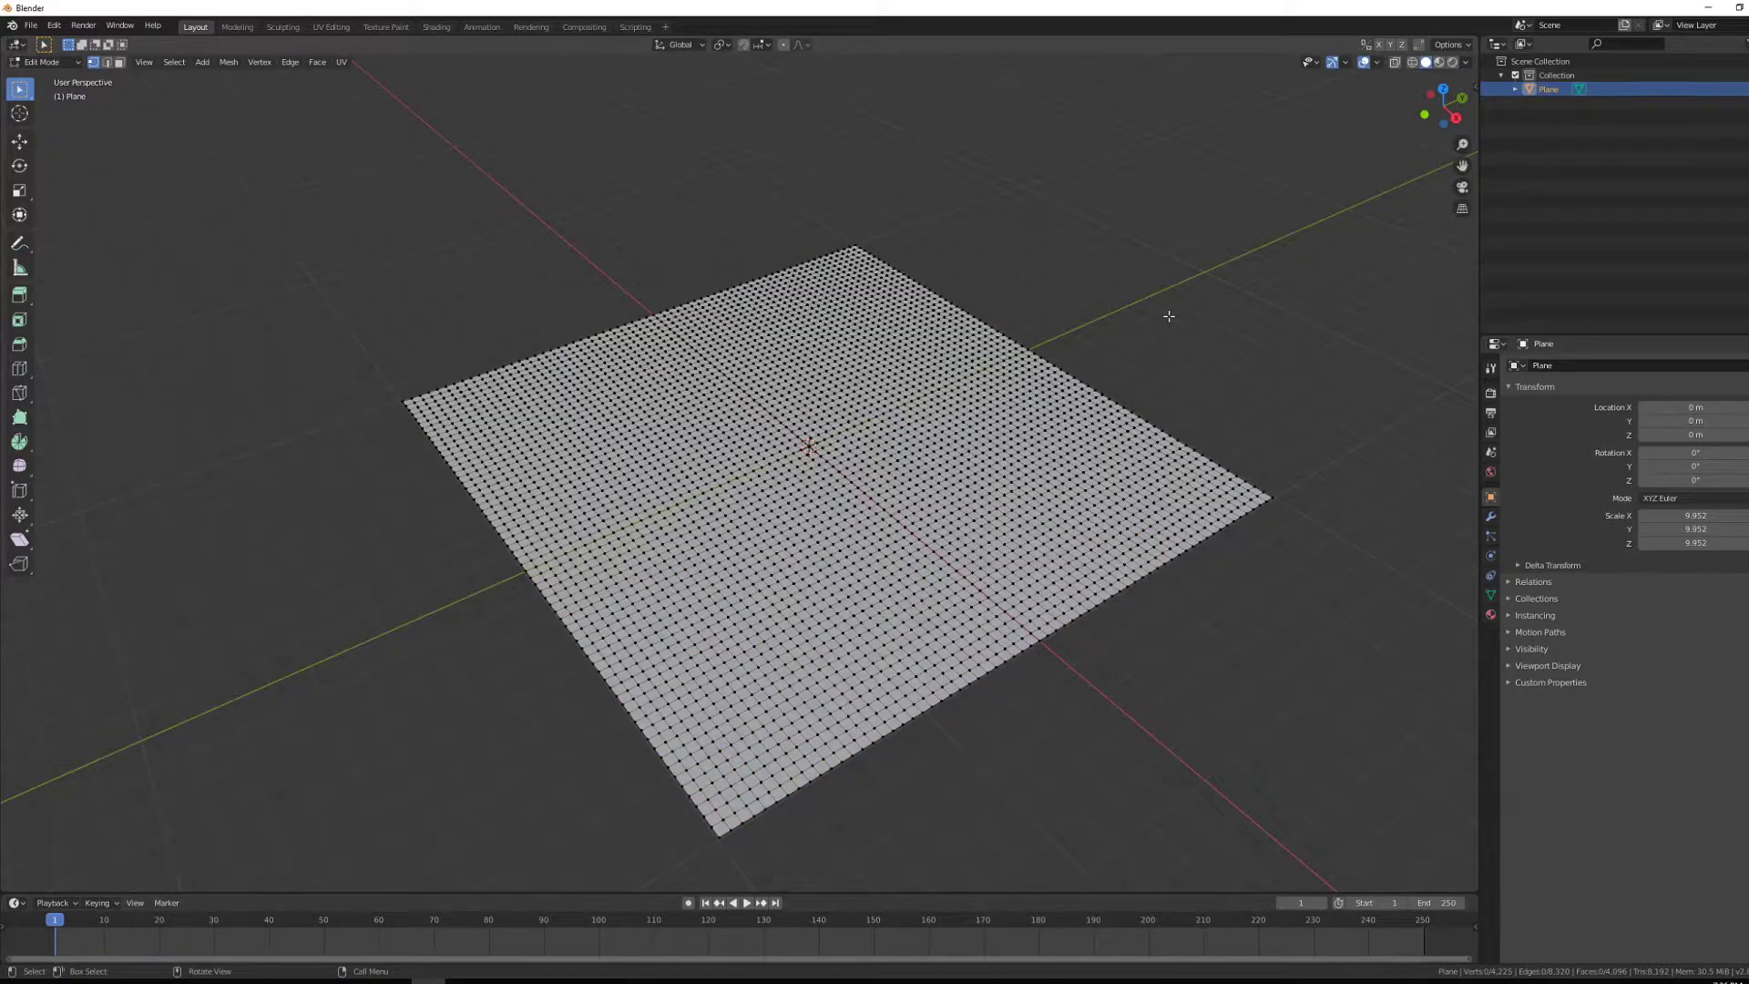
key(a)
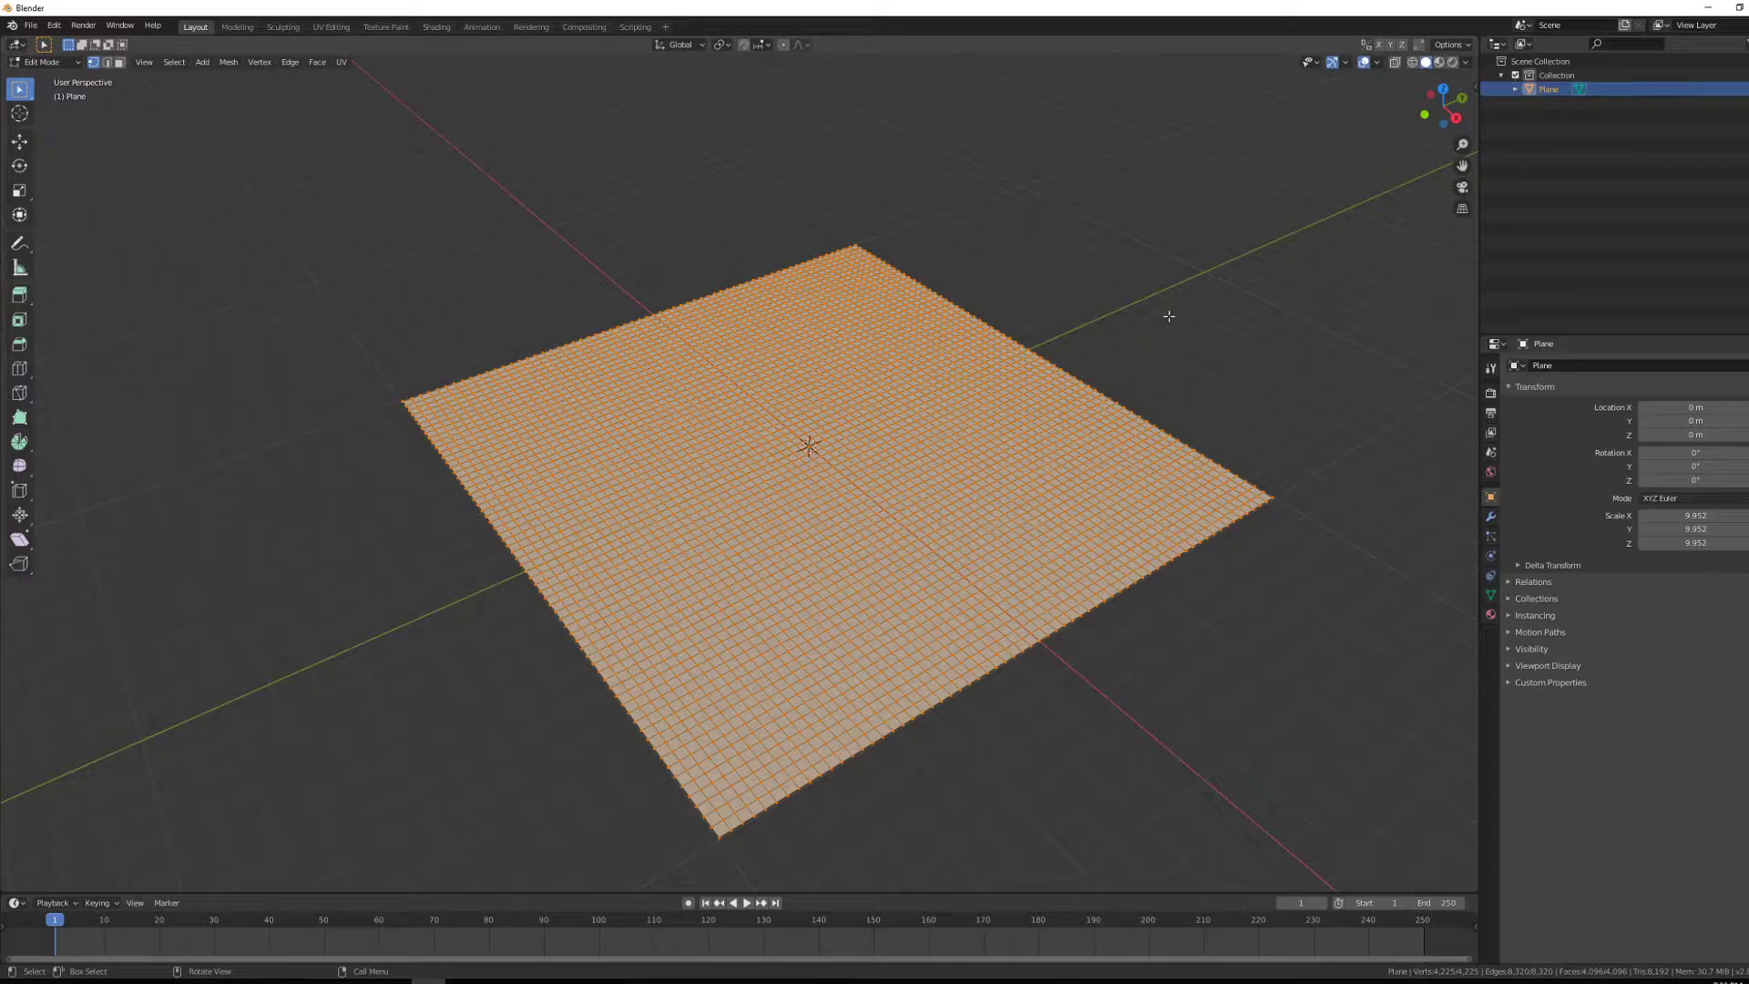
key(alt+a)
key(a)
key(ctrl+t)
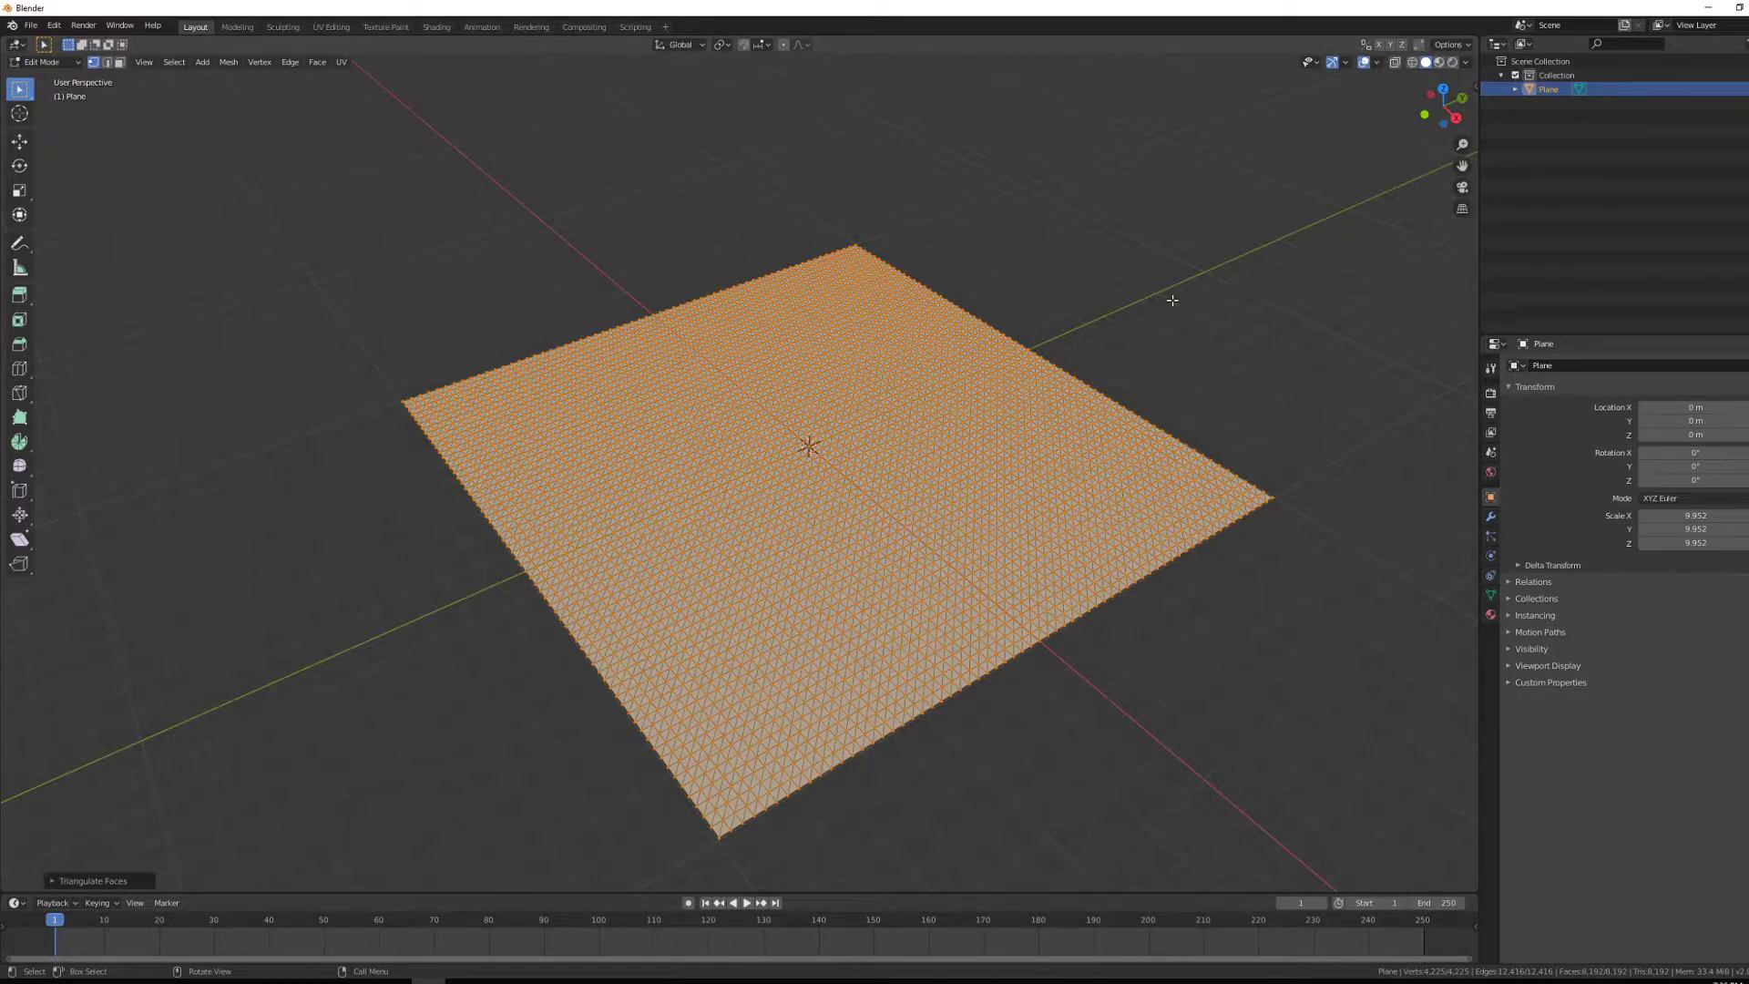
key(alt+a)
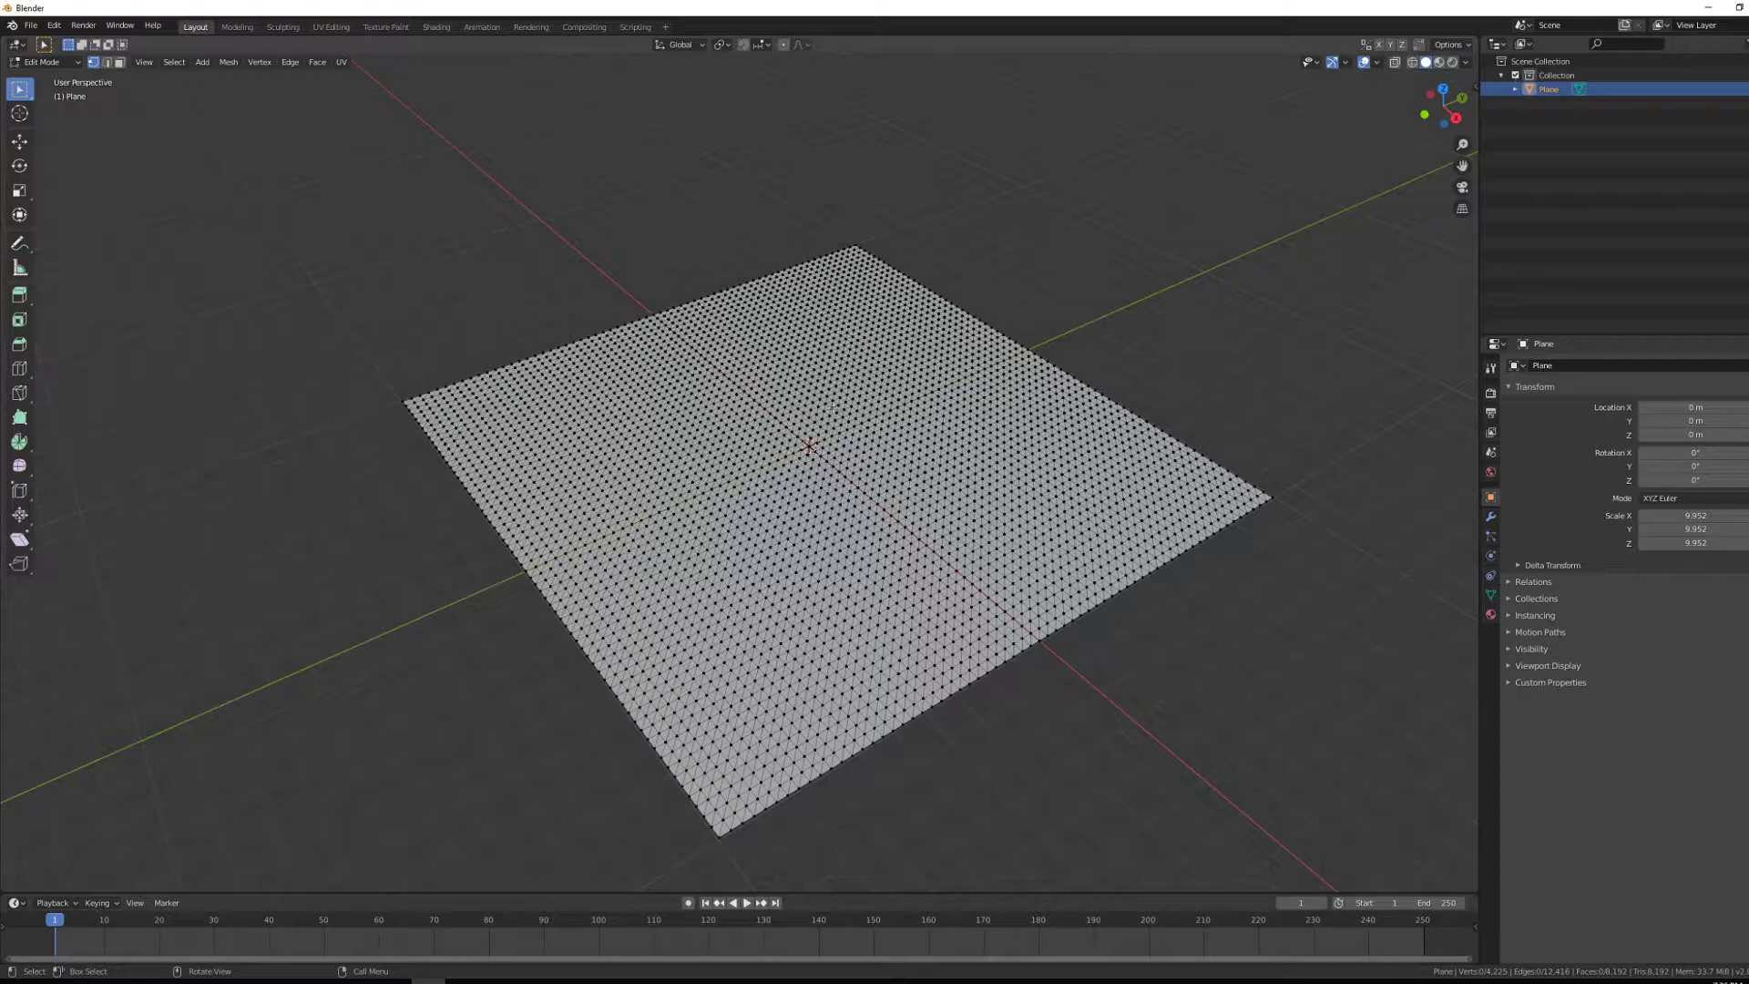
scroll(906, 395, up, 2)
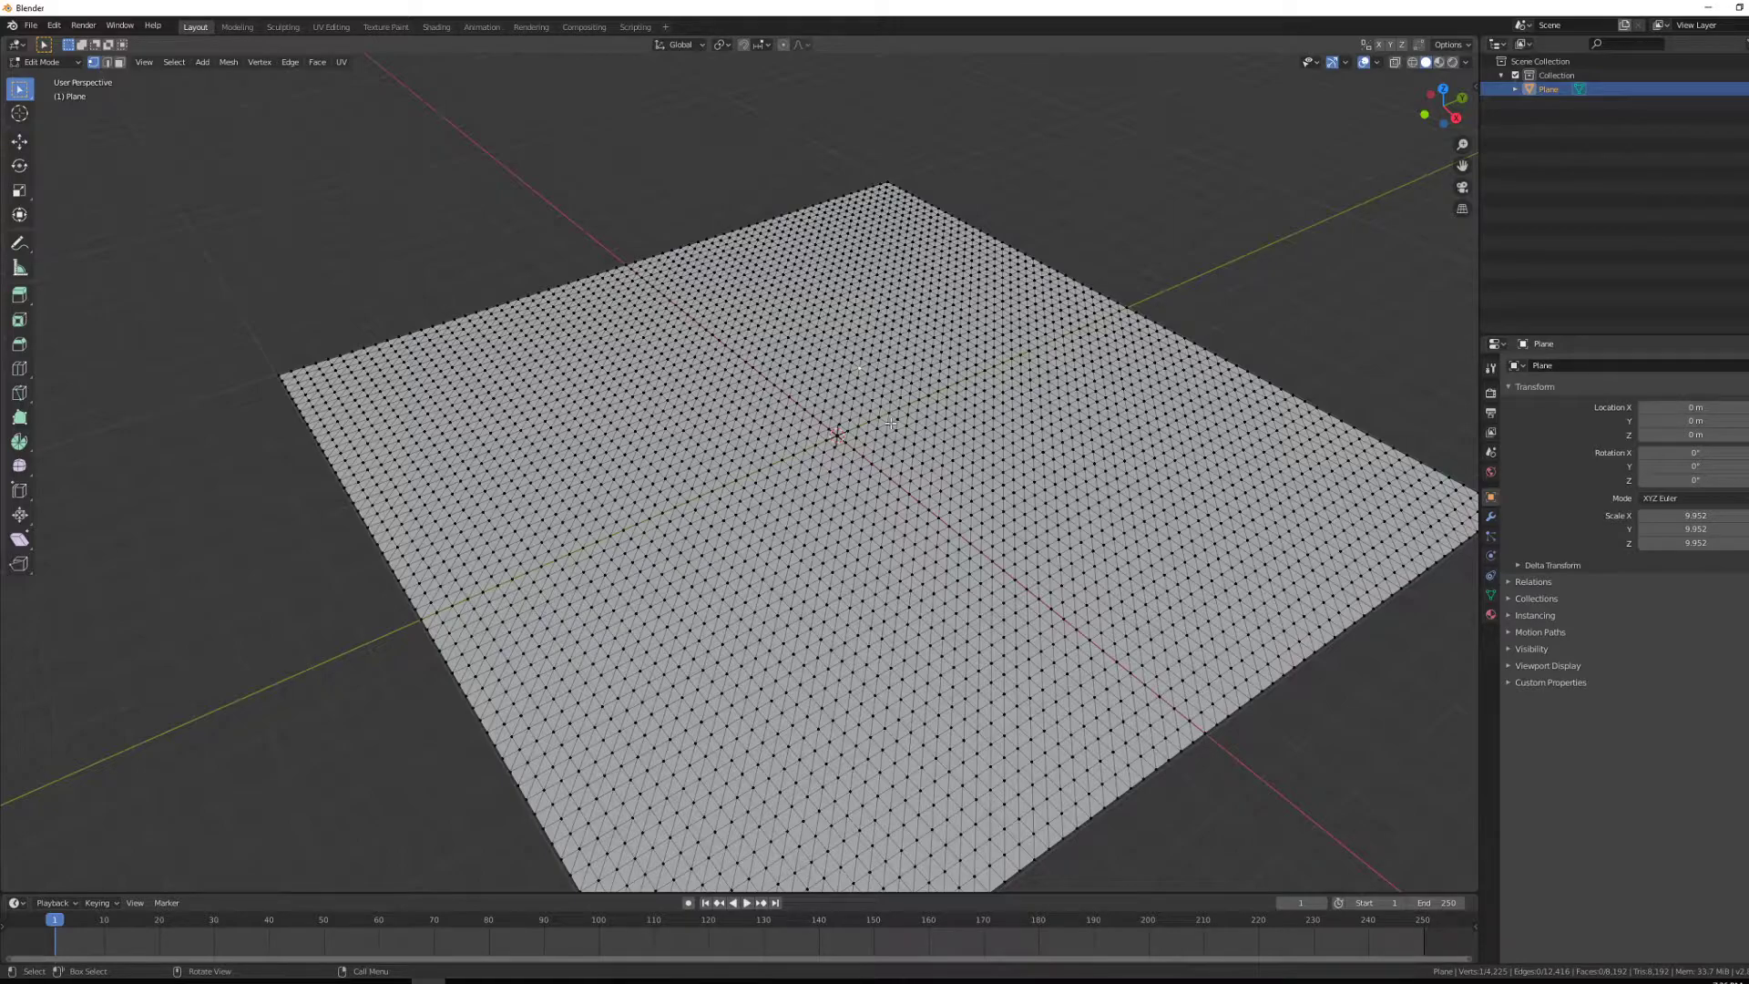
key(g)
key(z)
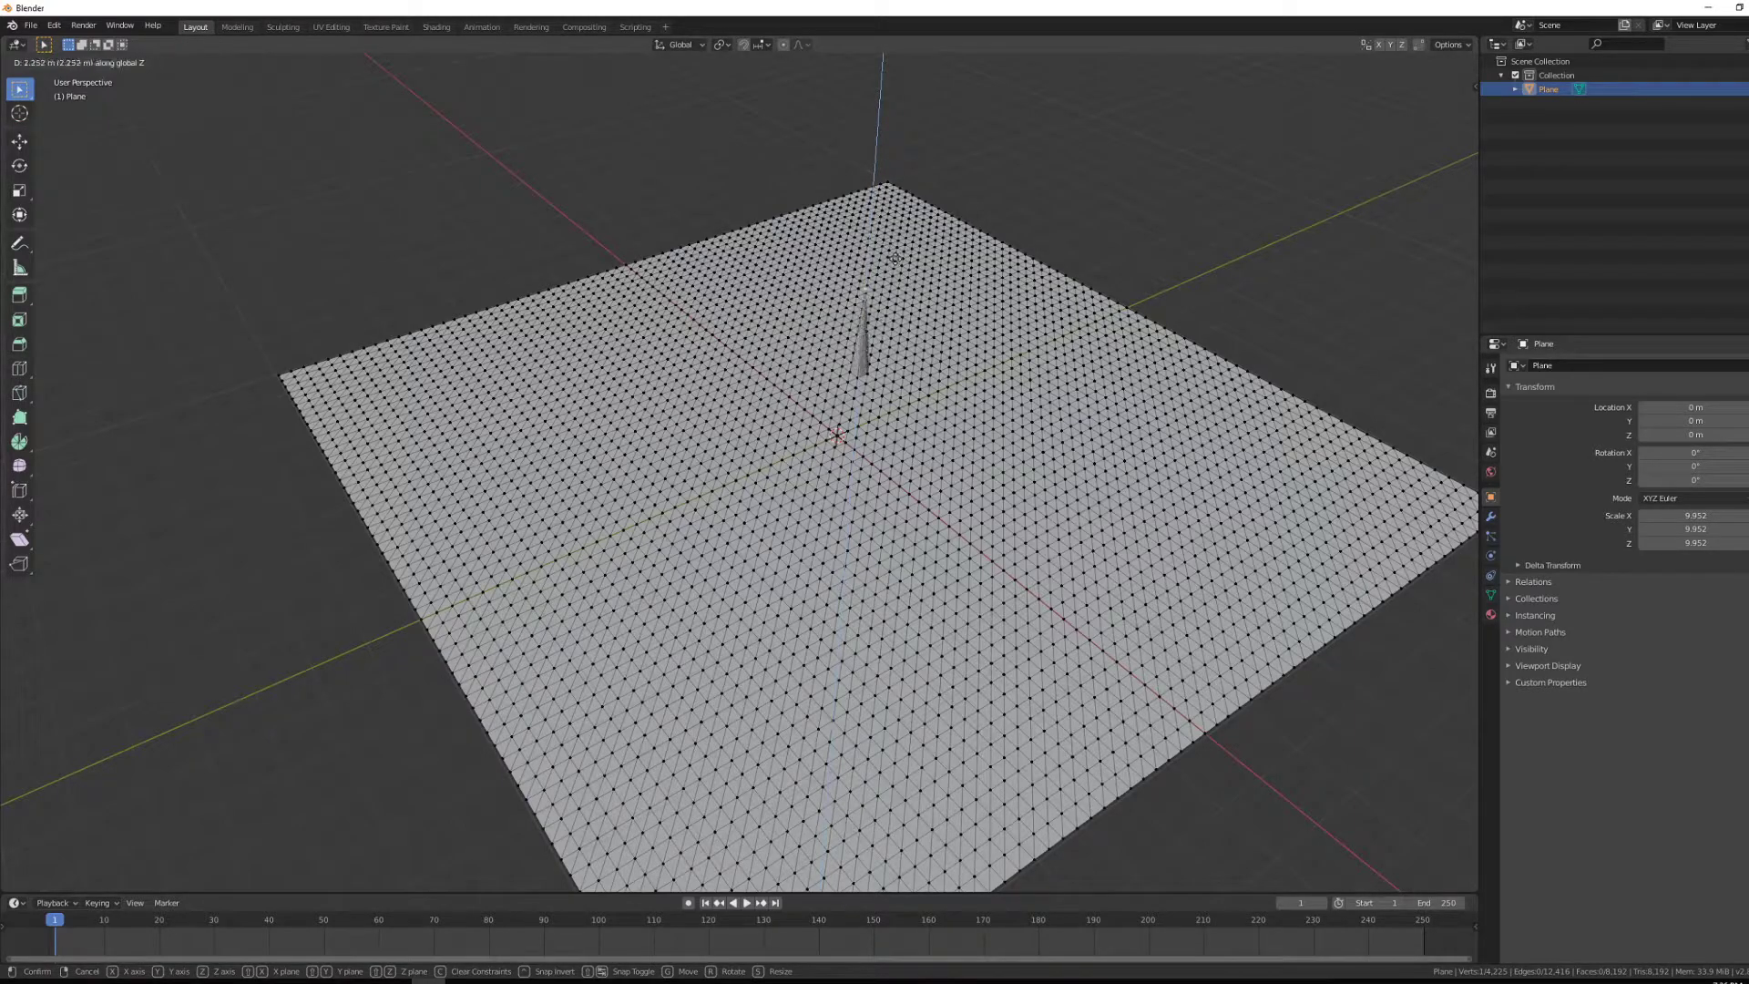
key(Escape)
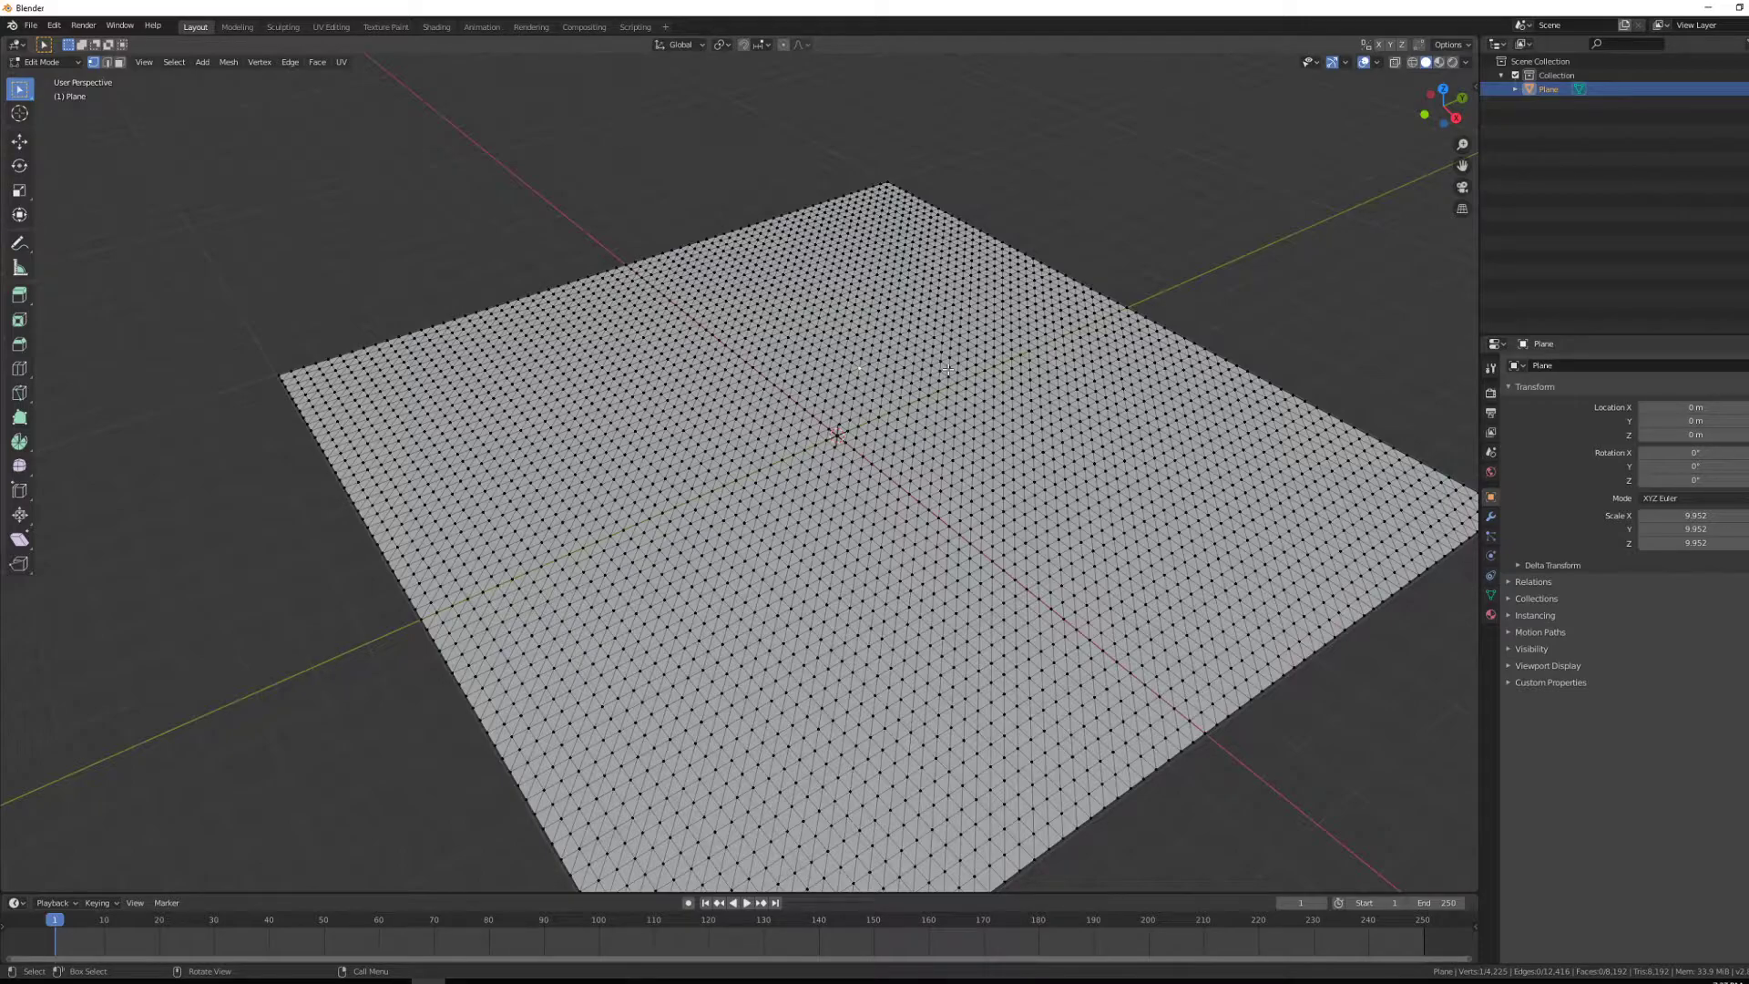
Enable proportional editing and raise the vertex near the plane's centre about 6 m along Z, using Smooth falloff with proportional size 4.59.
click(783, 45)
key(g)
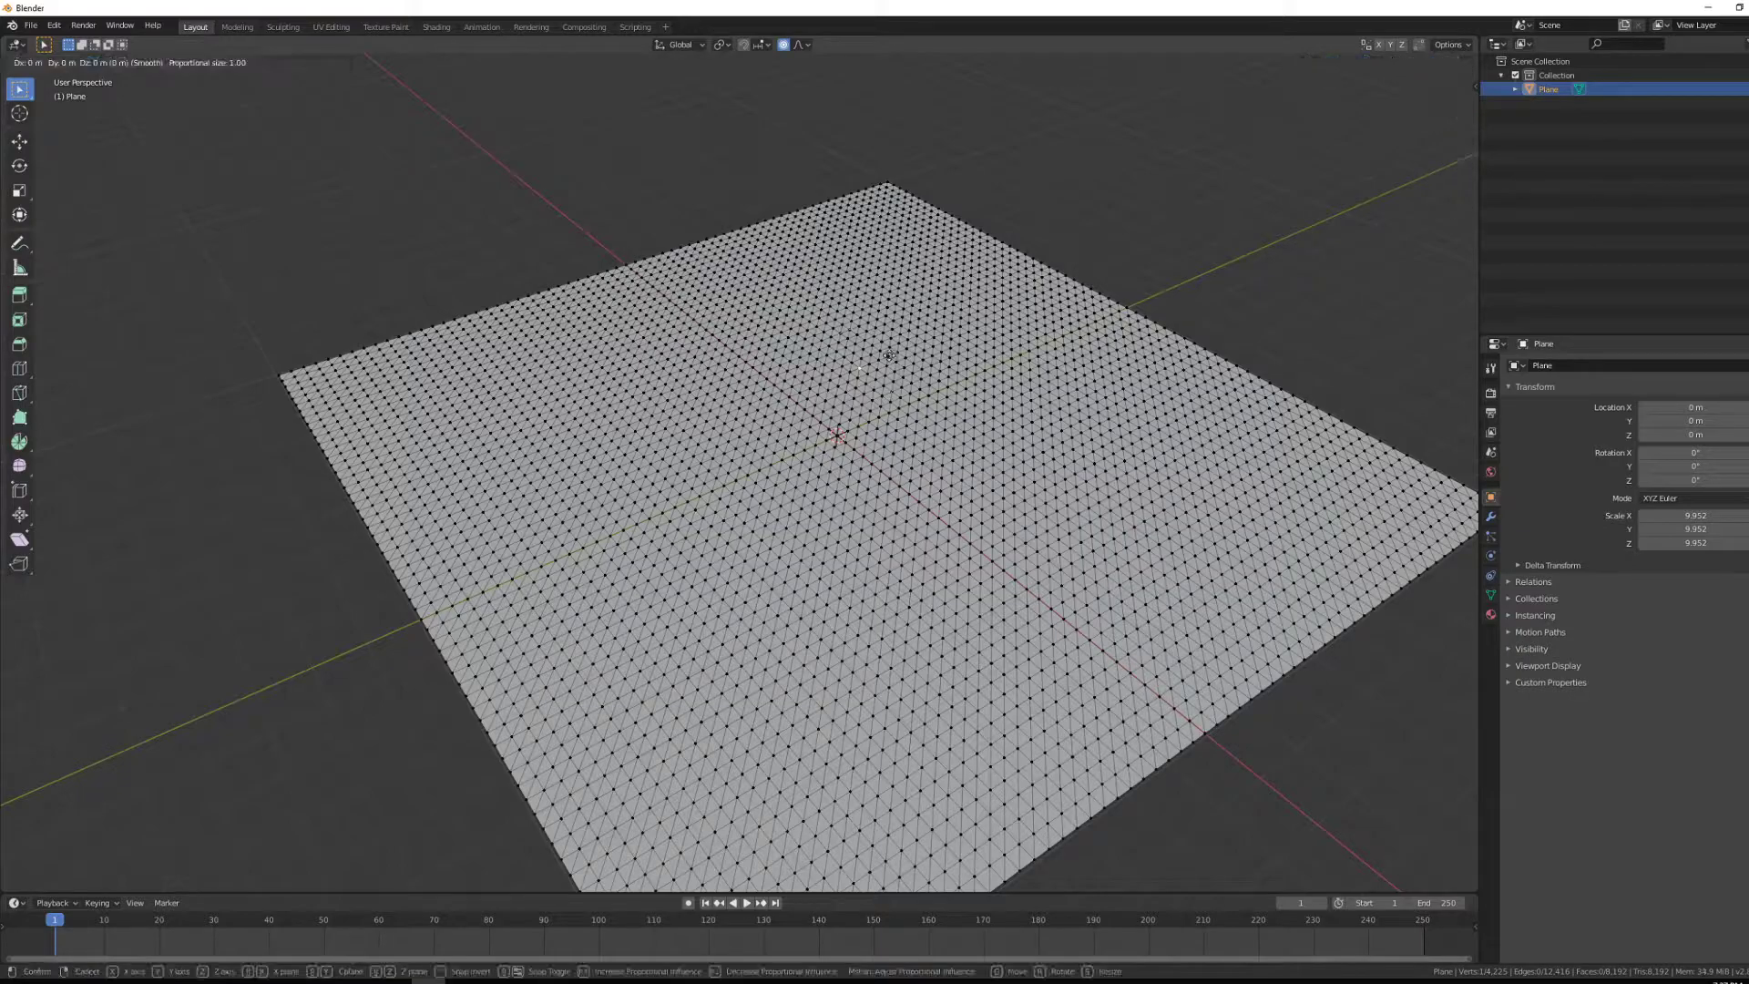
key(z)
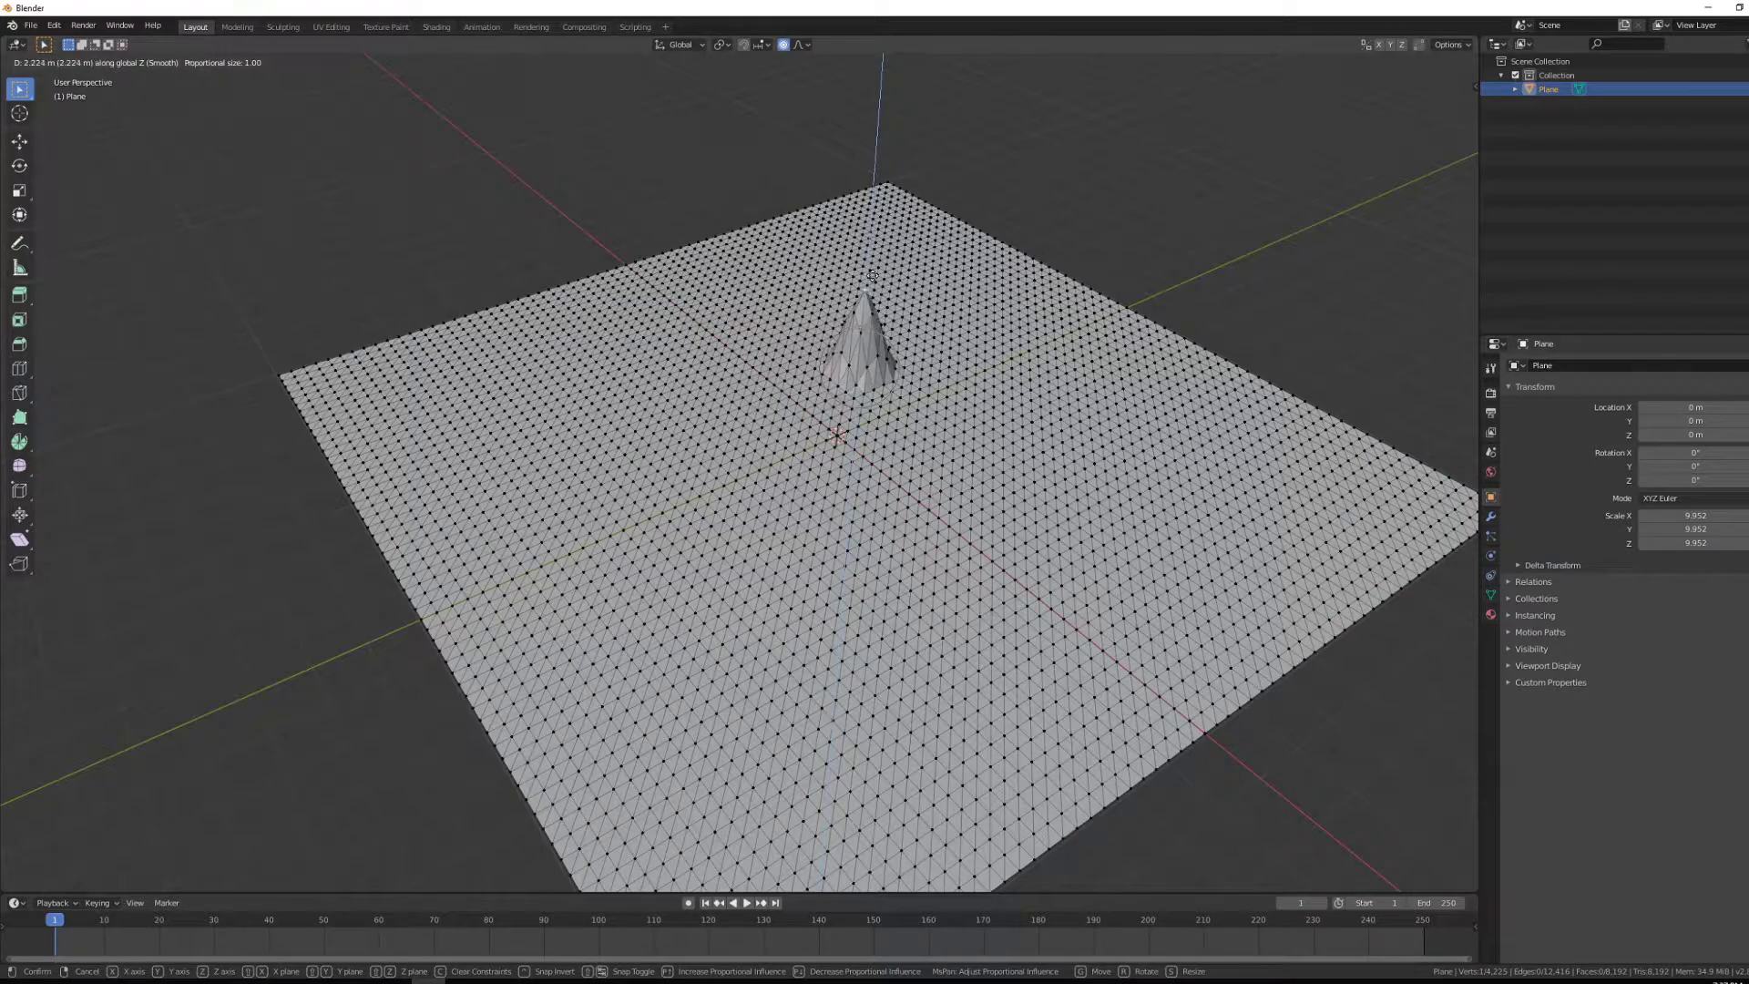
scroll(884, 264, down, 1)
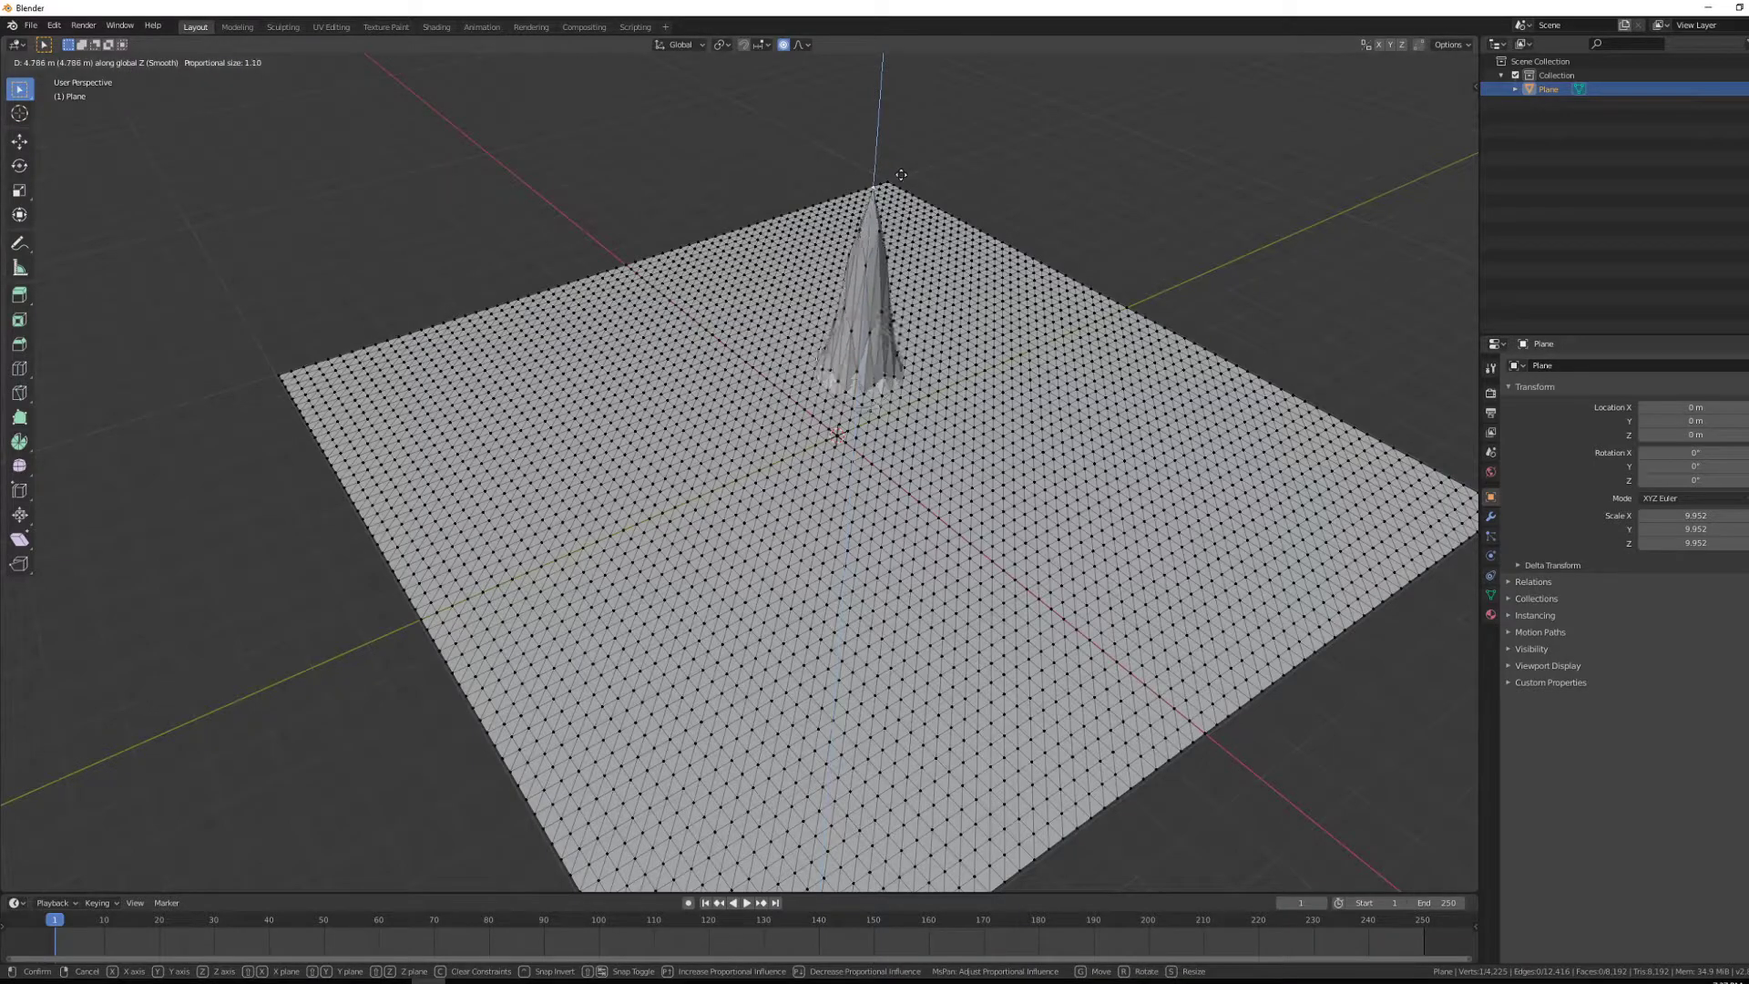
scroll(901, 176, down, 8)
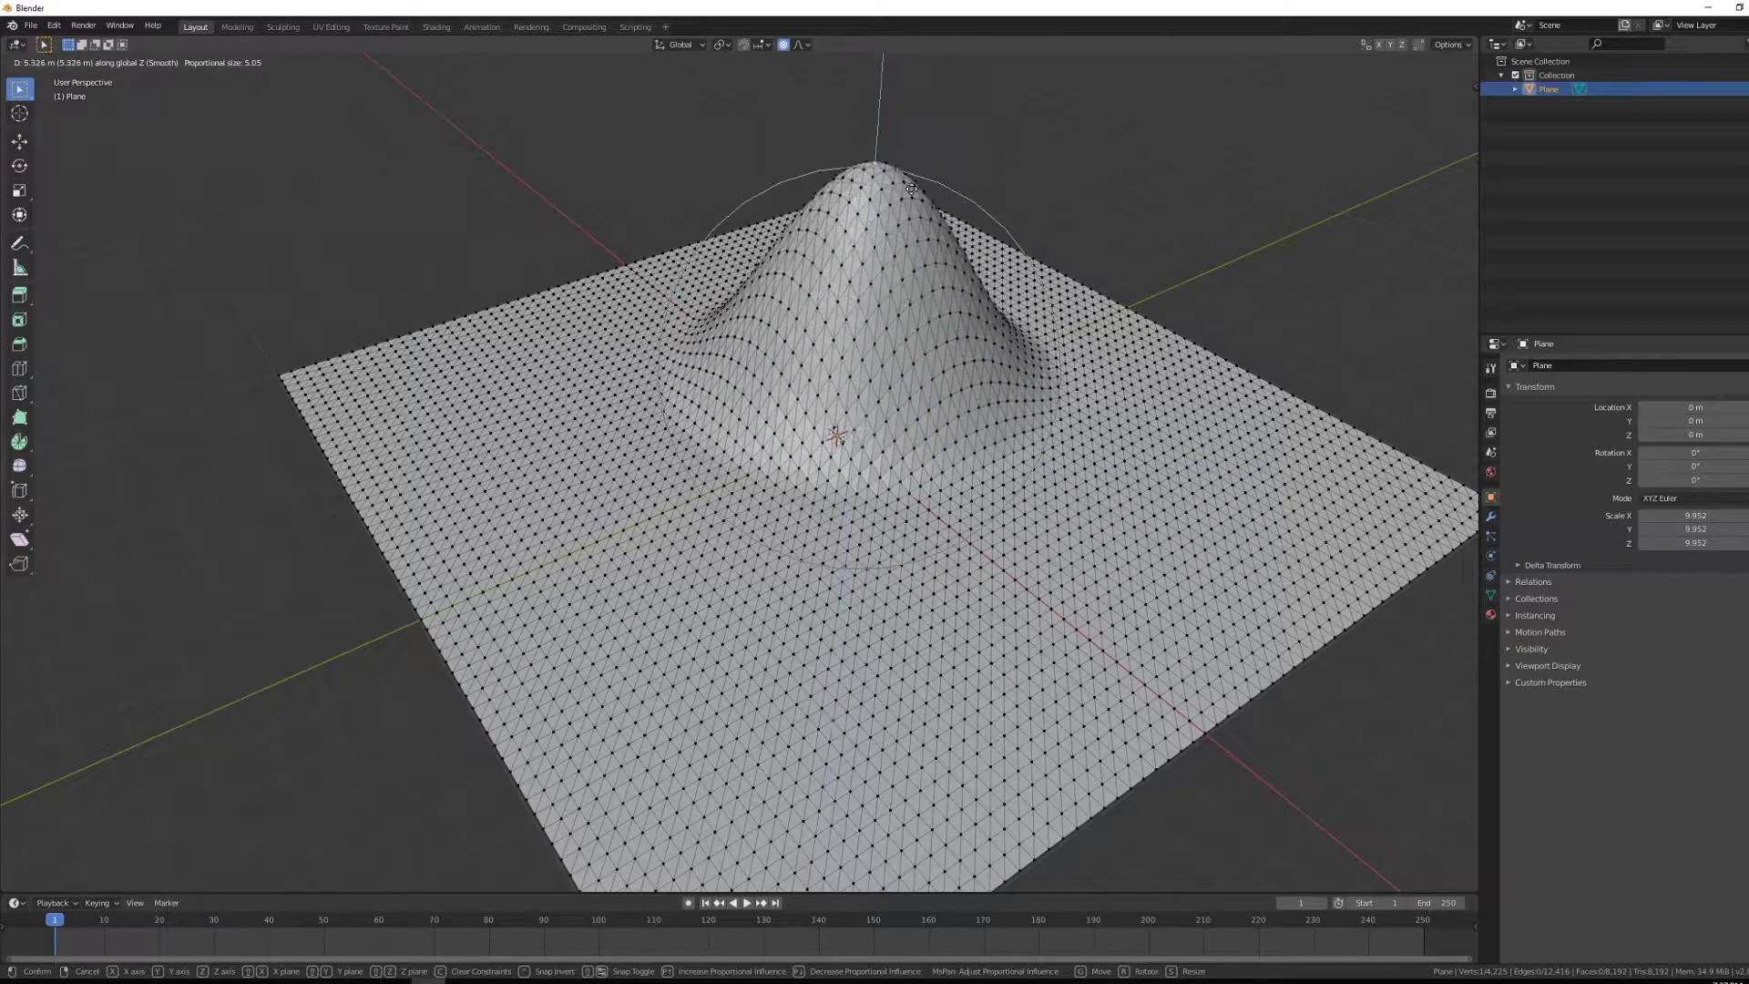
scroll(902, 182, up, 18)
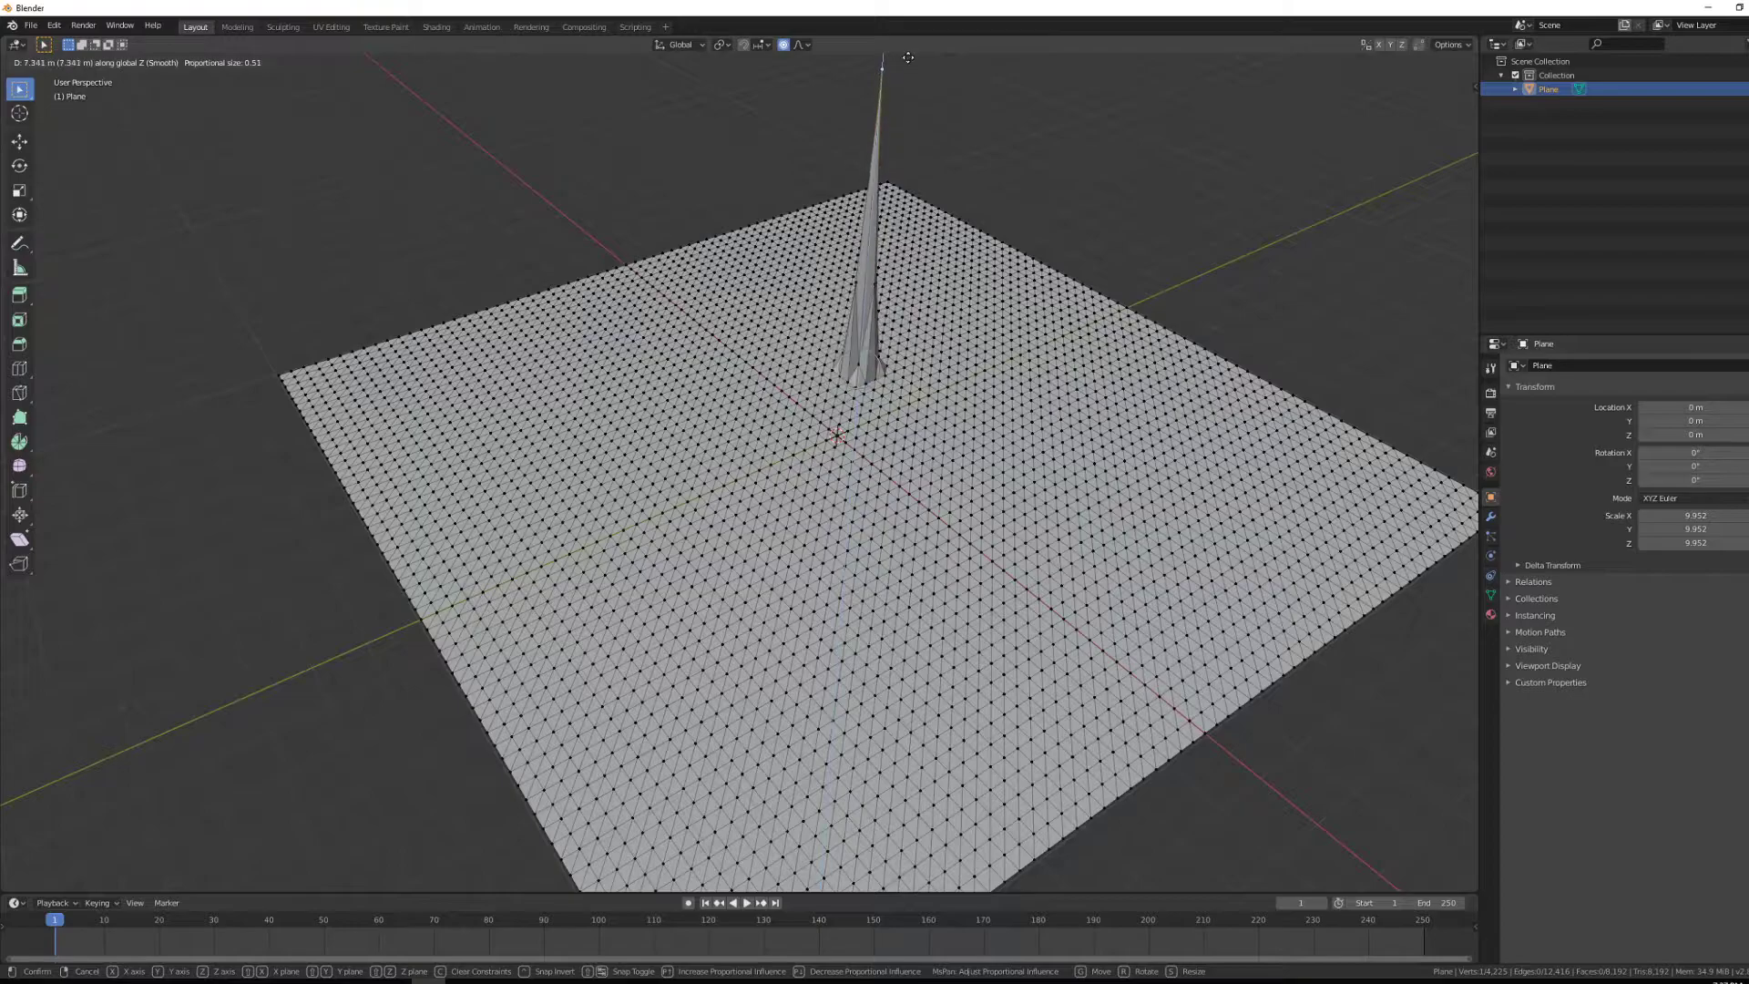
scroll(908, 179, down, 13)
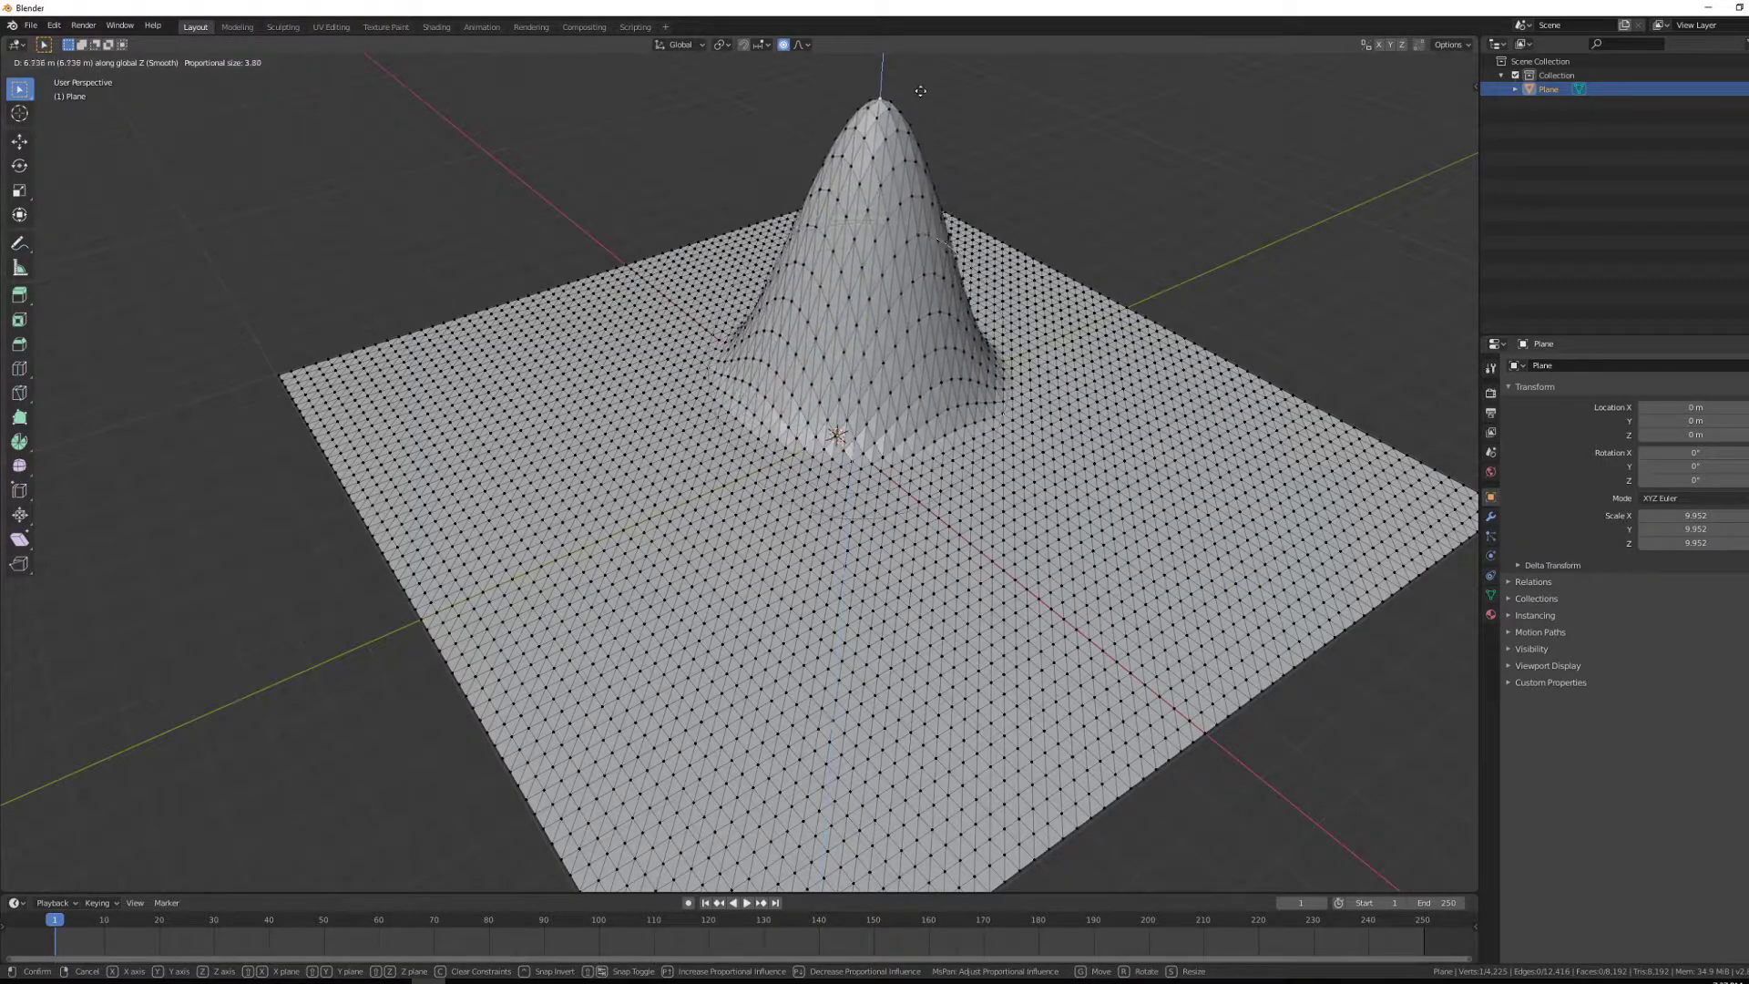
scroll(957, 146, down, 4)
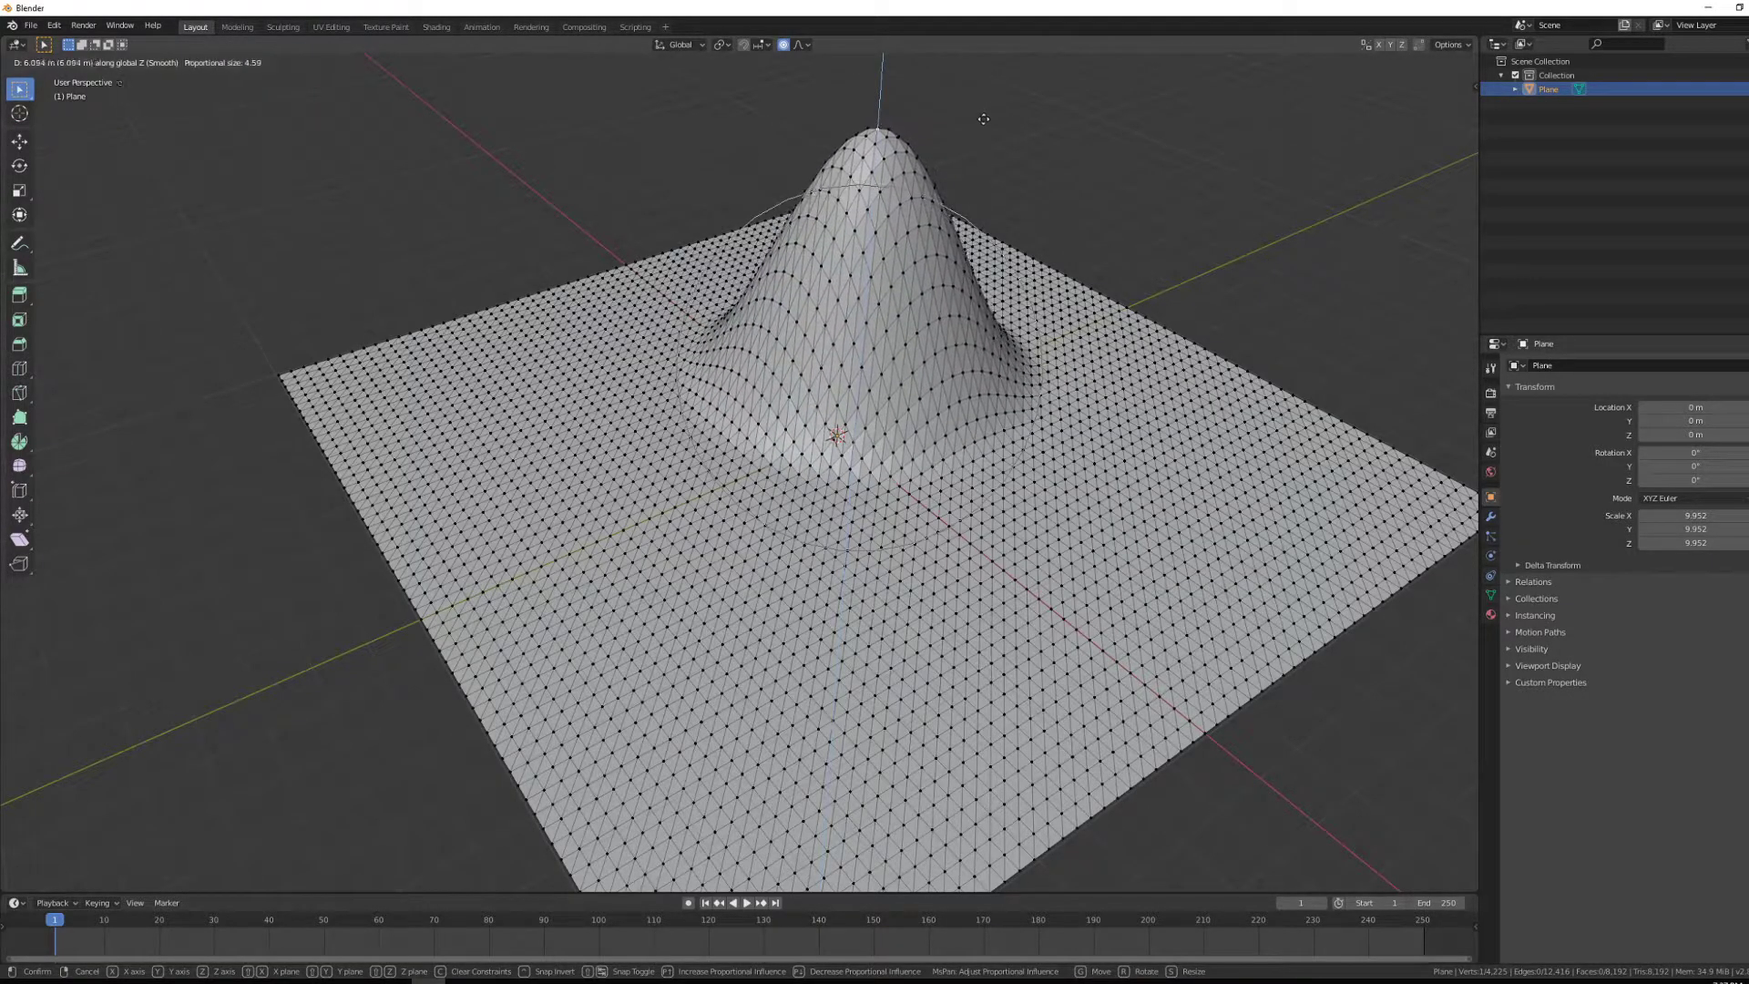
click(1002, 154)
Set the proportional falloff to Random and raise the mountain's peak vertex about 1 m along Z with proportional size 8.95.
middle_drag(1073, 386, 981, 413)
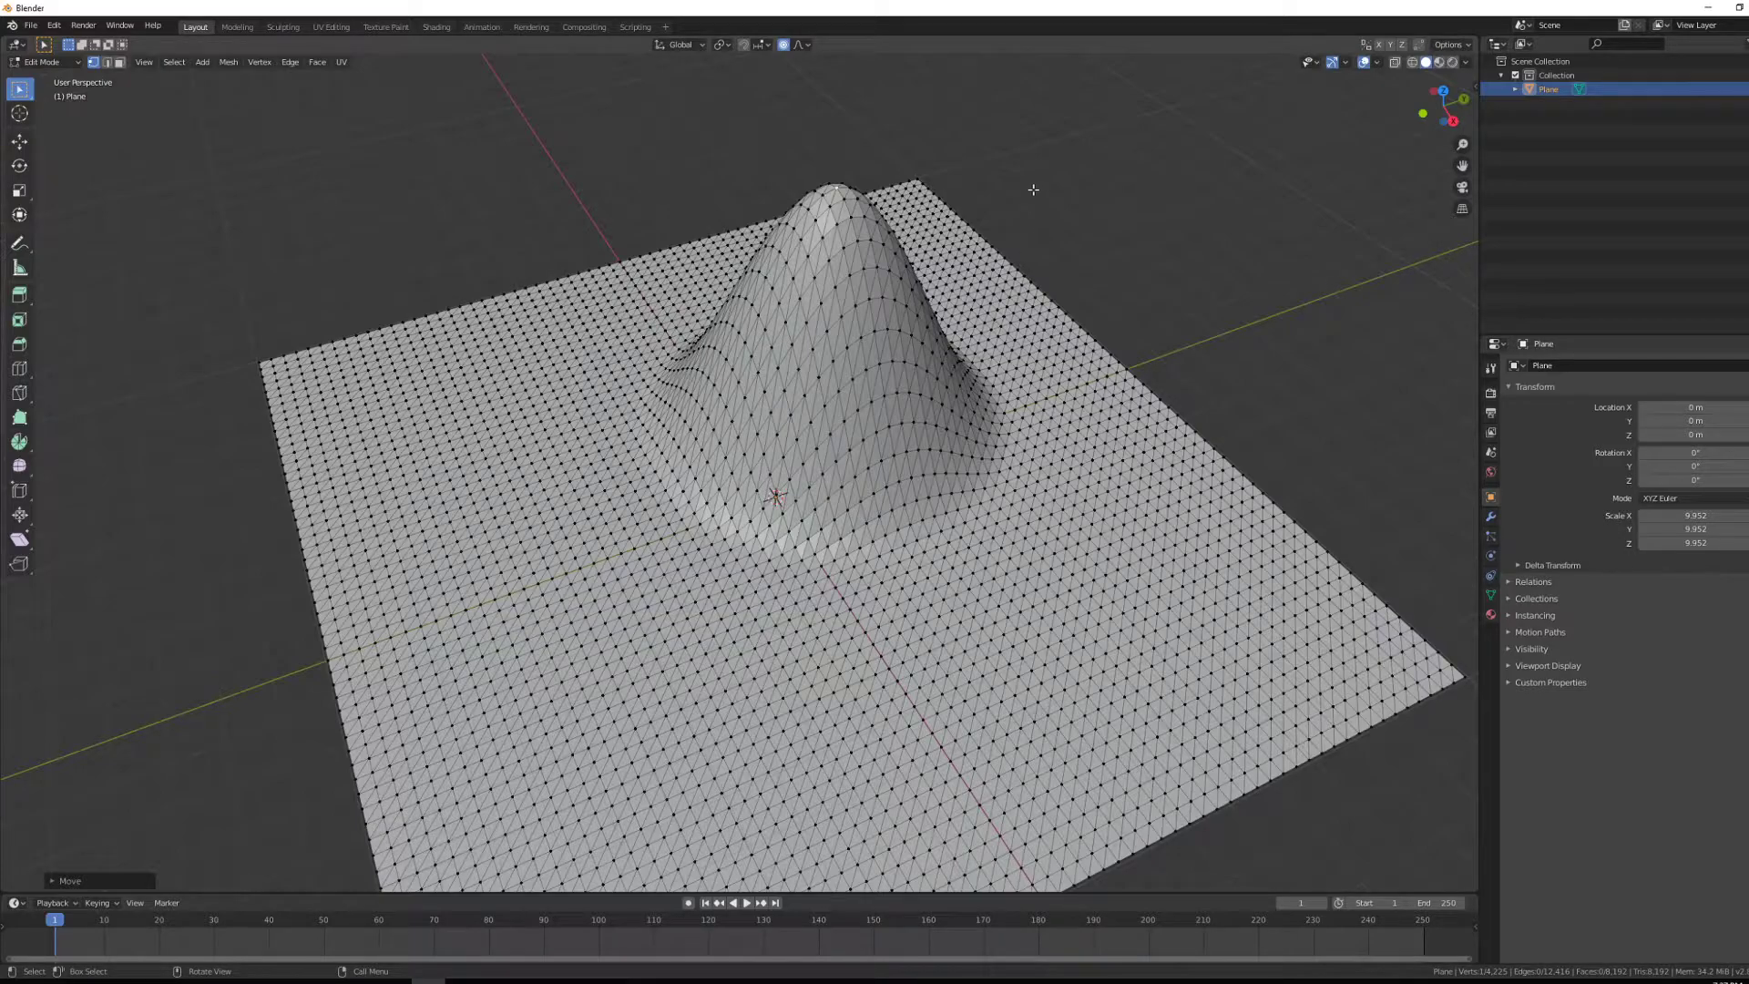
click(807, 46)
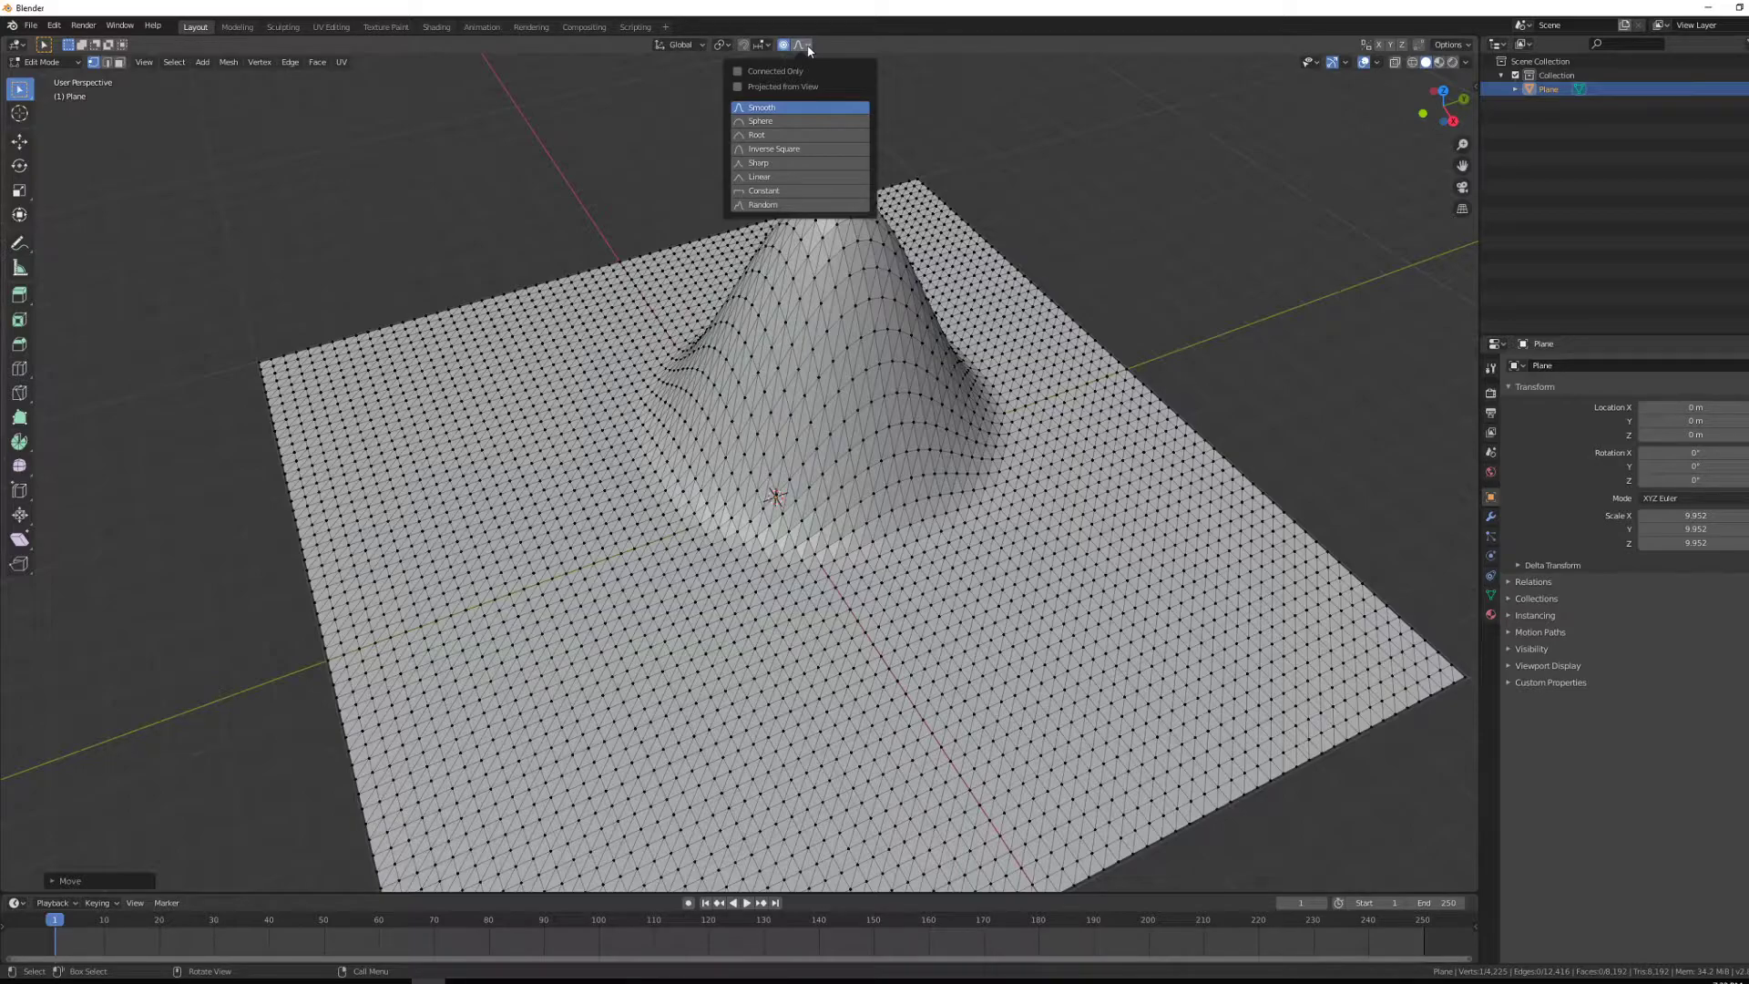
click(757, 205)
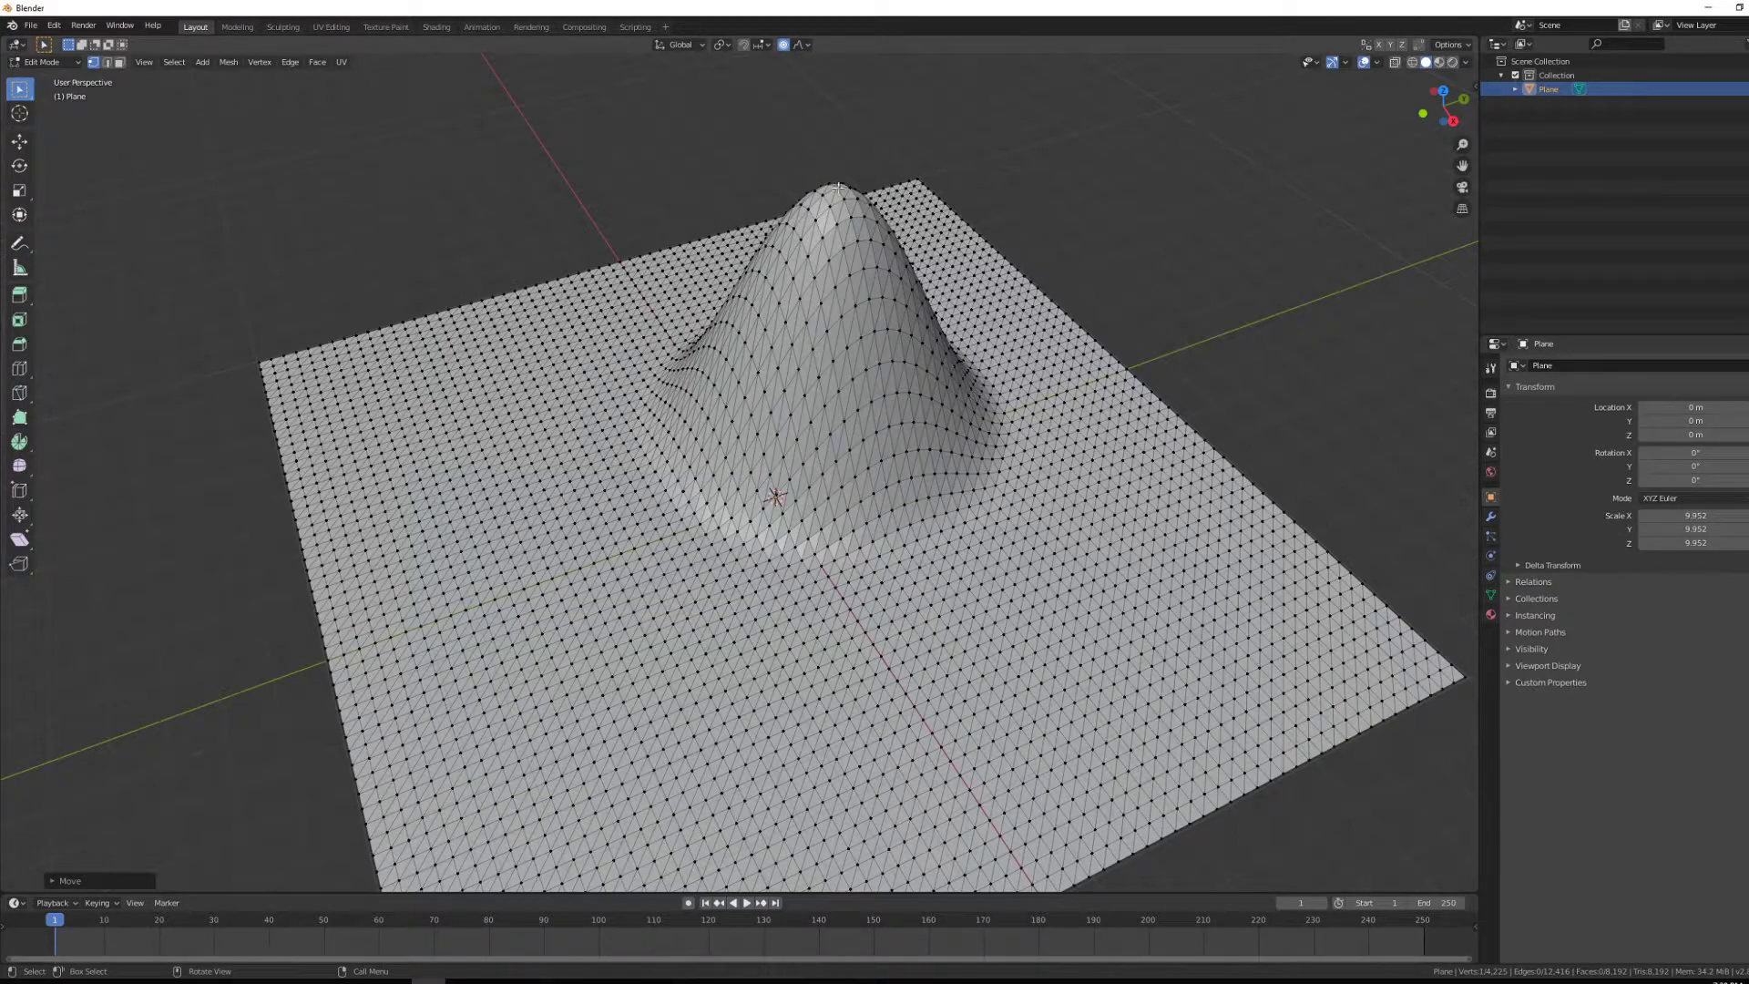
key(g)
key(z)
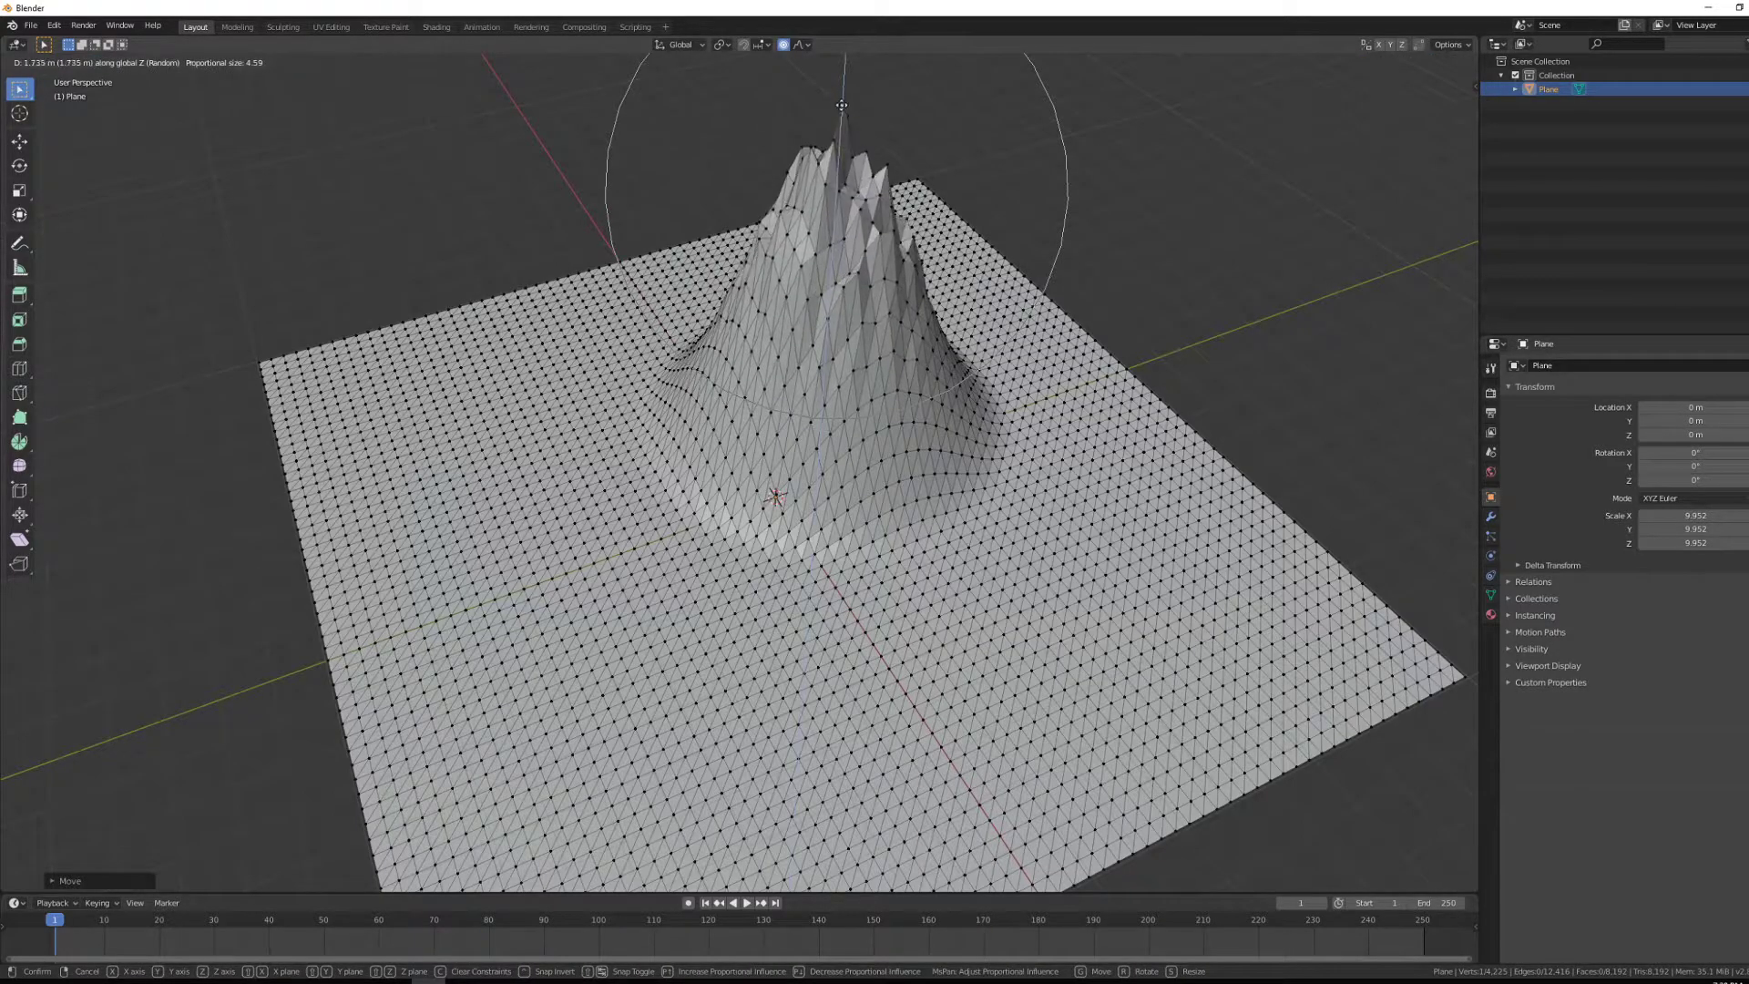
scroll(834, 150, down, 6)
scroll(839, 125, down, 1)
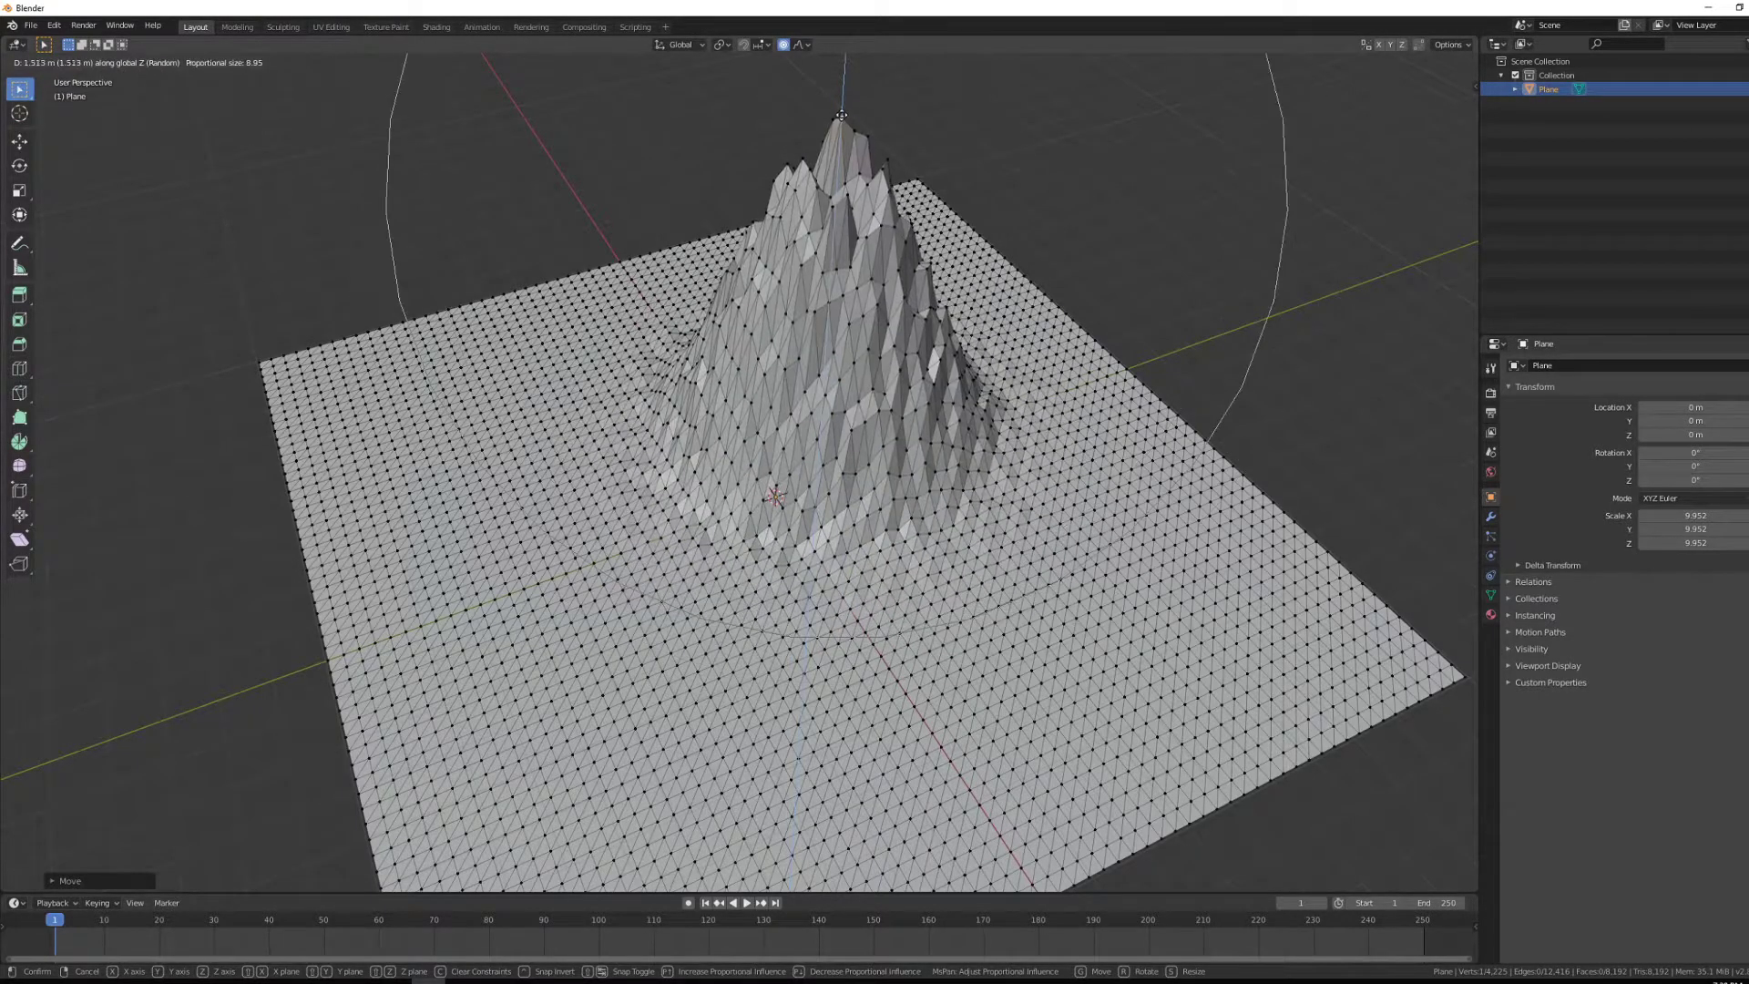
scroll(842, 109, up, 1)
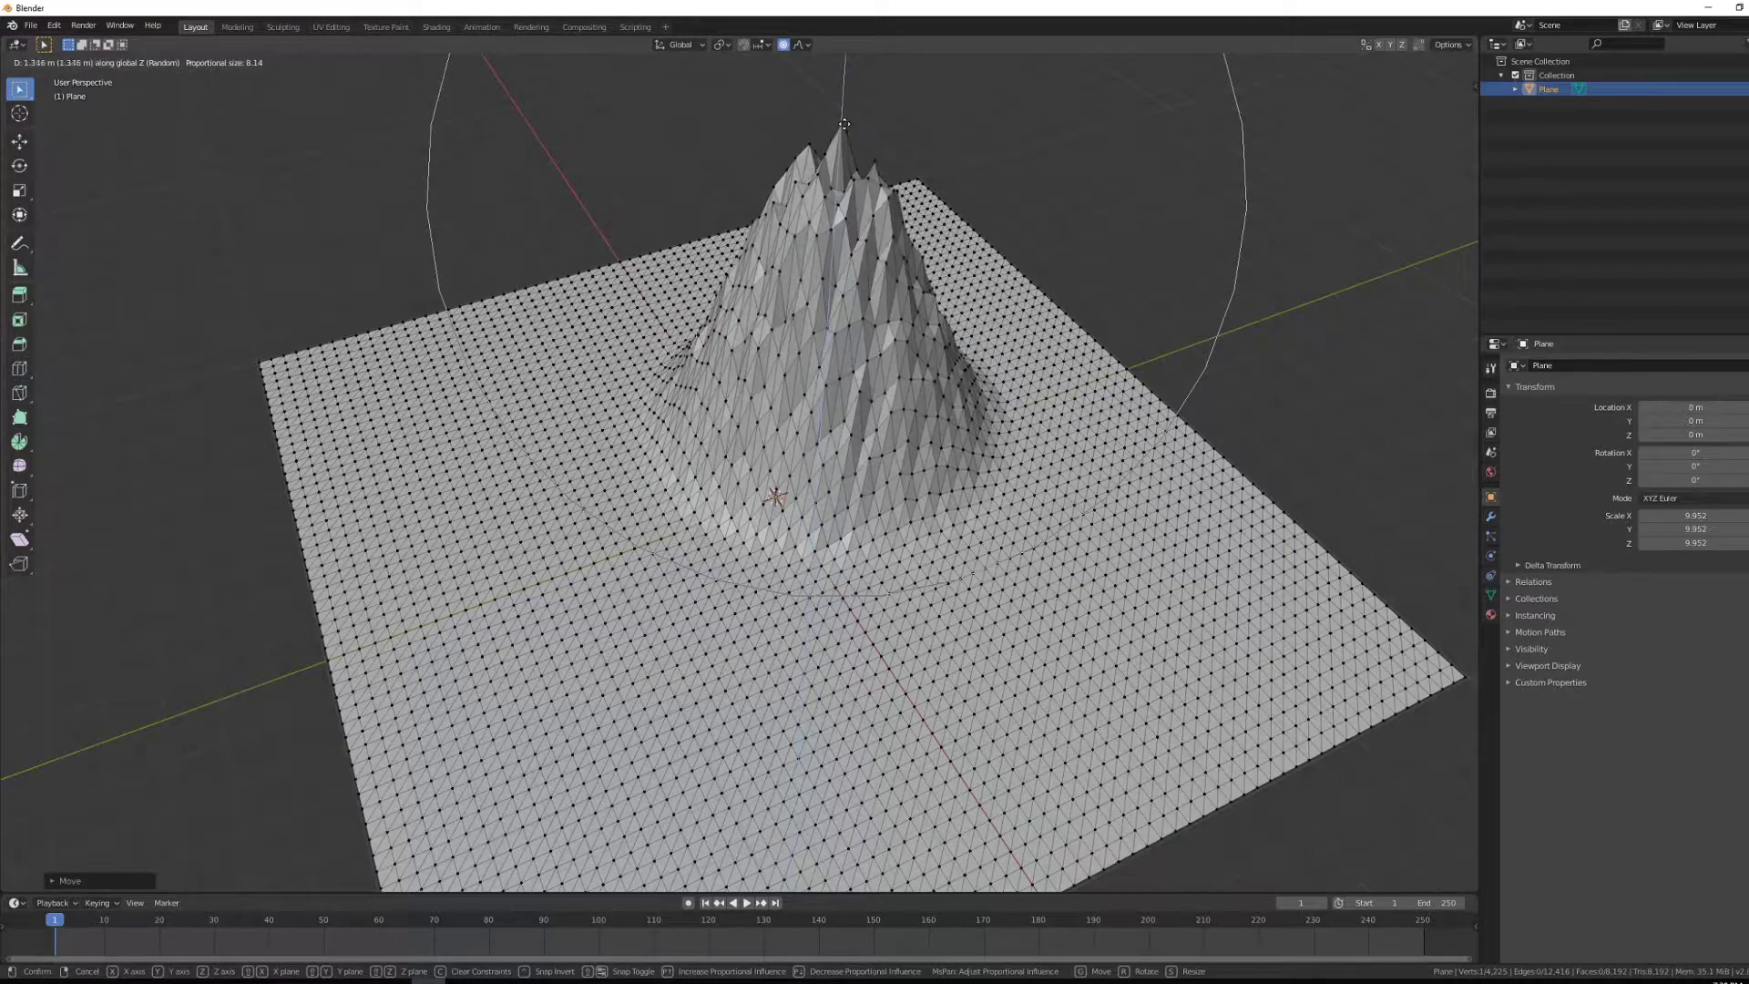
scroll(845, 117, down, 1)
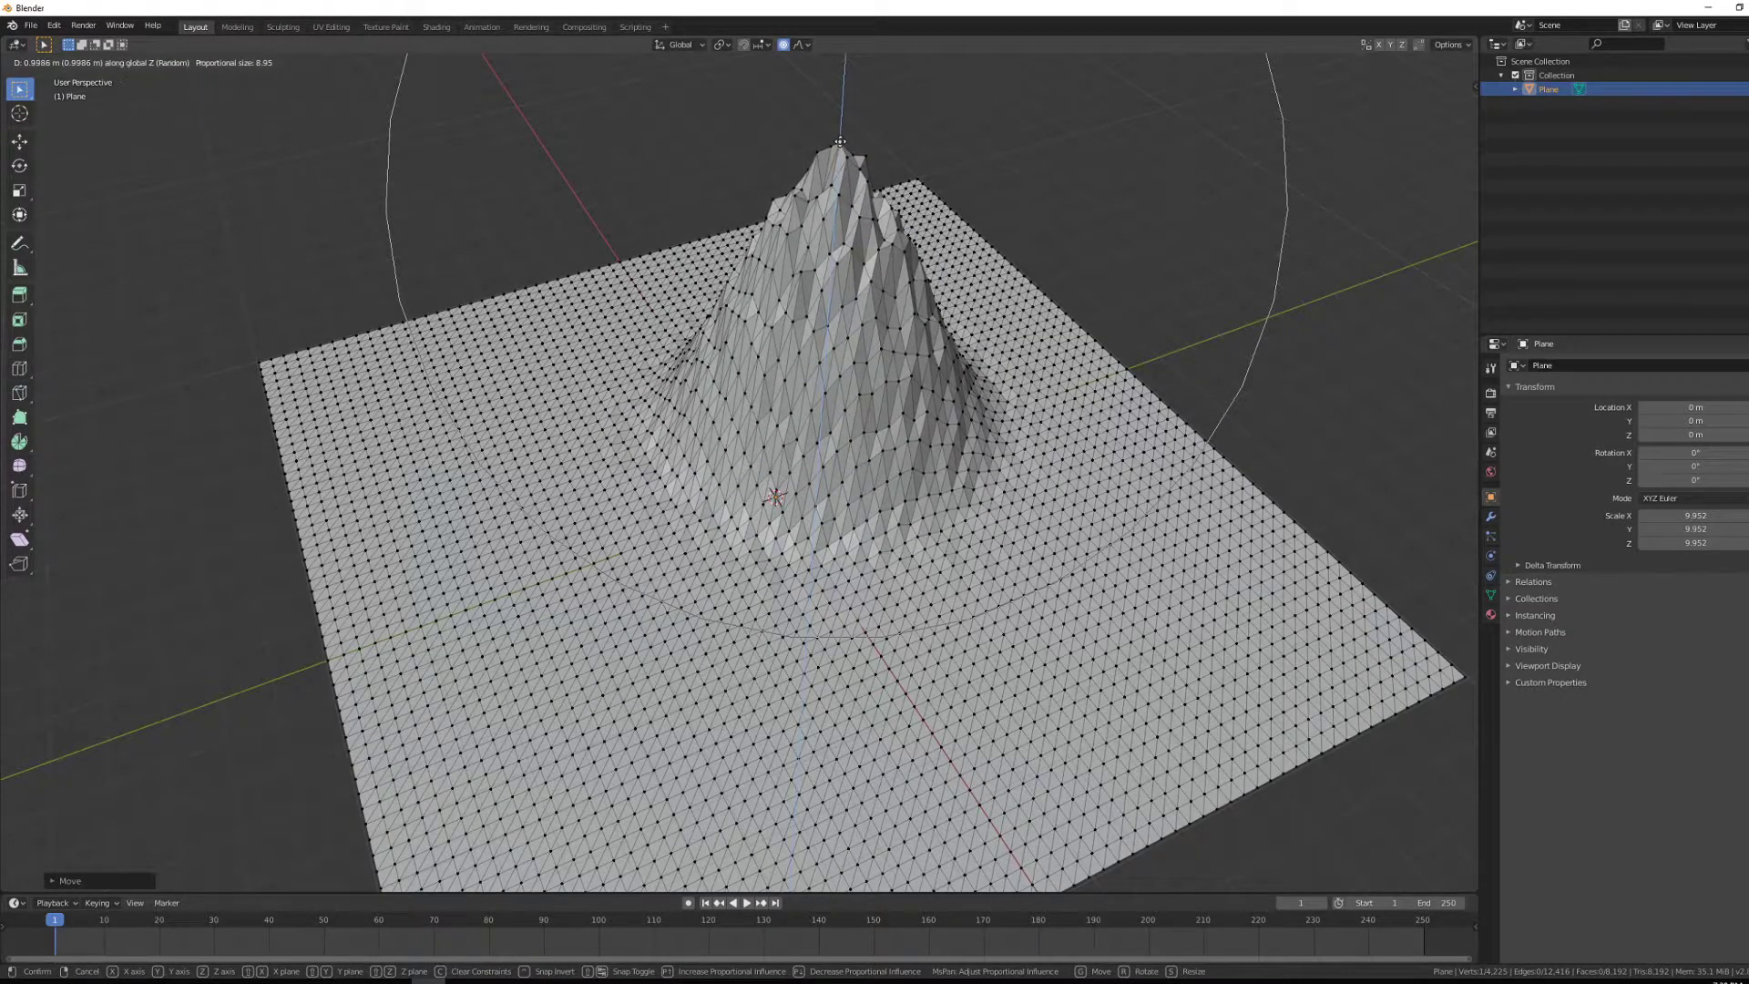
click(840, 141)
Roughen two areas of flat ground beside the mountain by raising a vertex in each about 0.17 m and 0.24 m along Z.
middle_drag(999, 338, 428, 375)
scroll(1040, 622, up, 3)
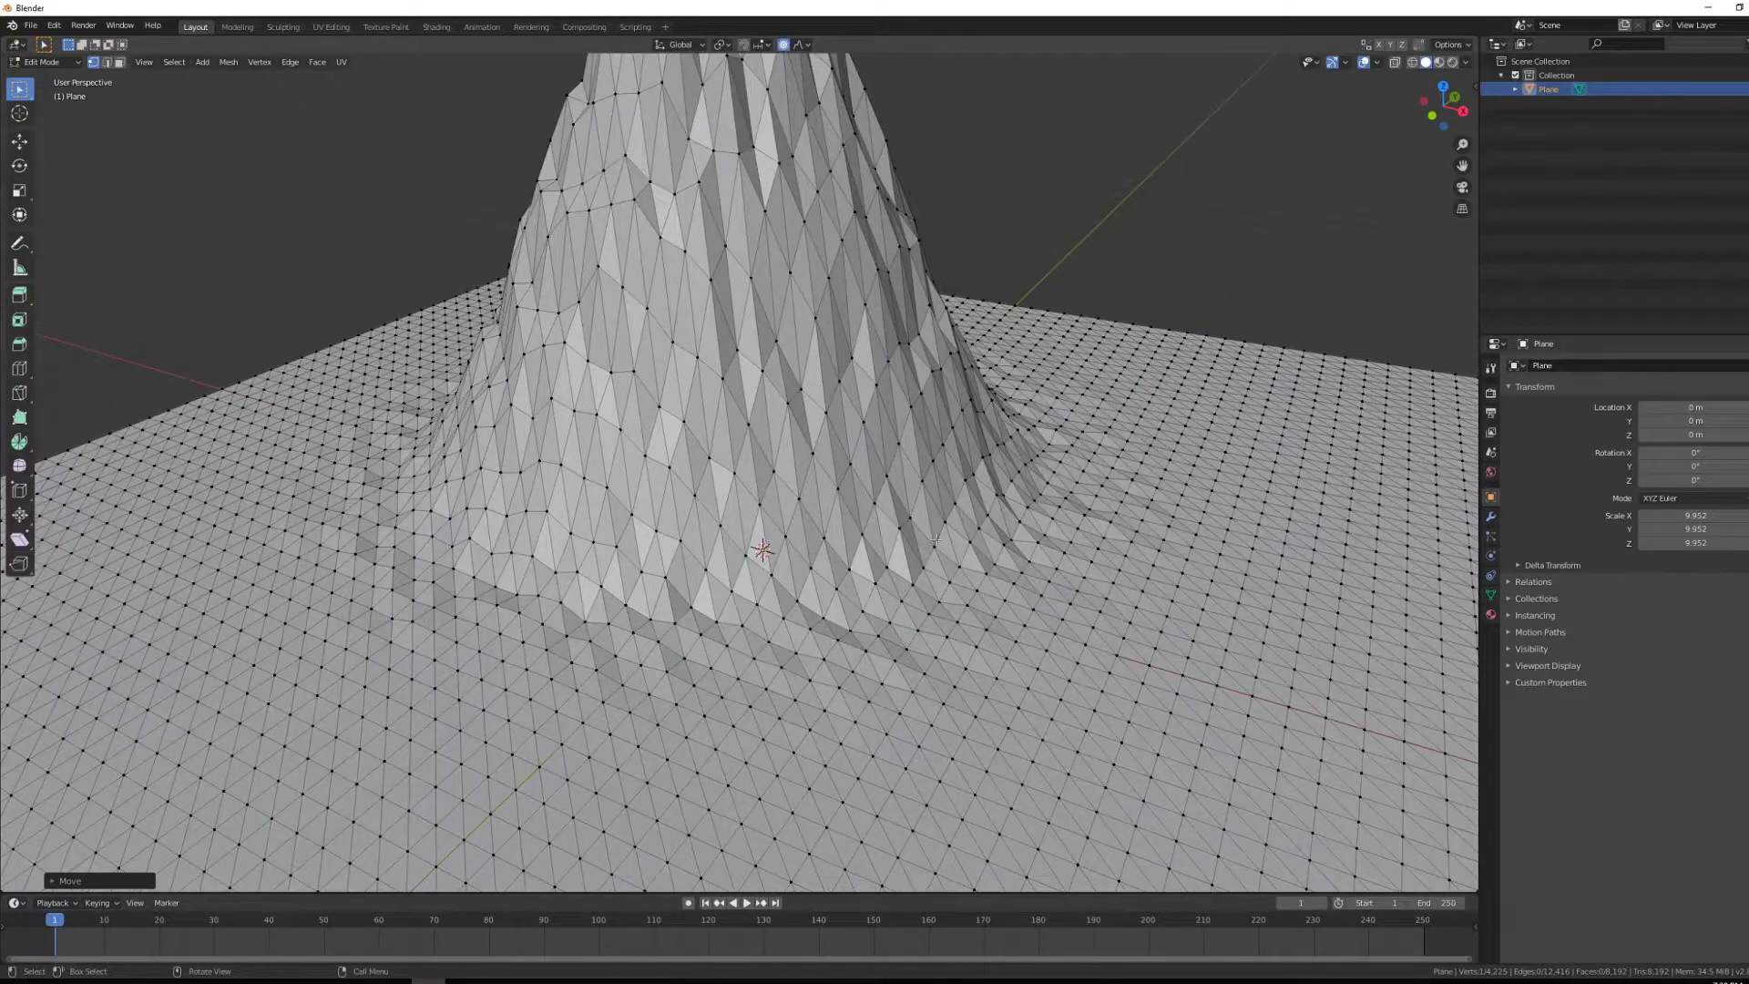
scroll(1017, 471, down, 4)
middle_drag(1072, 452, 1008, 416)
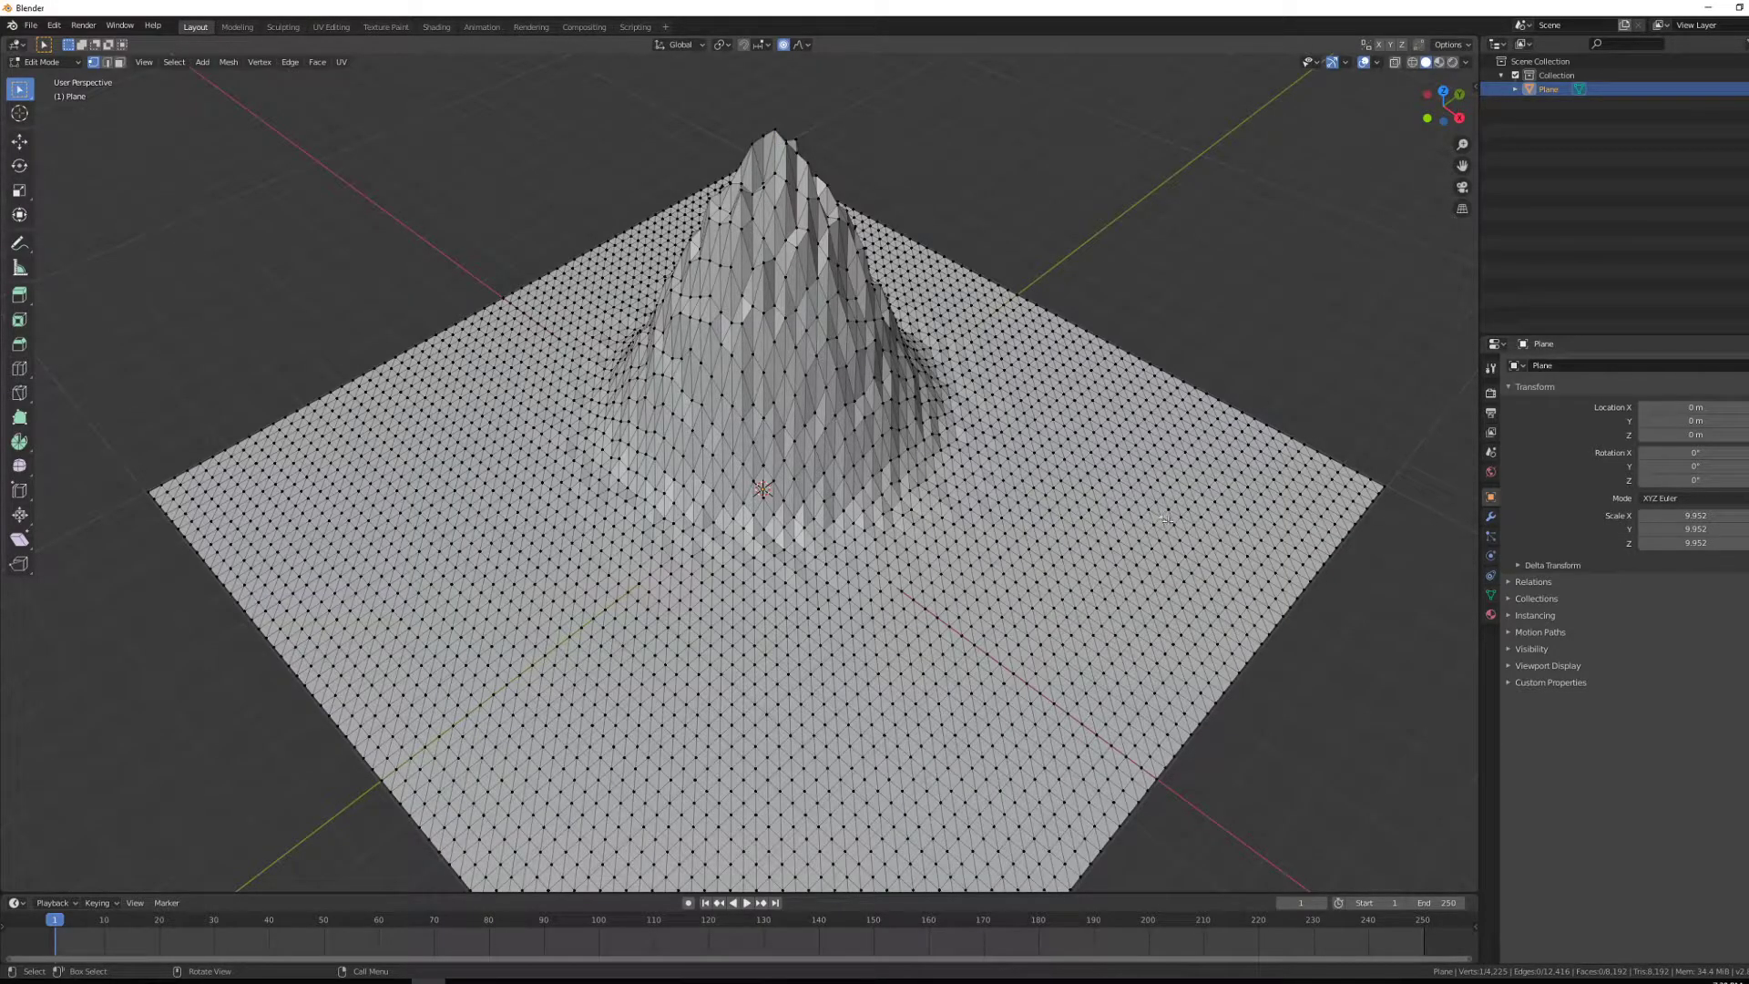
key(g)
key(z)
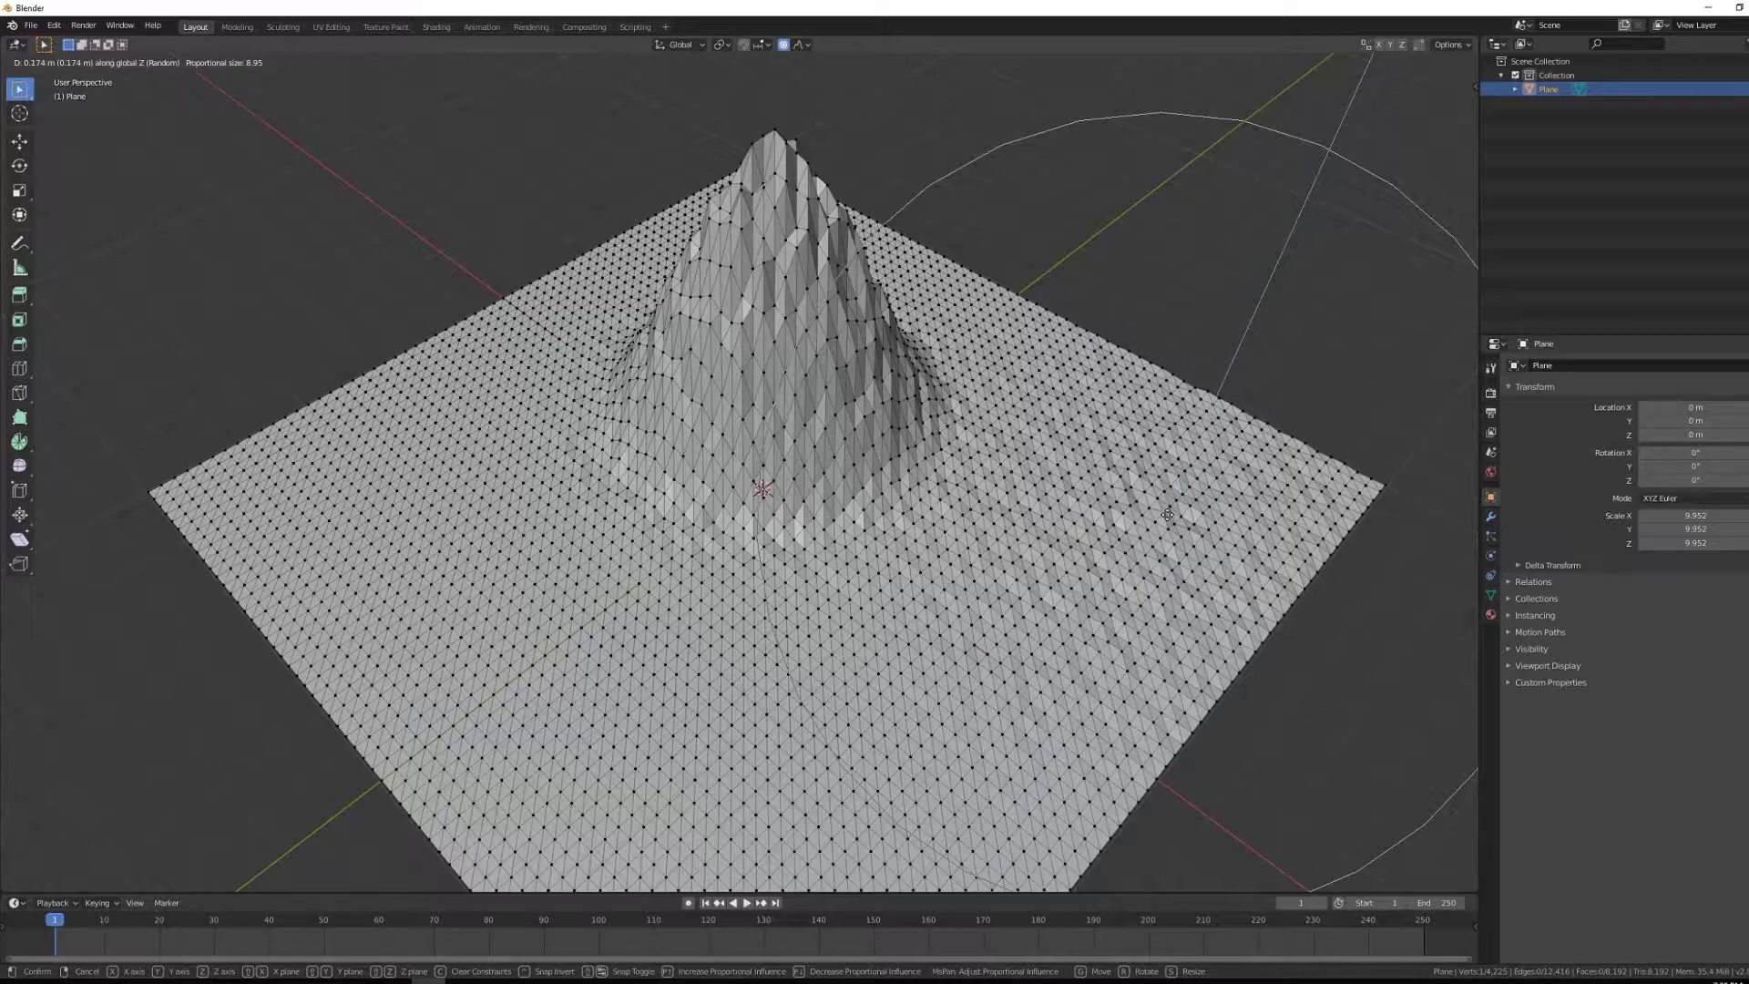
click(1167, 510)
key(g)
key(z)
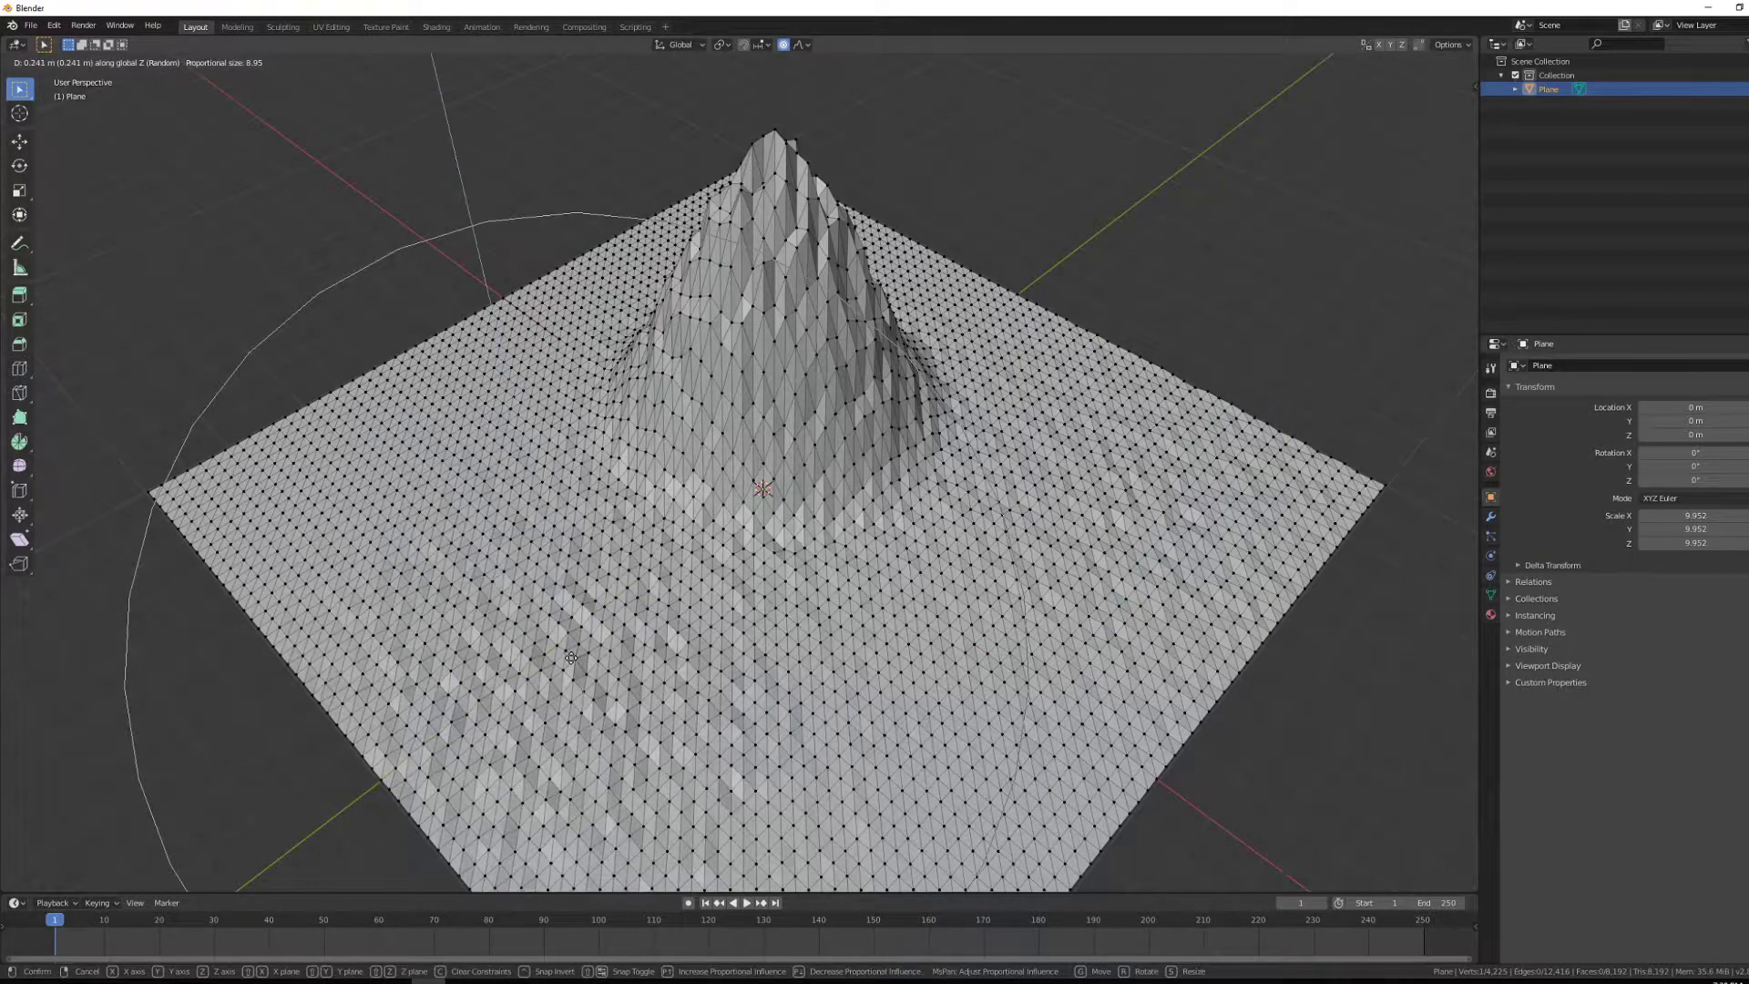
click(576, 663)
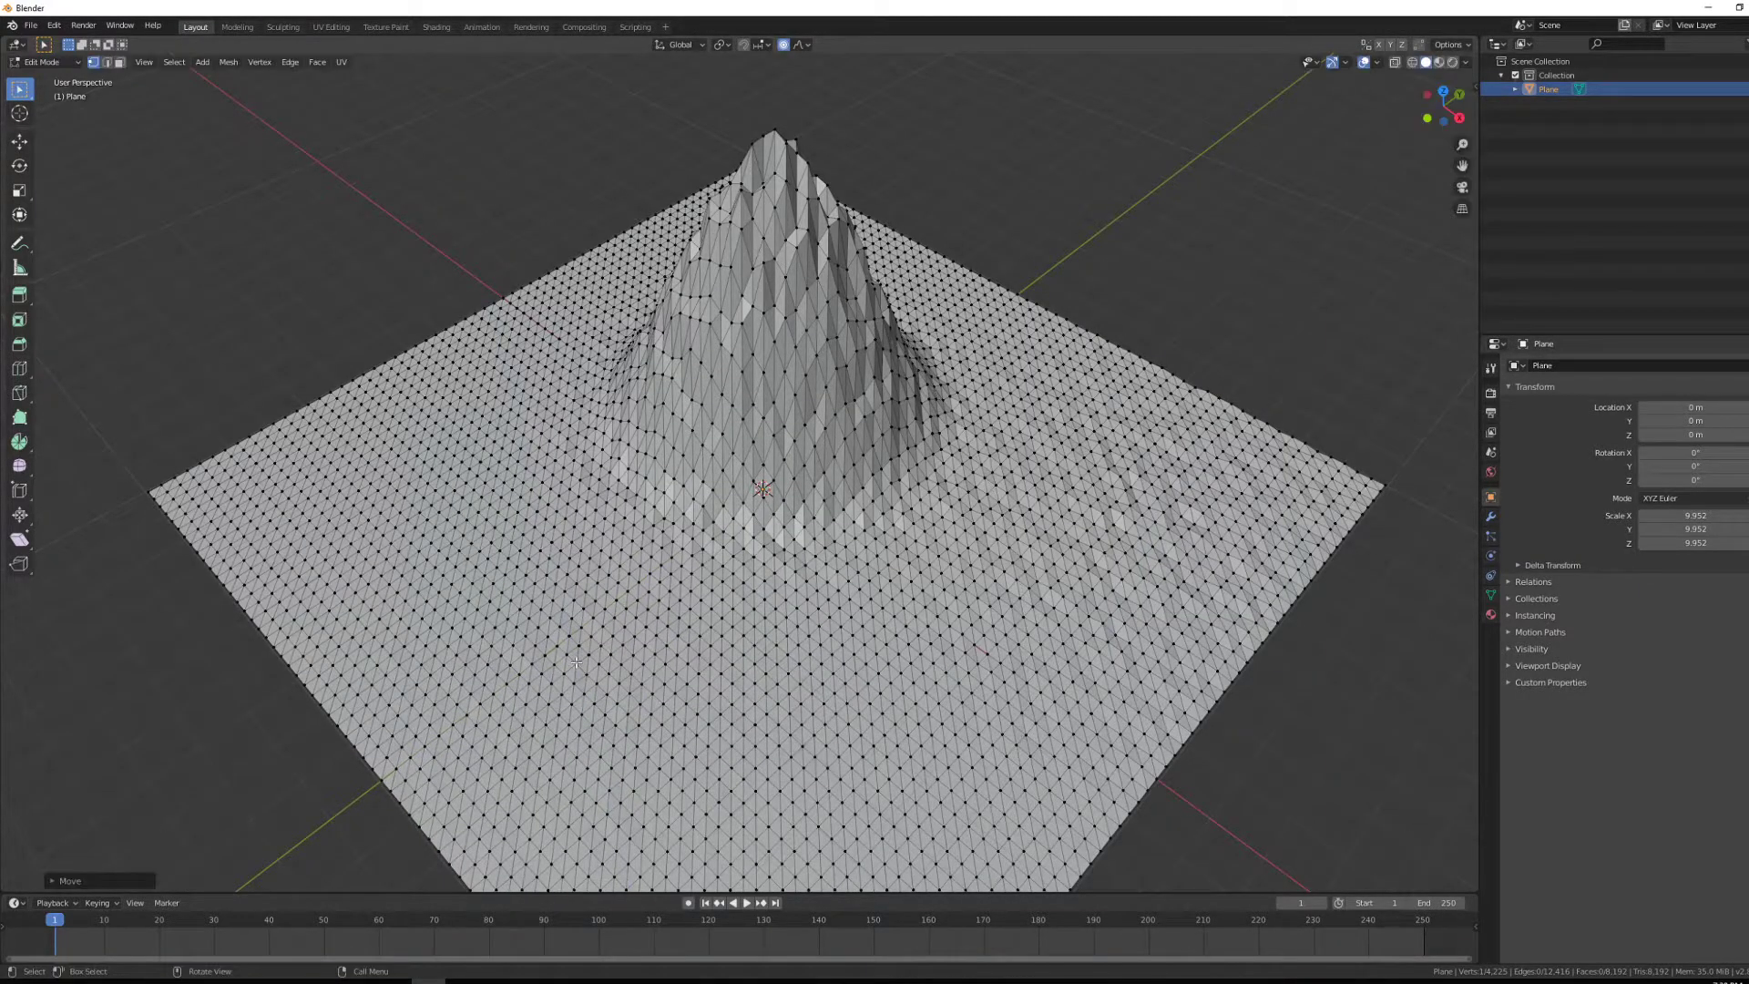
Add random bumps near the plane's side corner and front corner by moving one vertex in each area with proportional editing.
click(287, 485)
key(g)
key(z)
click(286, 475)
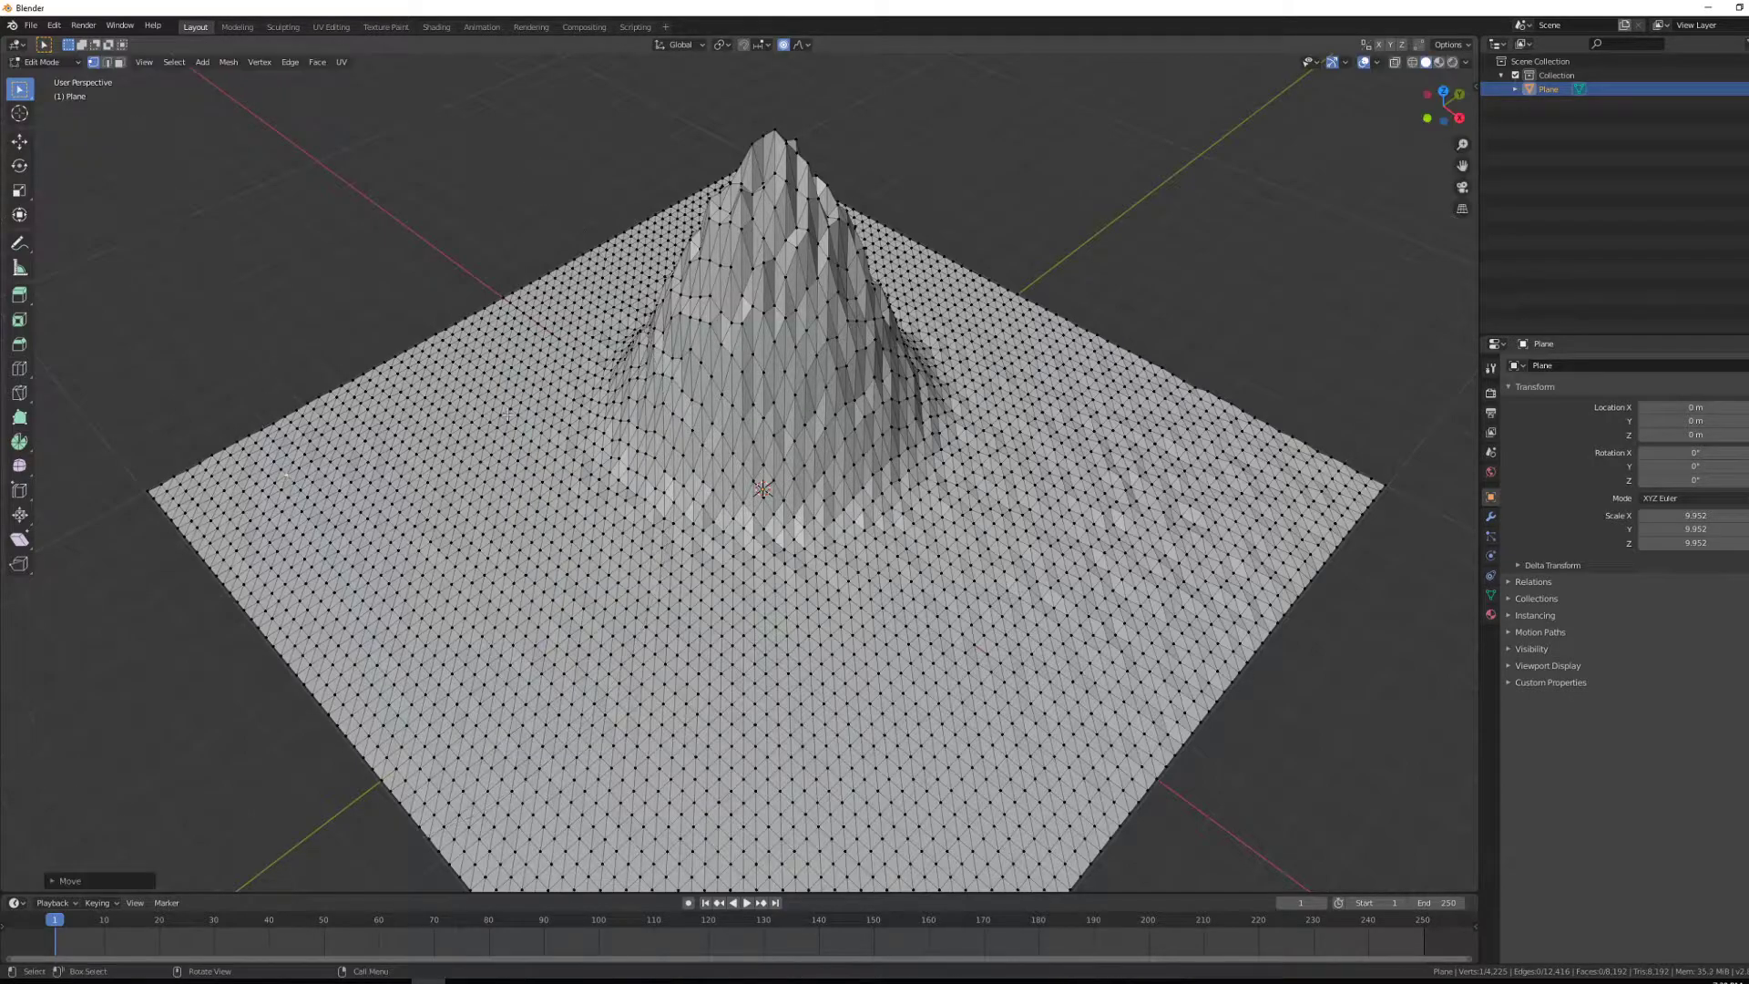
shift+middle_drag(844, 703, 785, 472)
click(702, 642)
key(g)
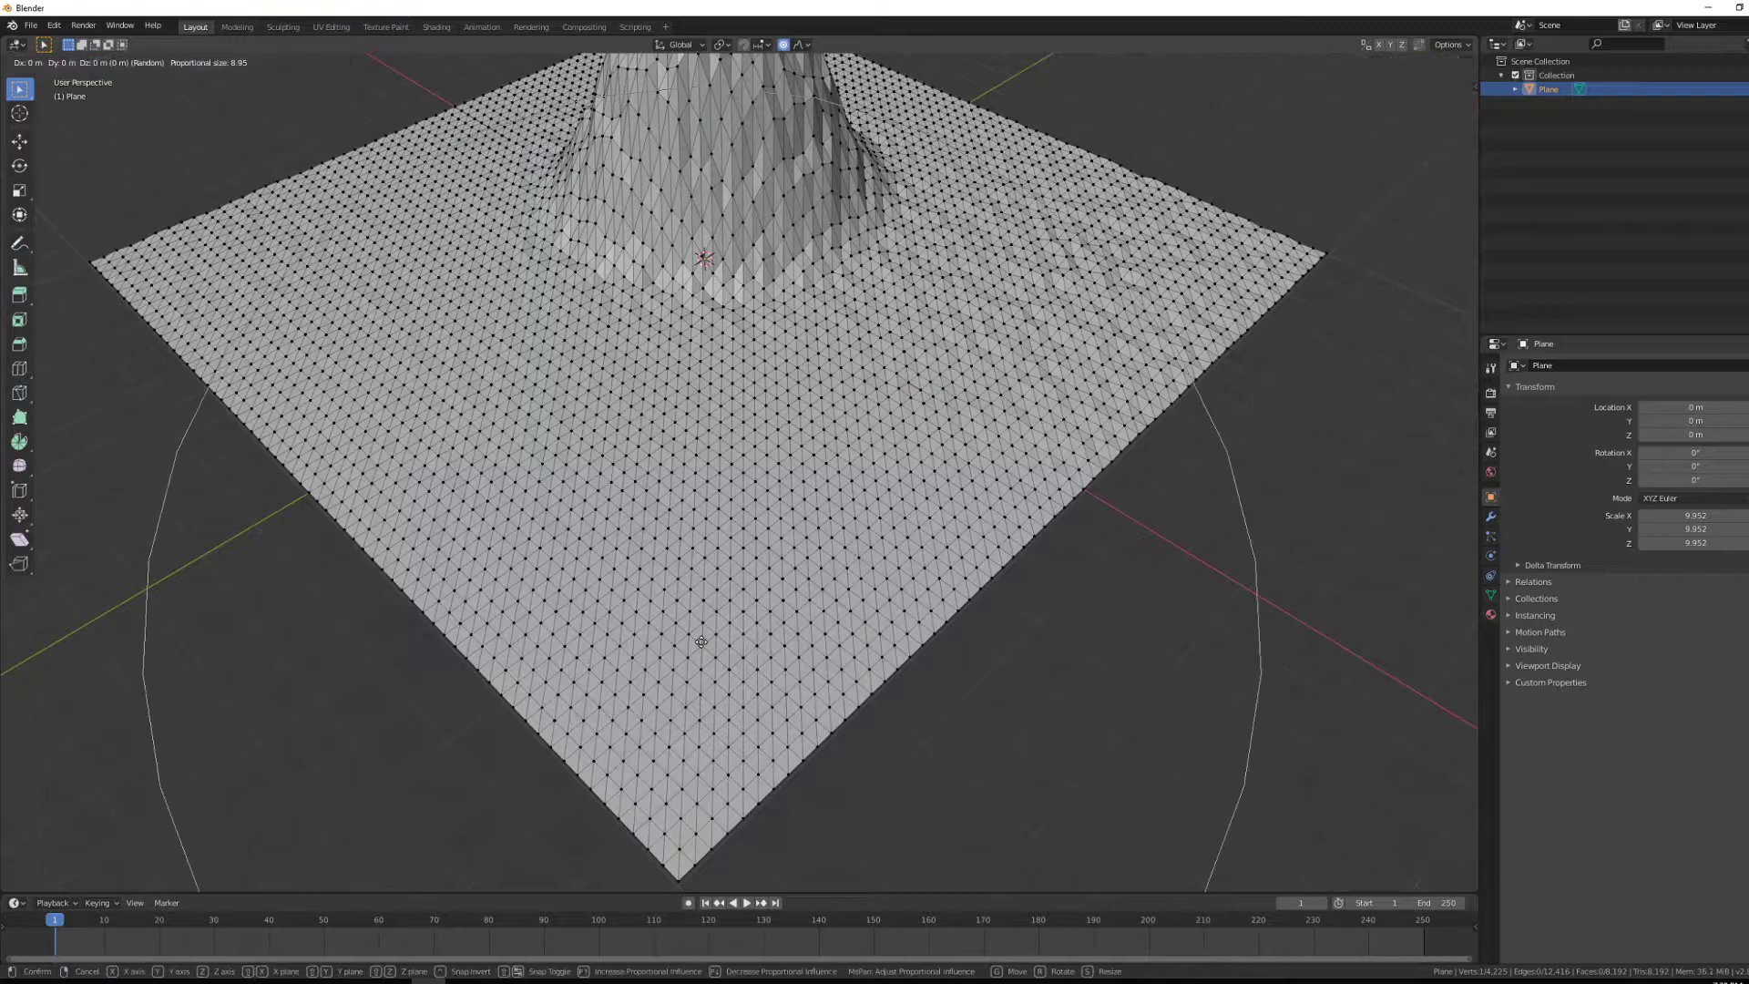
click(993, 602)
Select a winding strip of vertices from the plane's edge toward the mountain and lower it along Z as a channel, with proportional size 0.68.
middle_drag(1046, 675, 900, 589)
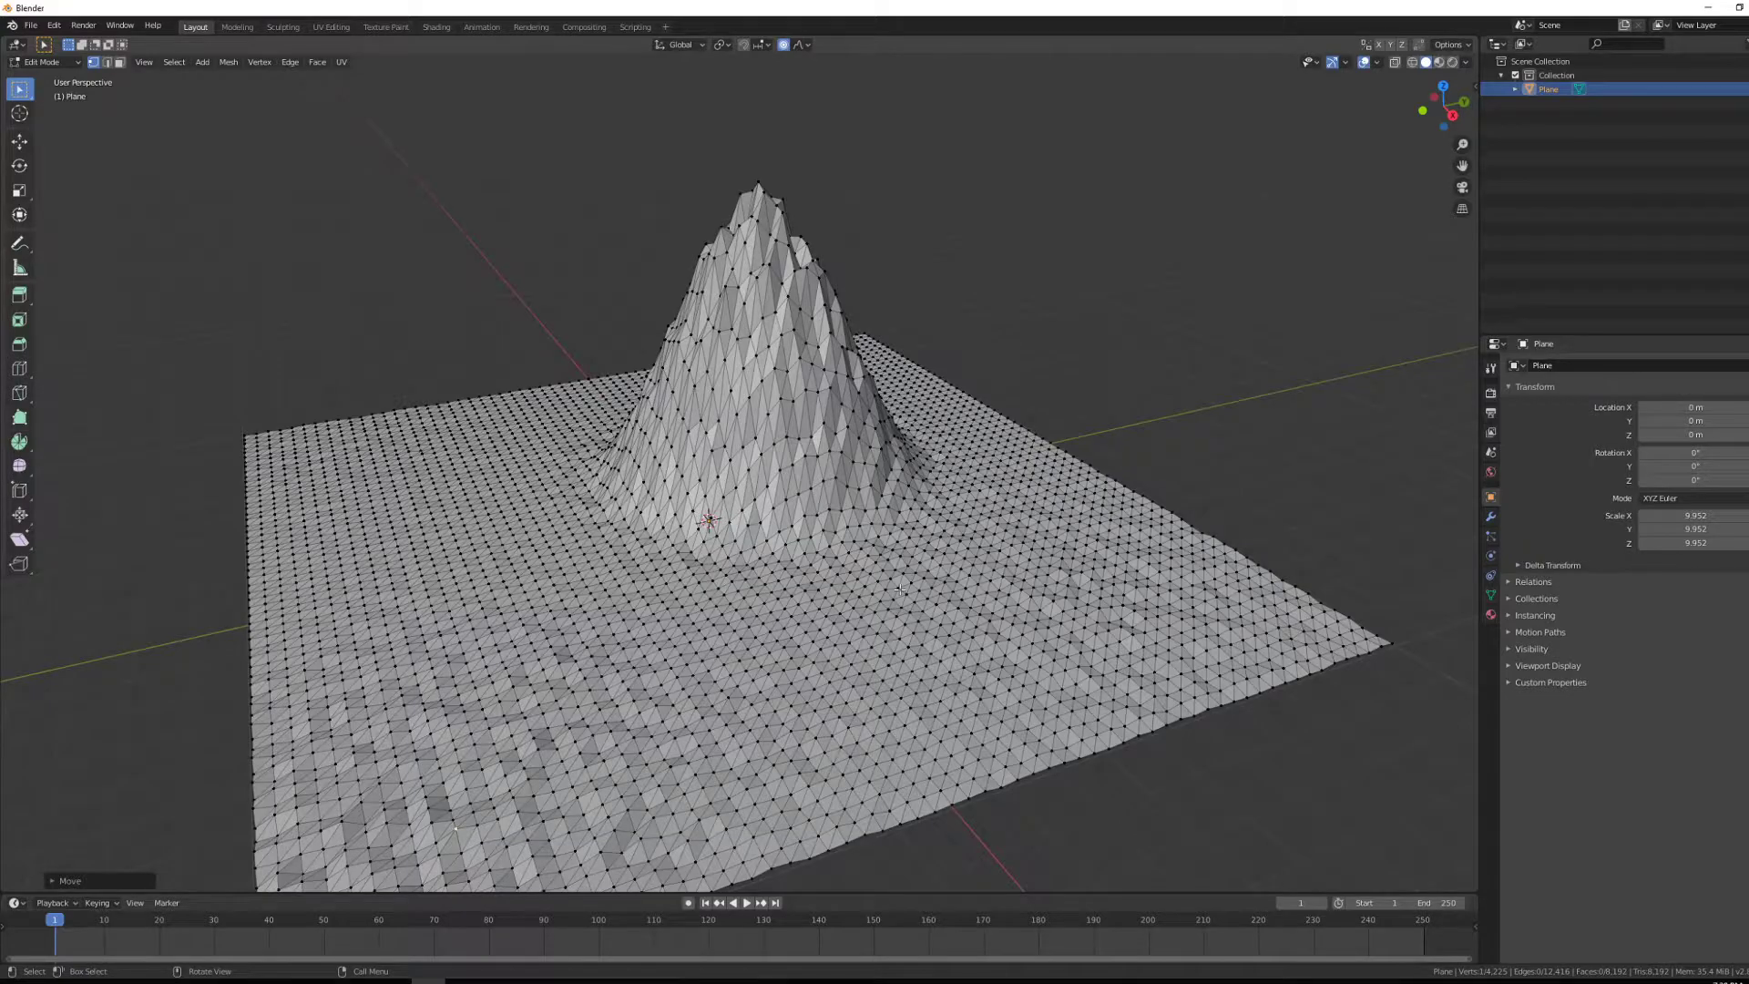
middle_drag(649, 612, 872, 554)
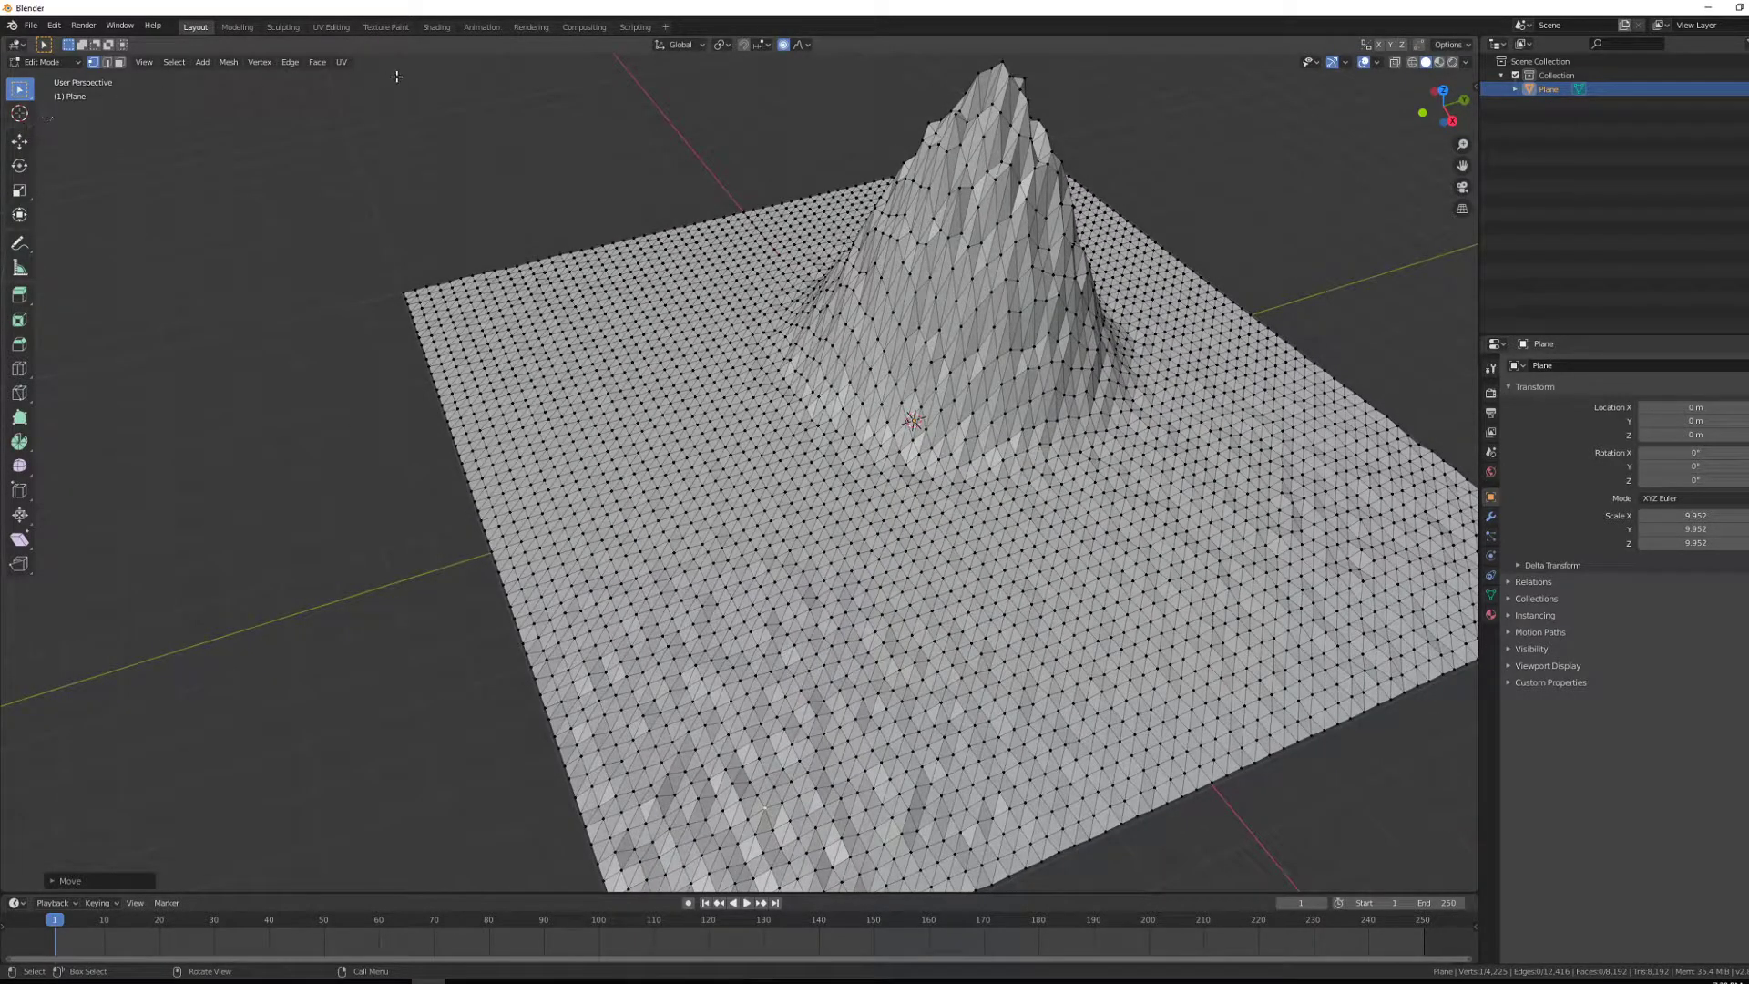
scroll(688, 501, up, 1)
shift+click(733, 497)
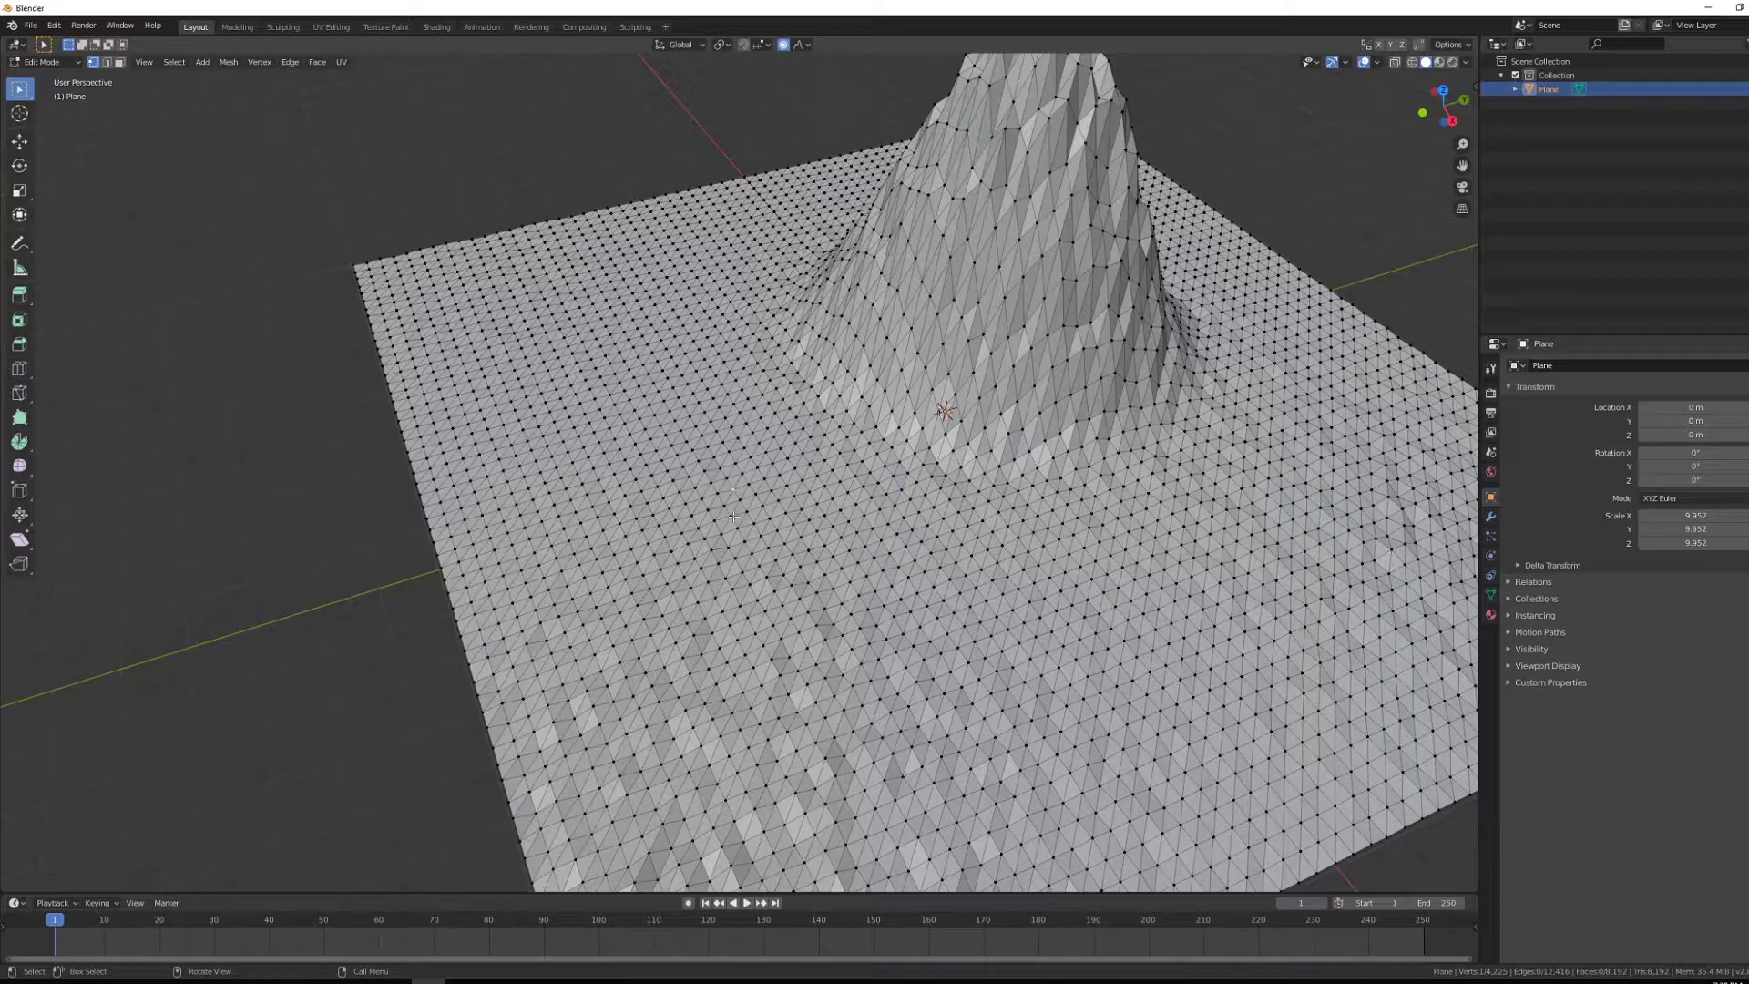
shift+click(685, 504)
shift+click(664, 528)
shift+click(651, 545)
shift+click(647, 546)
shift+click(652, 553)
shift+click(633, 550)
shift+click(637, 562)
shift+click(623, 572)
shift+click(603, 575)
shift+click(613, 589)
shift+click(615, 601)
shift+click(582, 624)
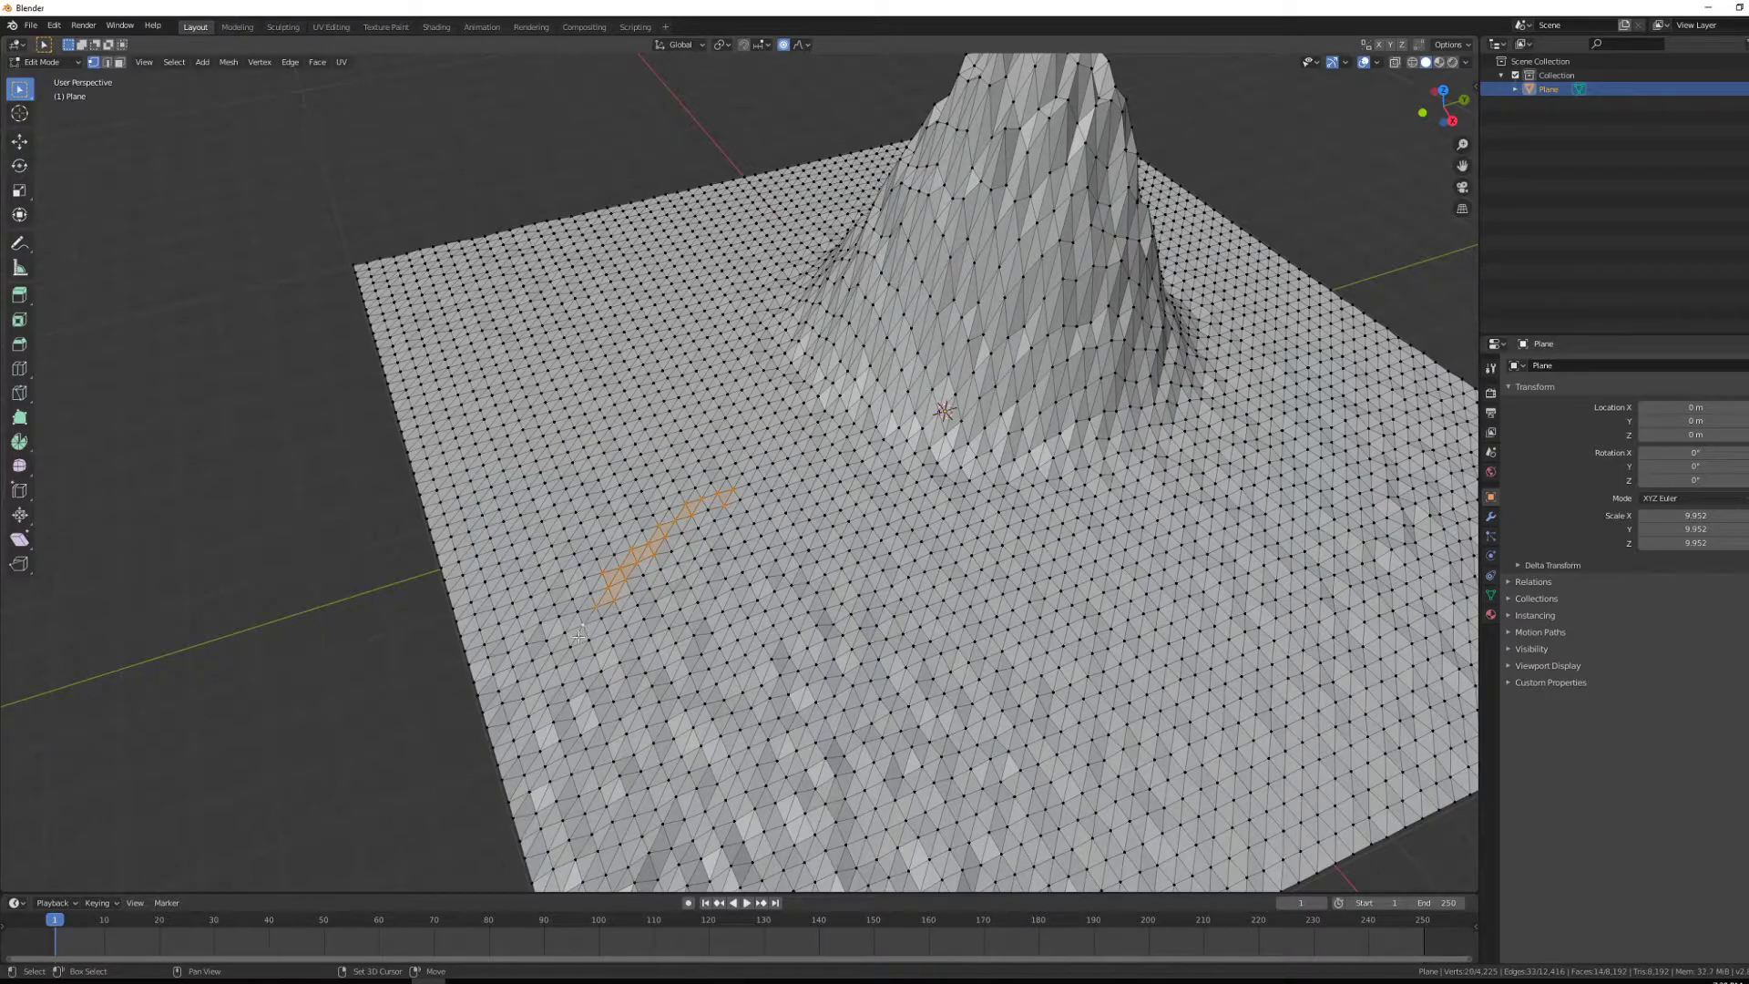
shift+click(533, 660)
shift+click(513, 665)
shift+click(494, 673)
shift+click(735, 509)
shift+click(752, 506)
shift+click(738, 537)
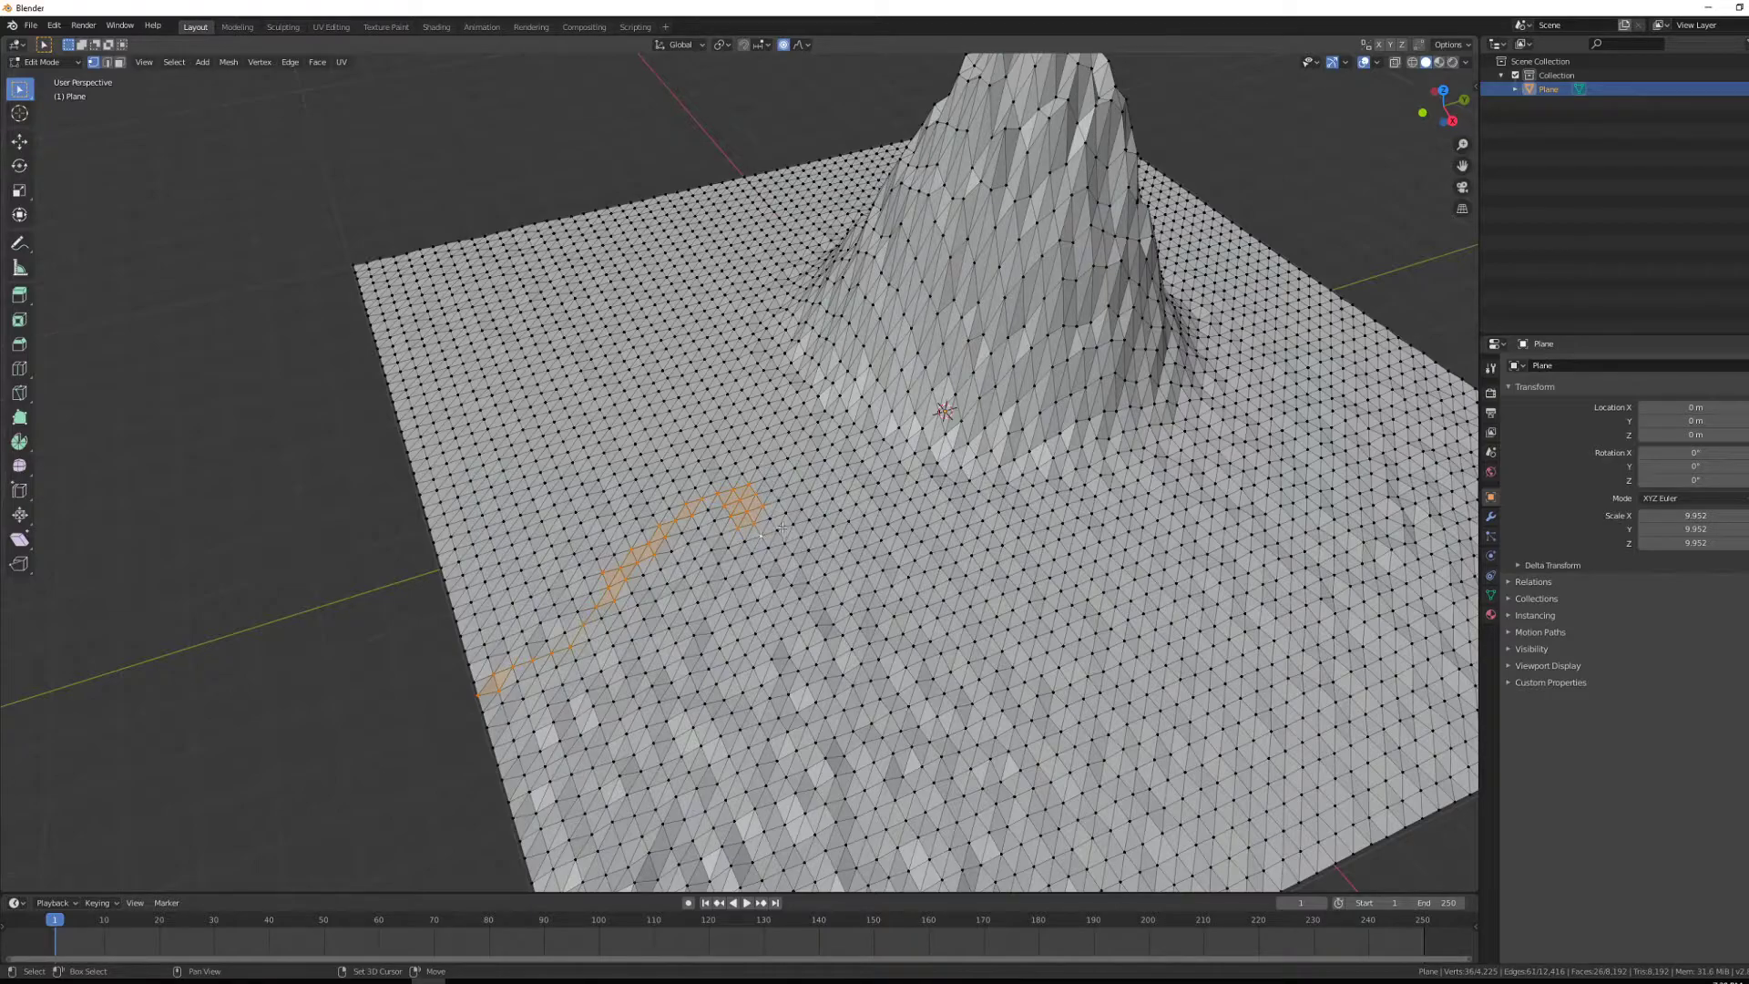
shift+click(768, 477)
shift+click(786, 527)
key(g)
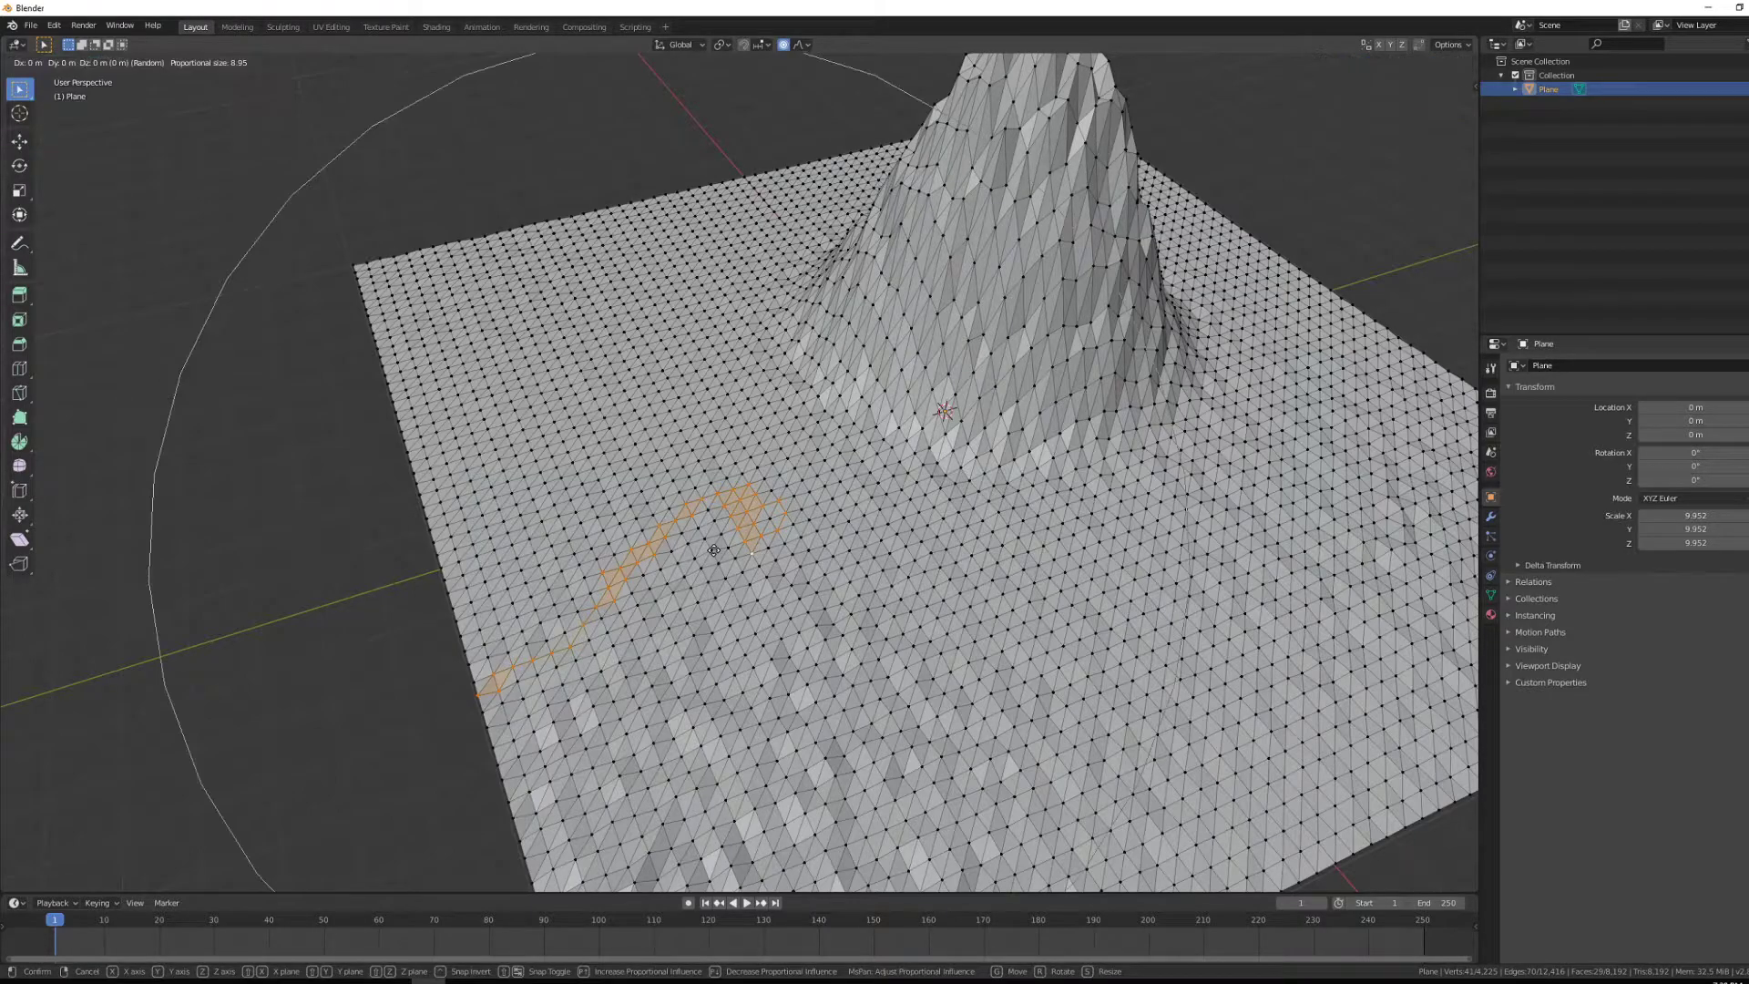
key(z)
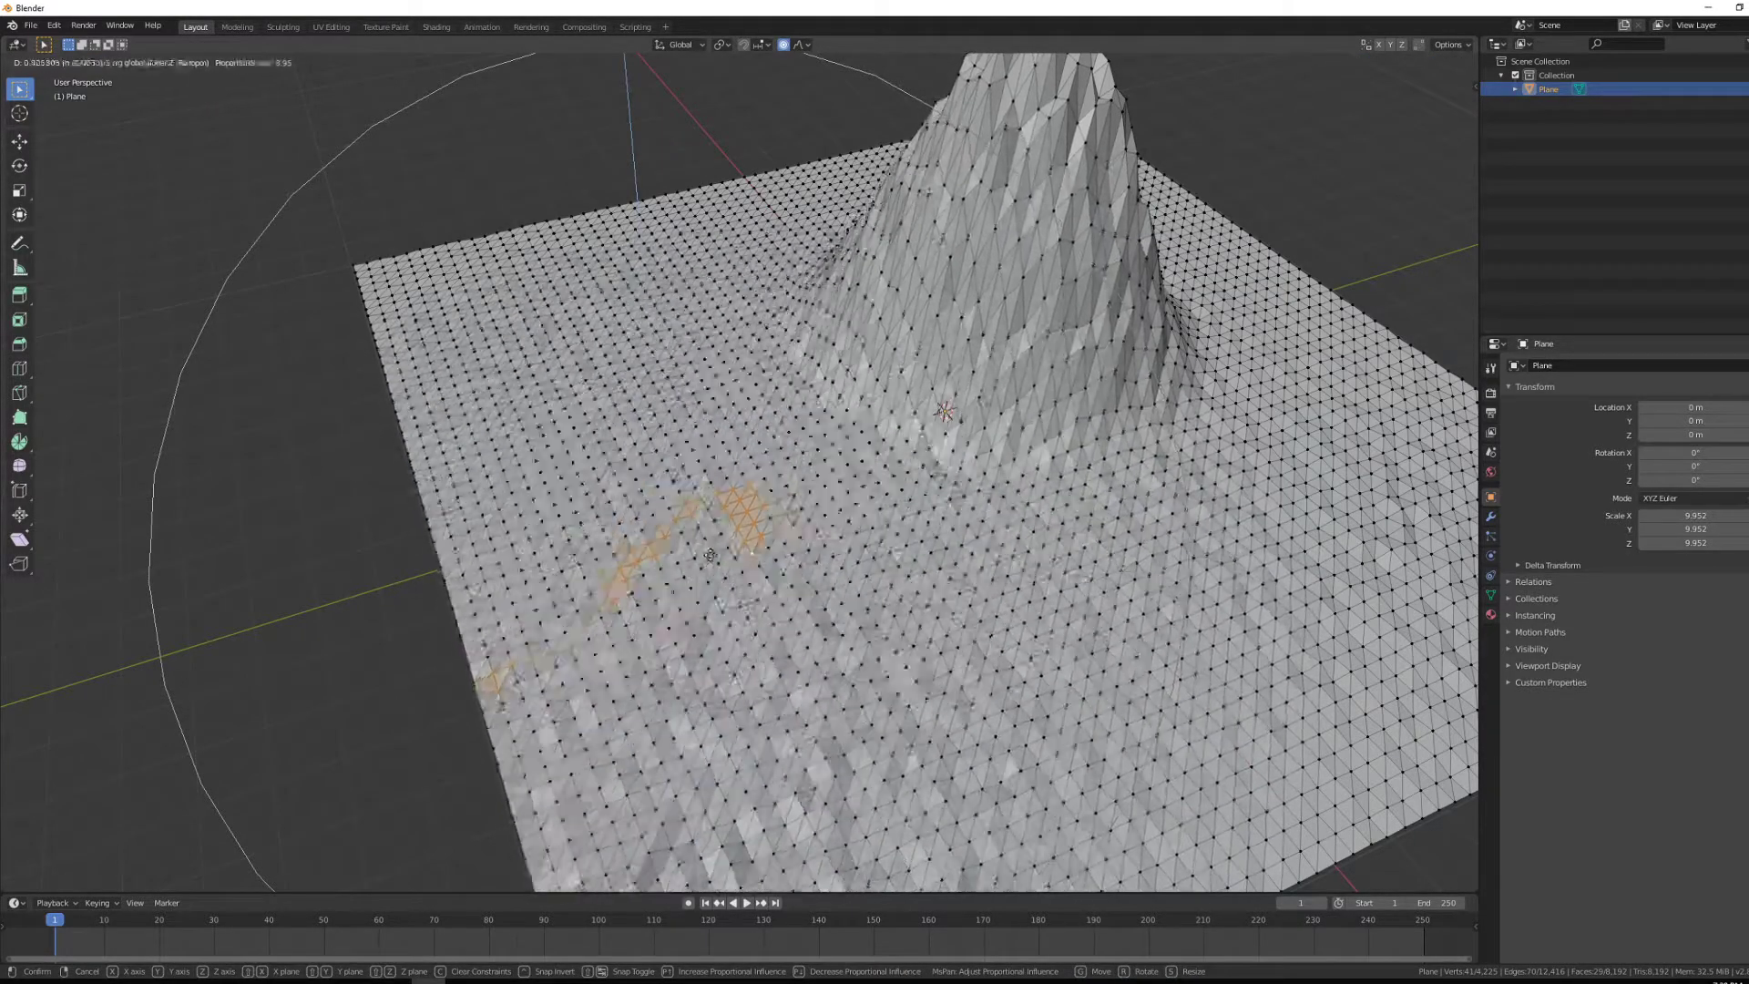
scroll(712, 553, up, 12)
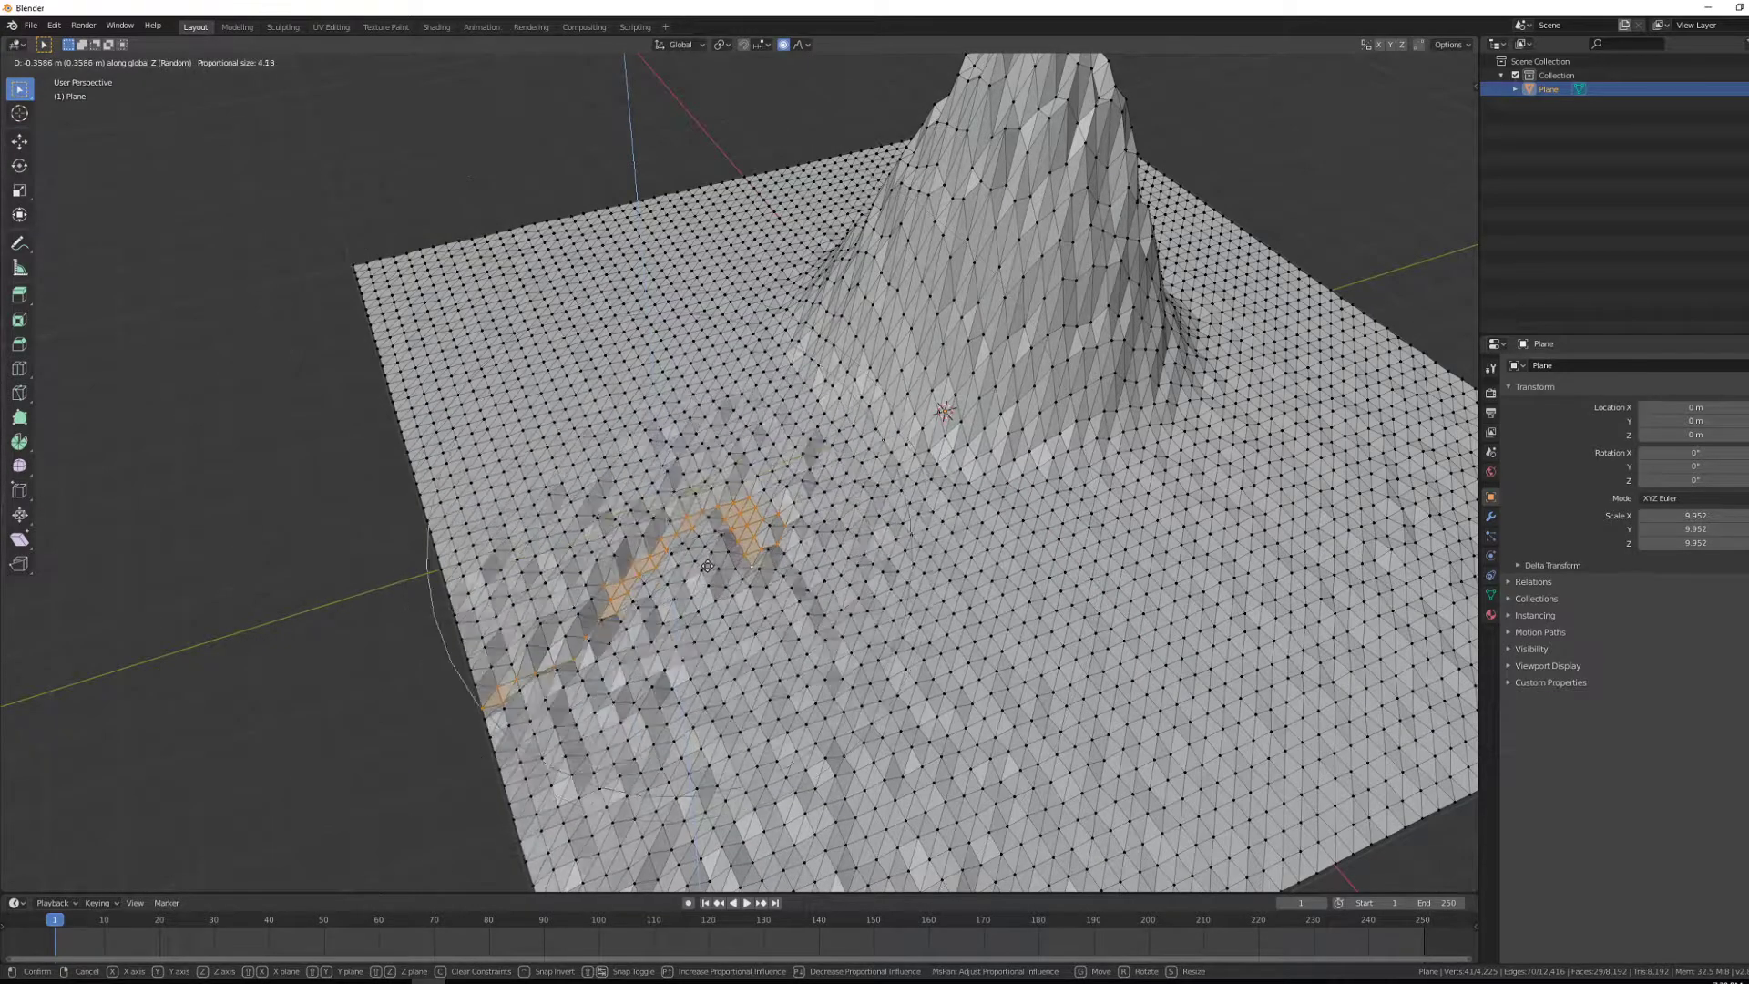
scroll(706, 587, up, 9)
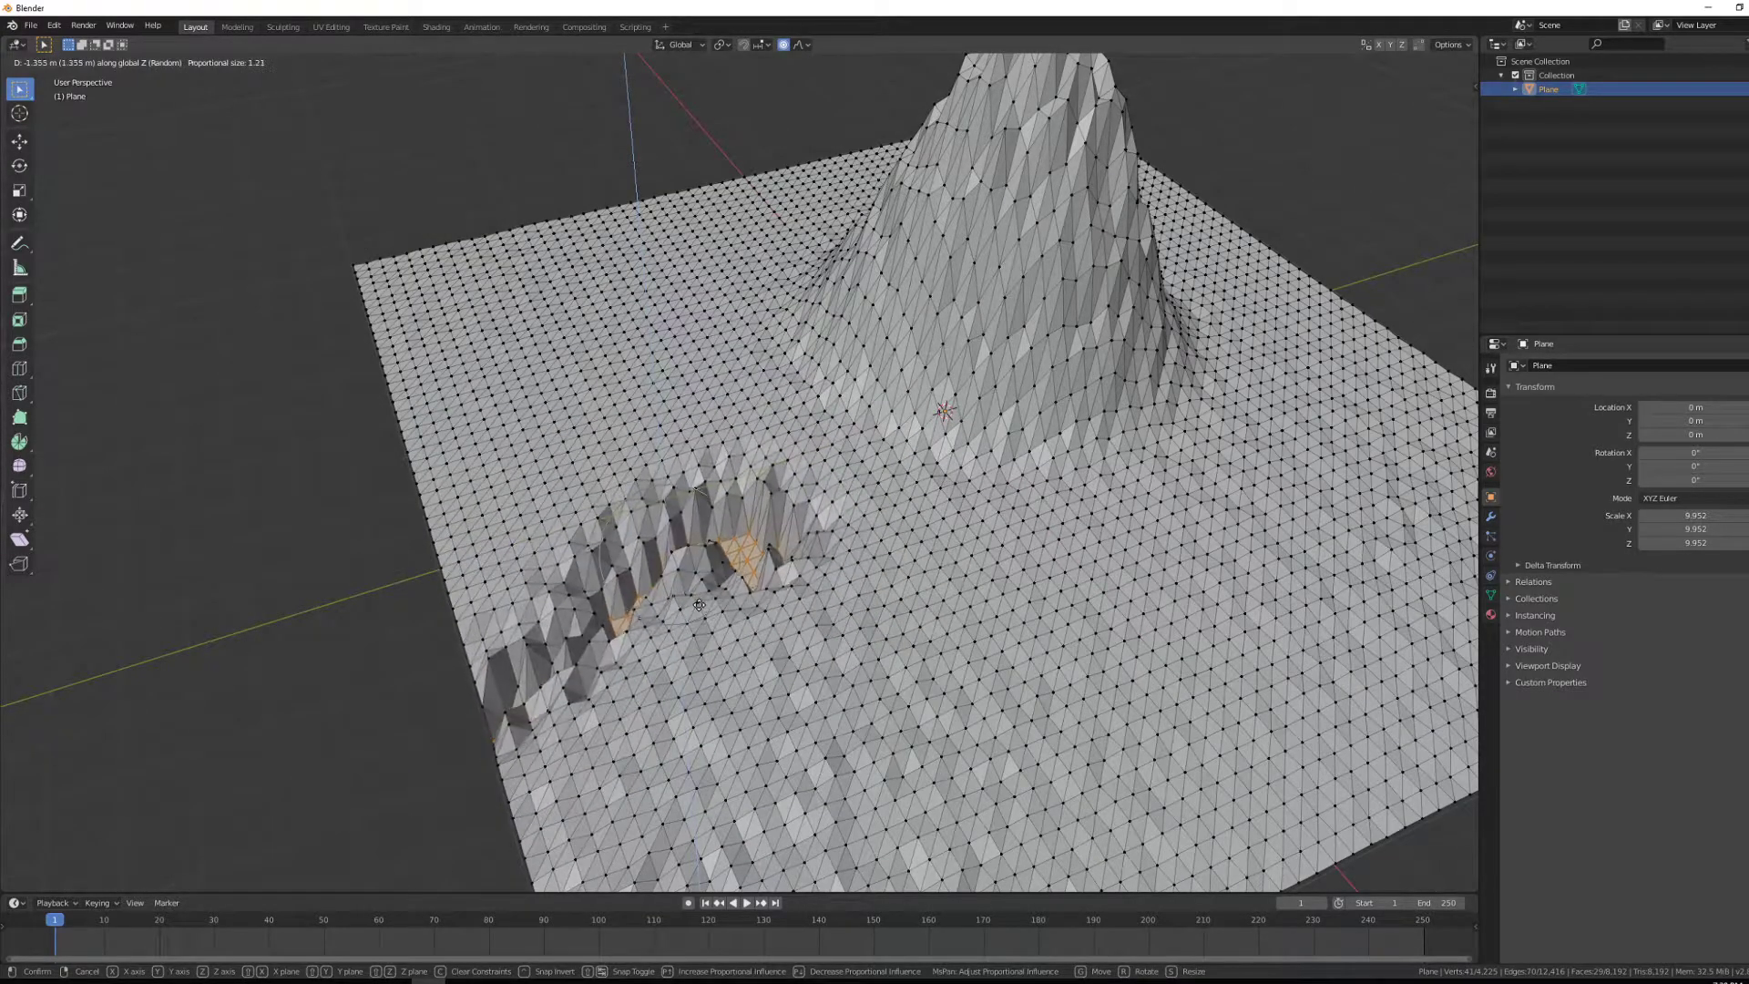
scroll(701, 638, up, 1)
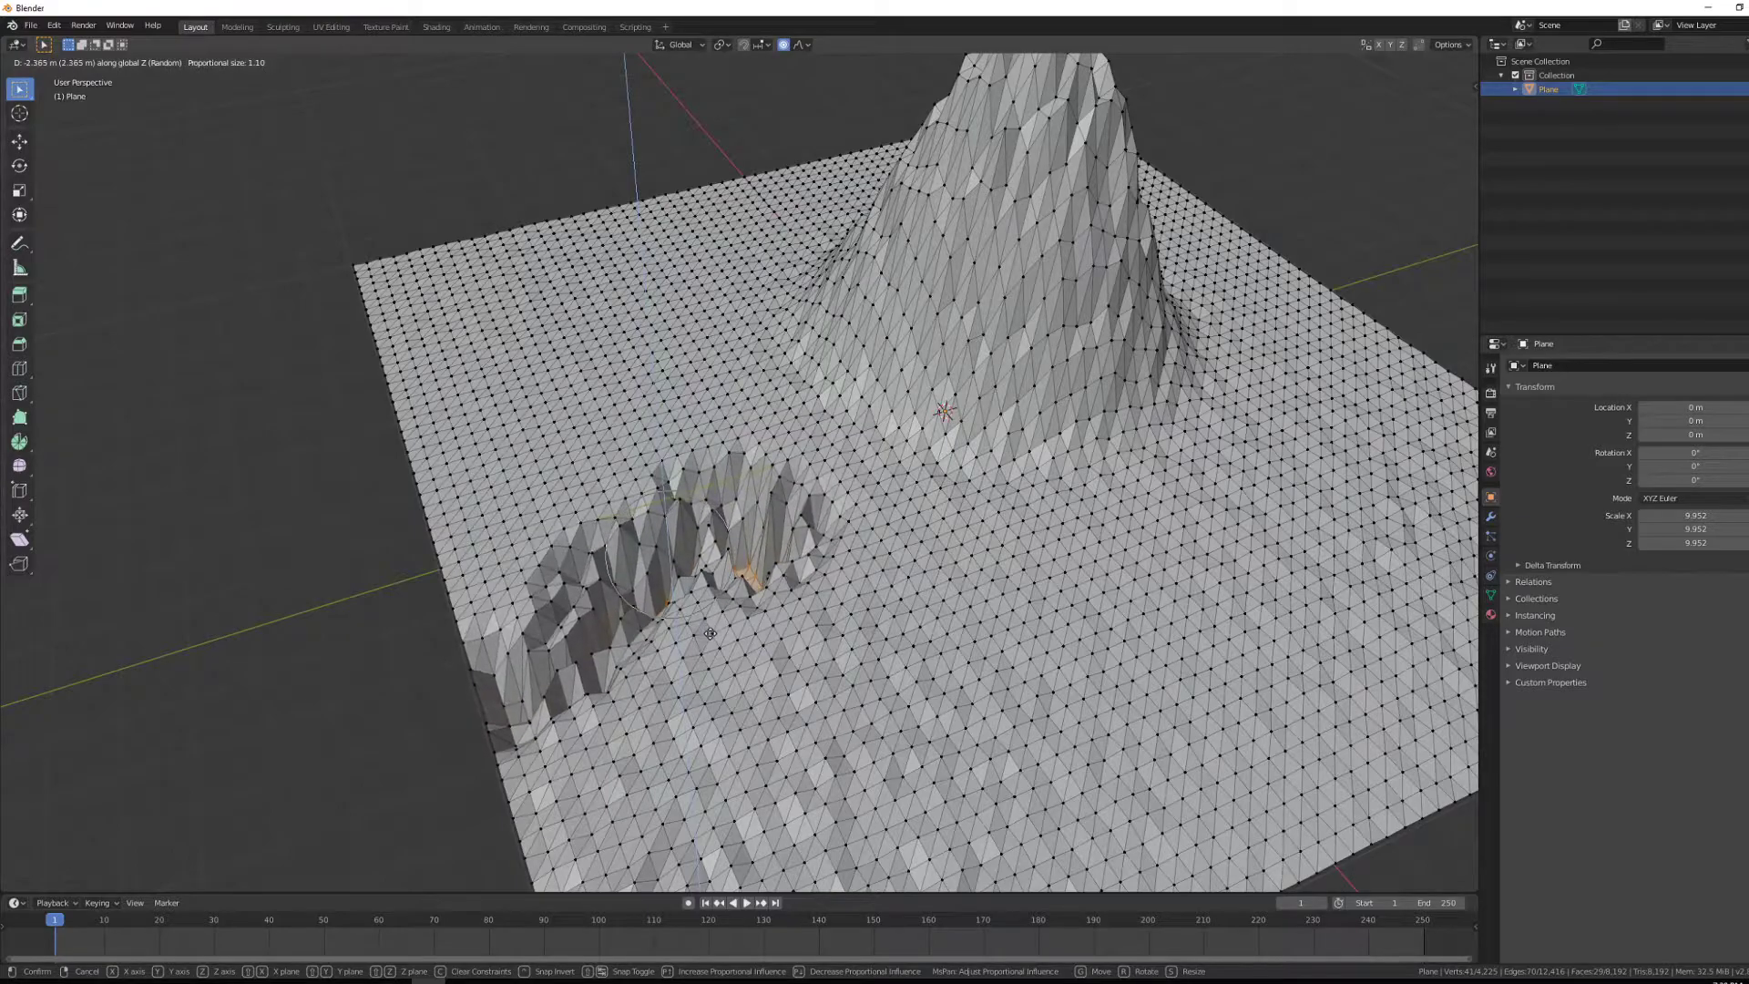
scroll(708, 669, up, 5)
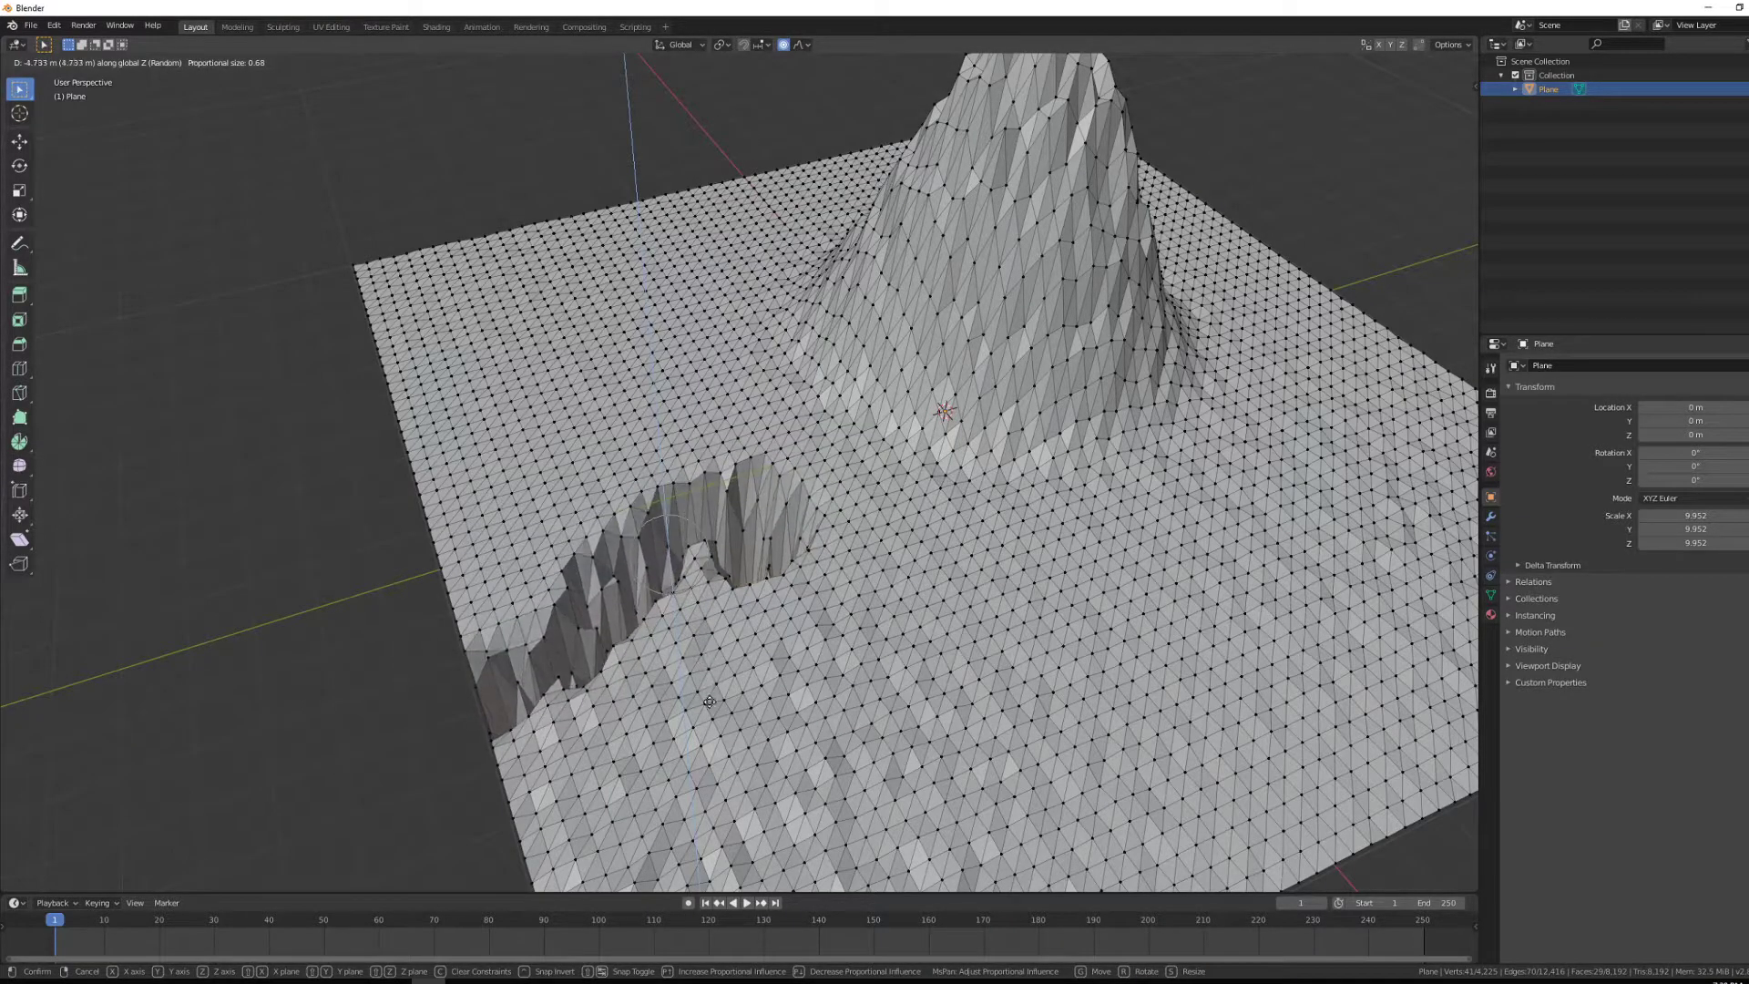
click(704, 641)
Clear the vertex selection, return to Object Mode and deselect the terrain.
middle_drag(392, 535, 262, 608)
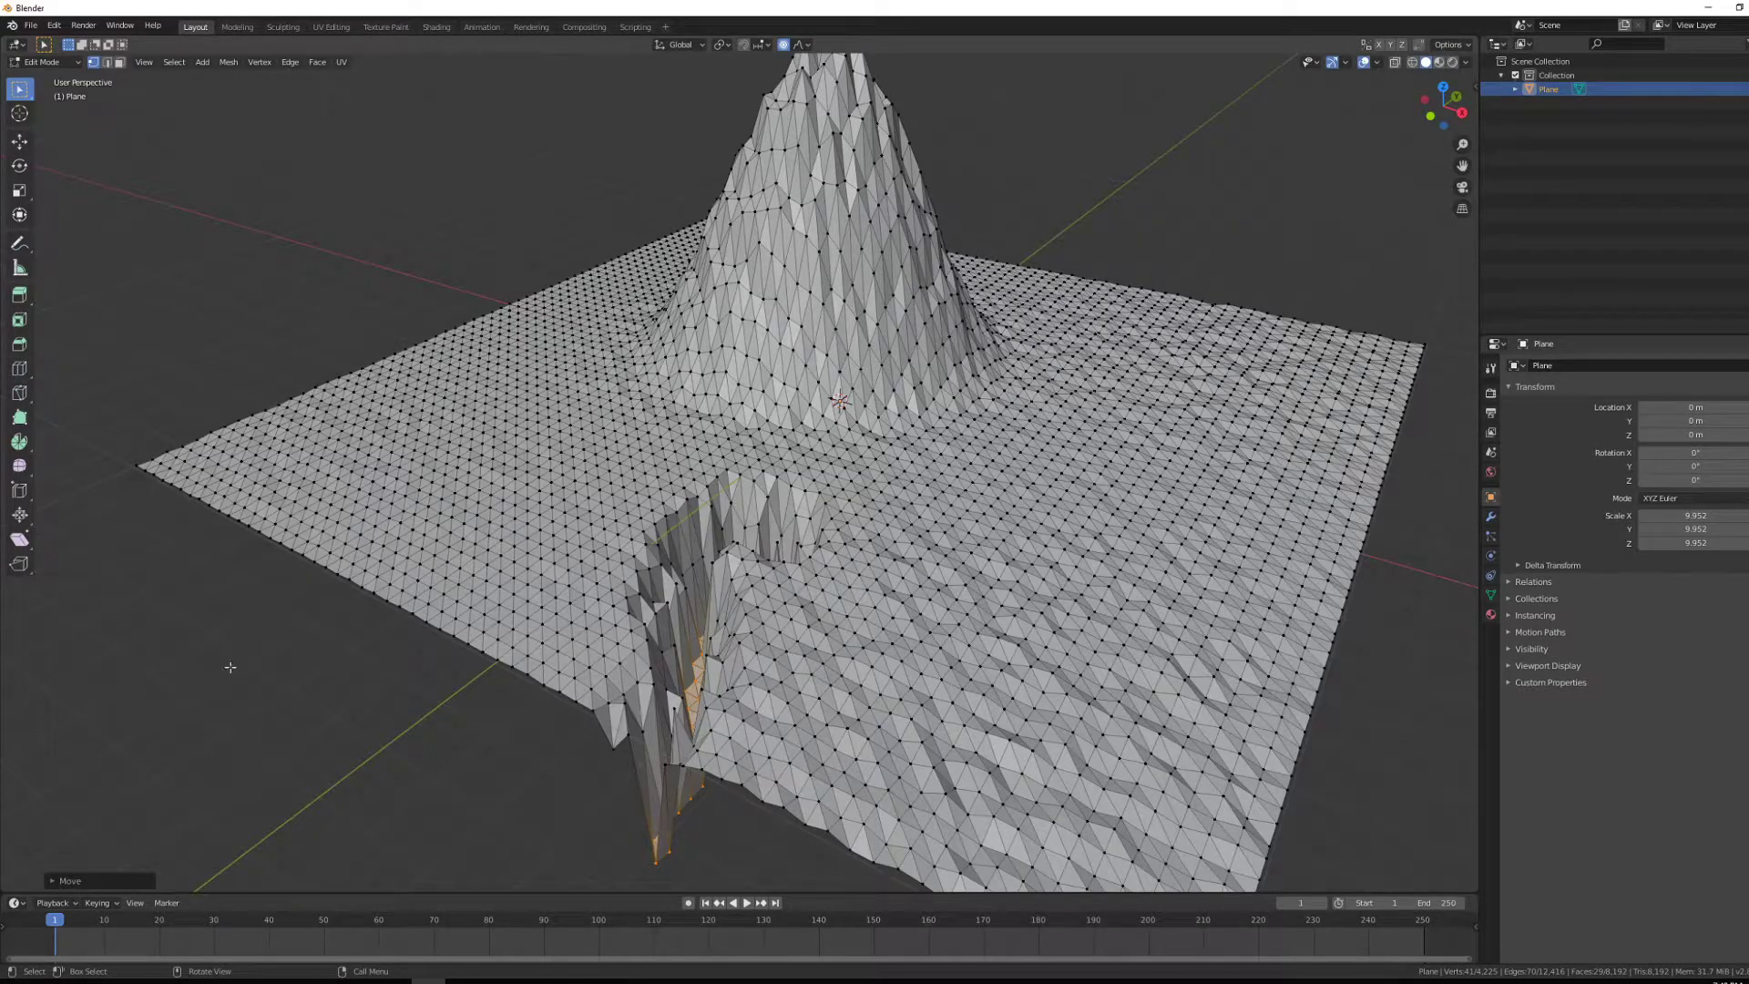
key(alt+a)
key(Tab)
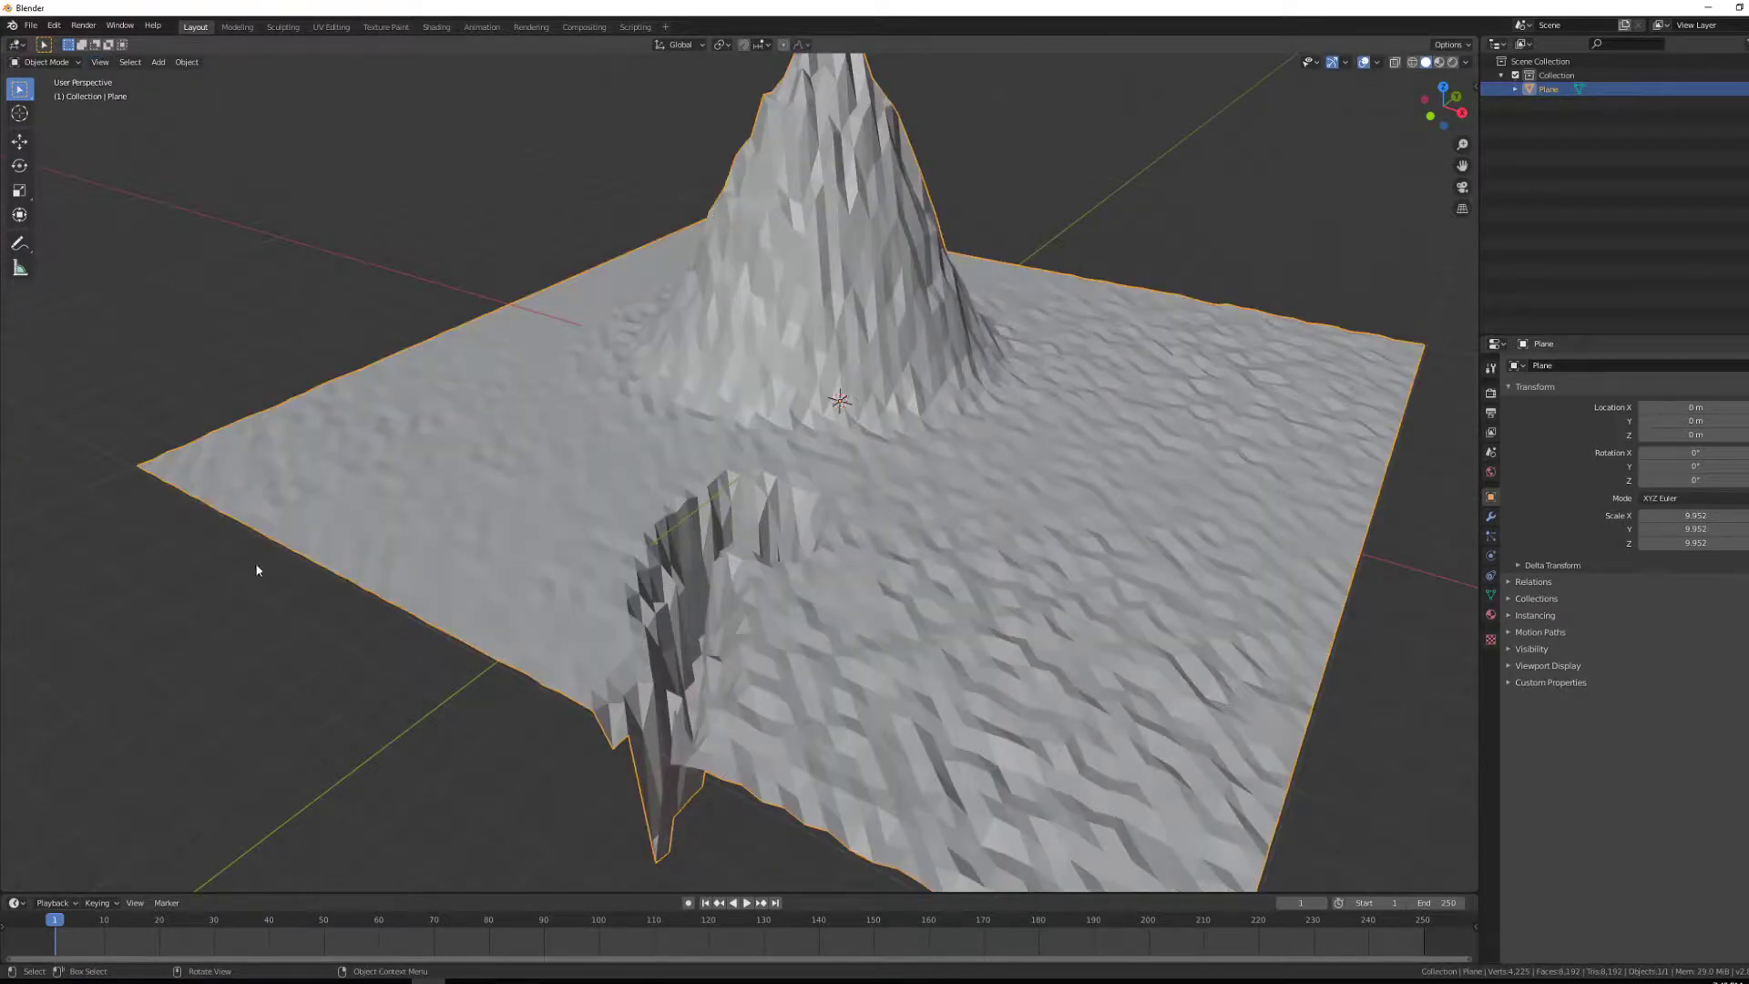
click(250, 606)
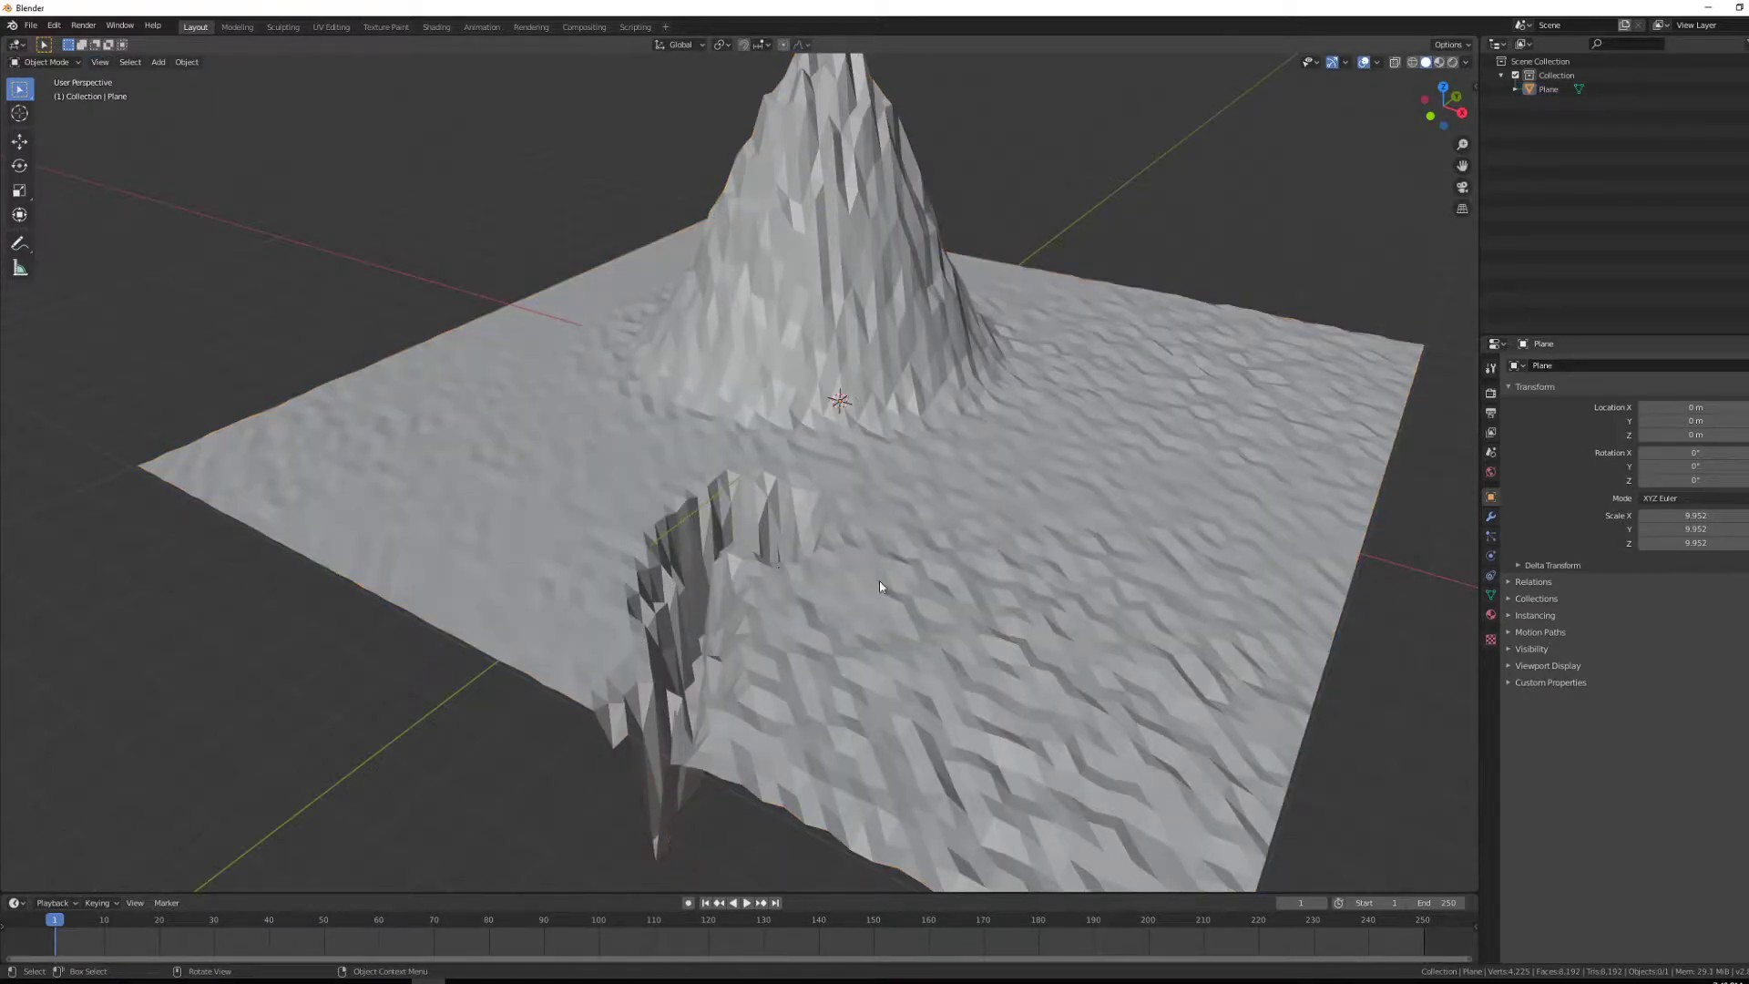
Add a new mesh plane and move it over the channel, to about -4.71 m in Y and -0.23 m in Z.
key(shift+a)
mouse_move(882, 580)
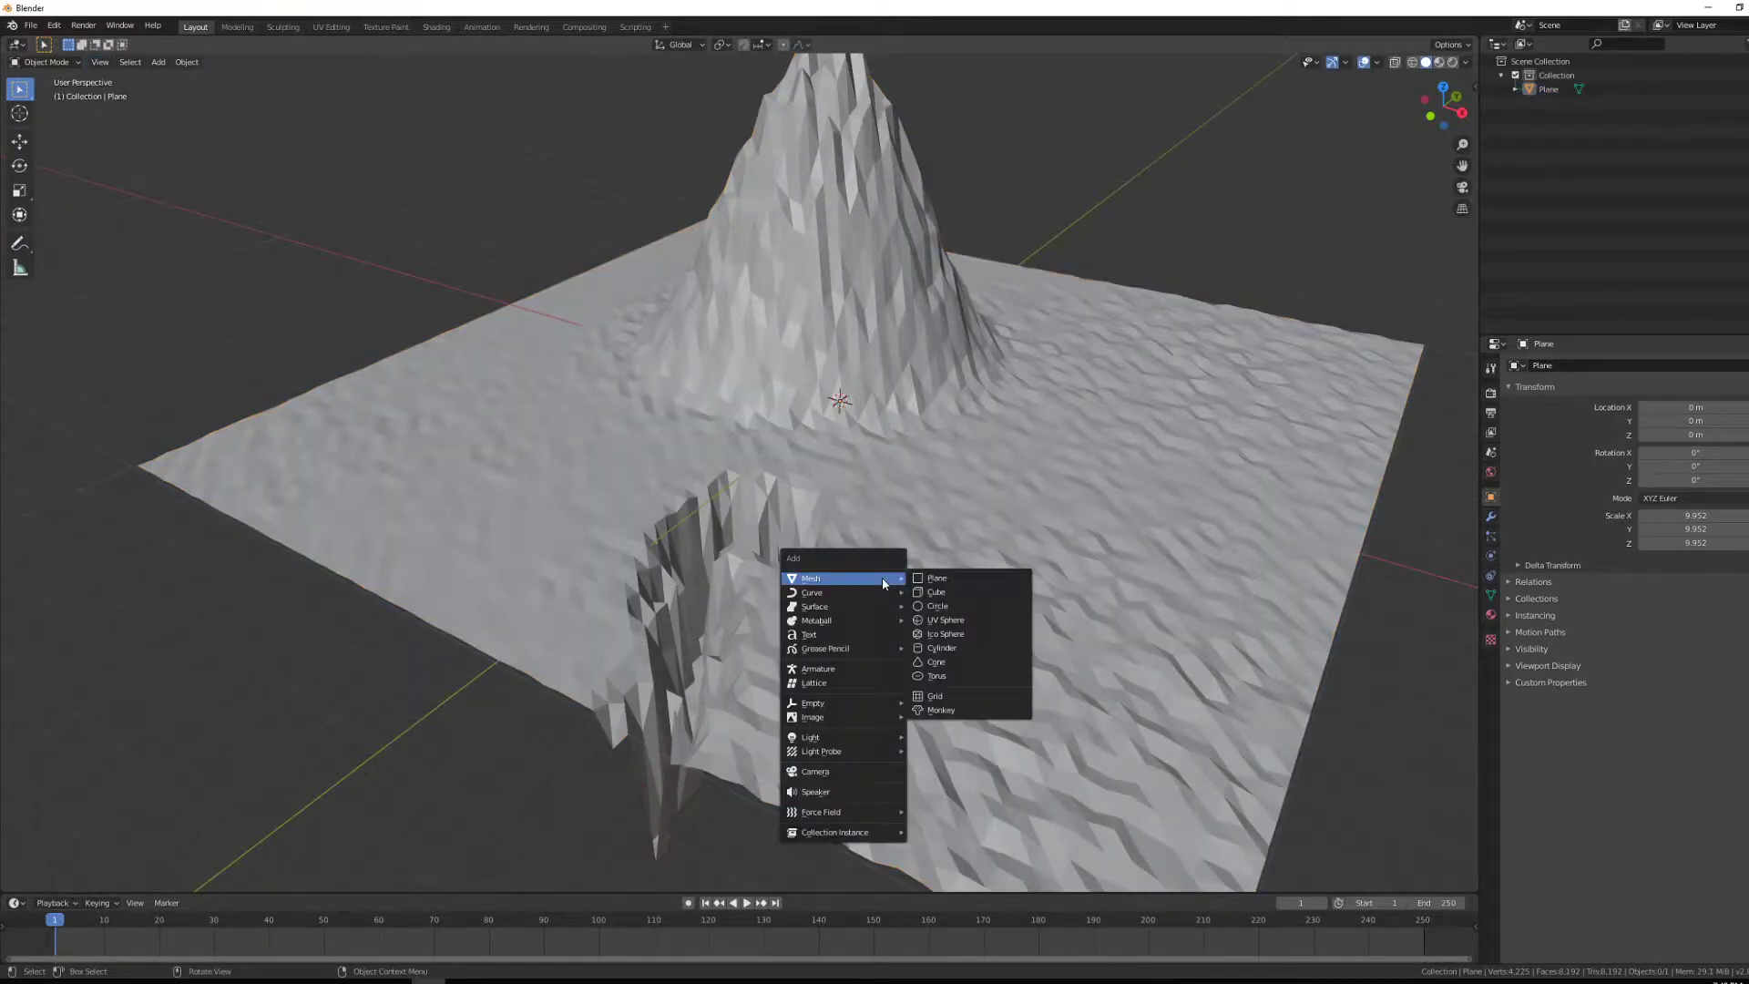
click(947, 580)
key(g)
key(y)
click(802, 697)
key(g)
key(z)
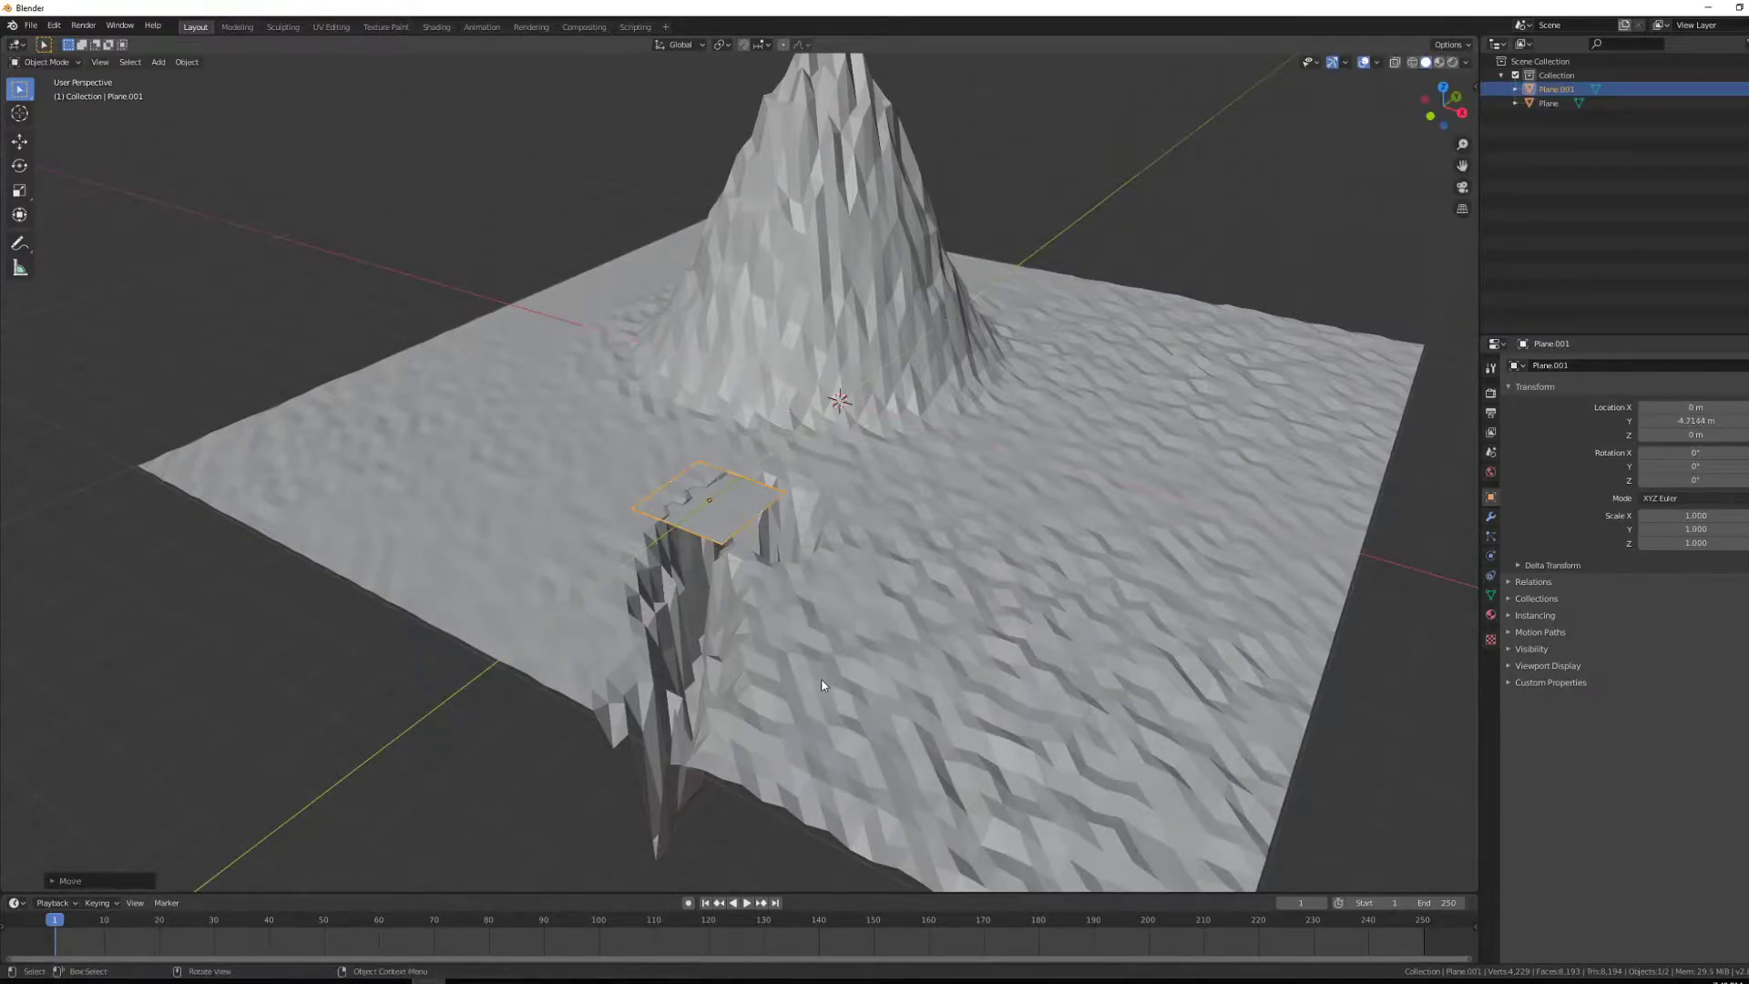
click(821, 691)
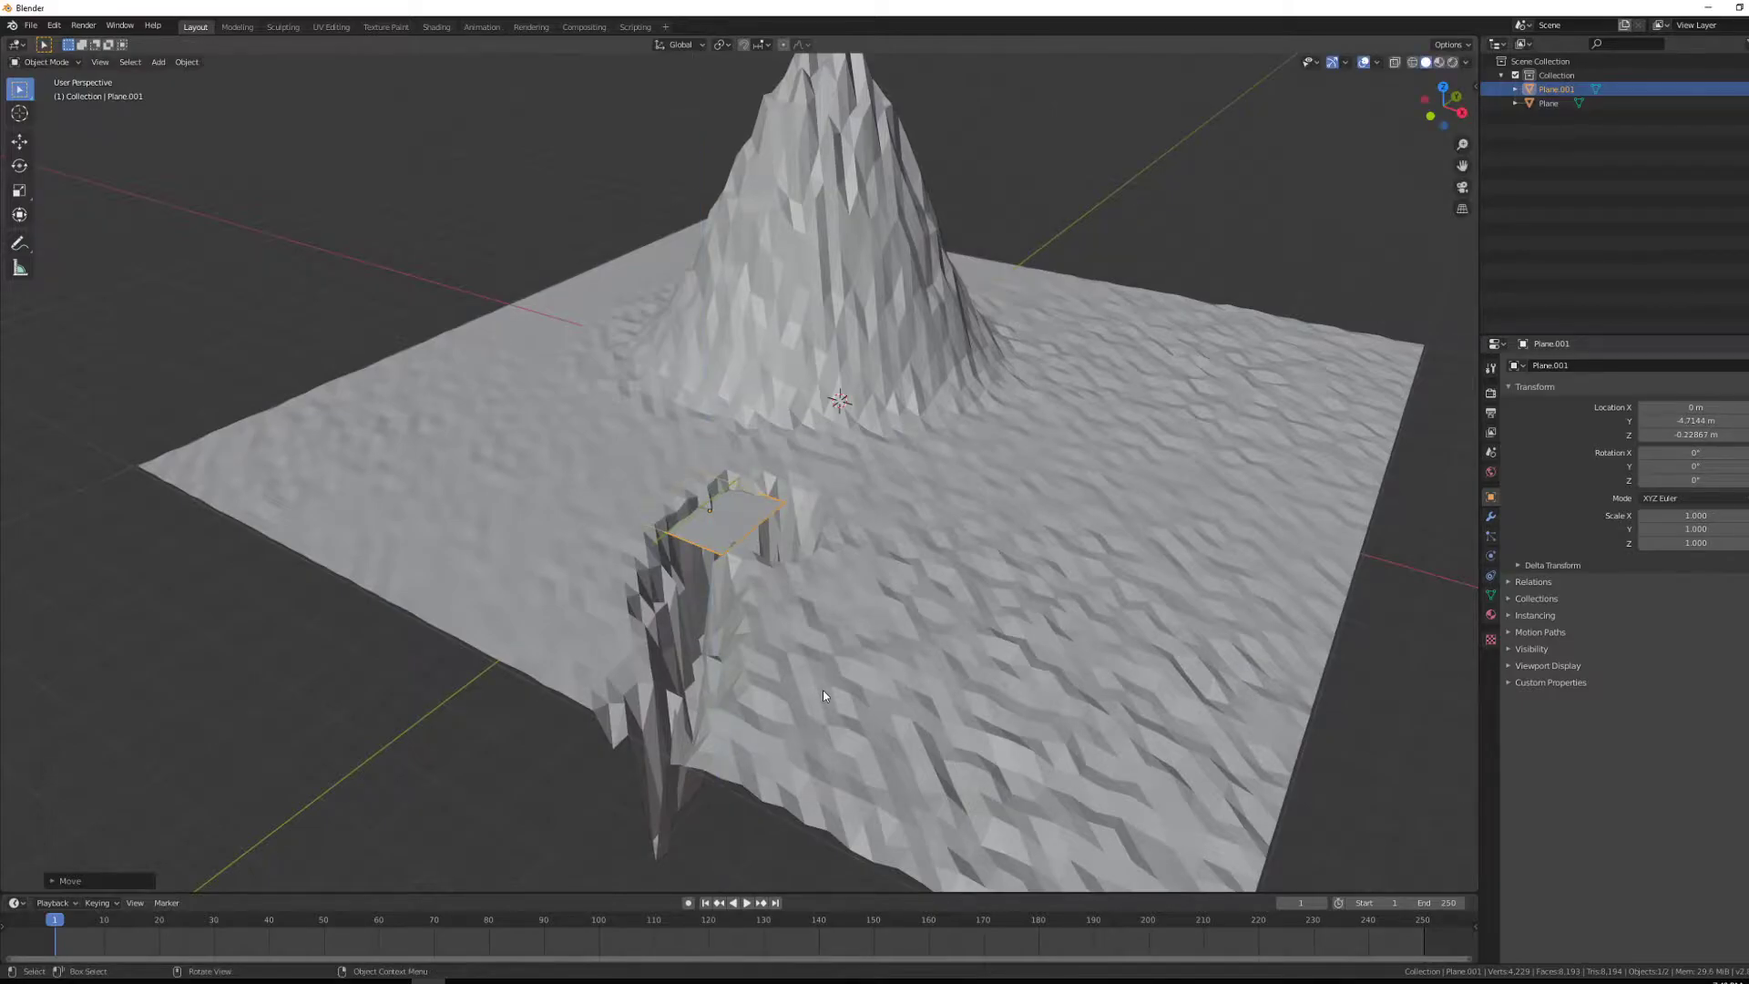
Move the new plane to about 1.23 m in X and scale it uniformly to about 4.99 so it fills the channel.
key(g)
key(x)
click(875, 714)
key(s)
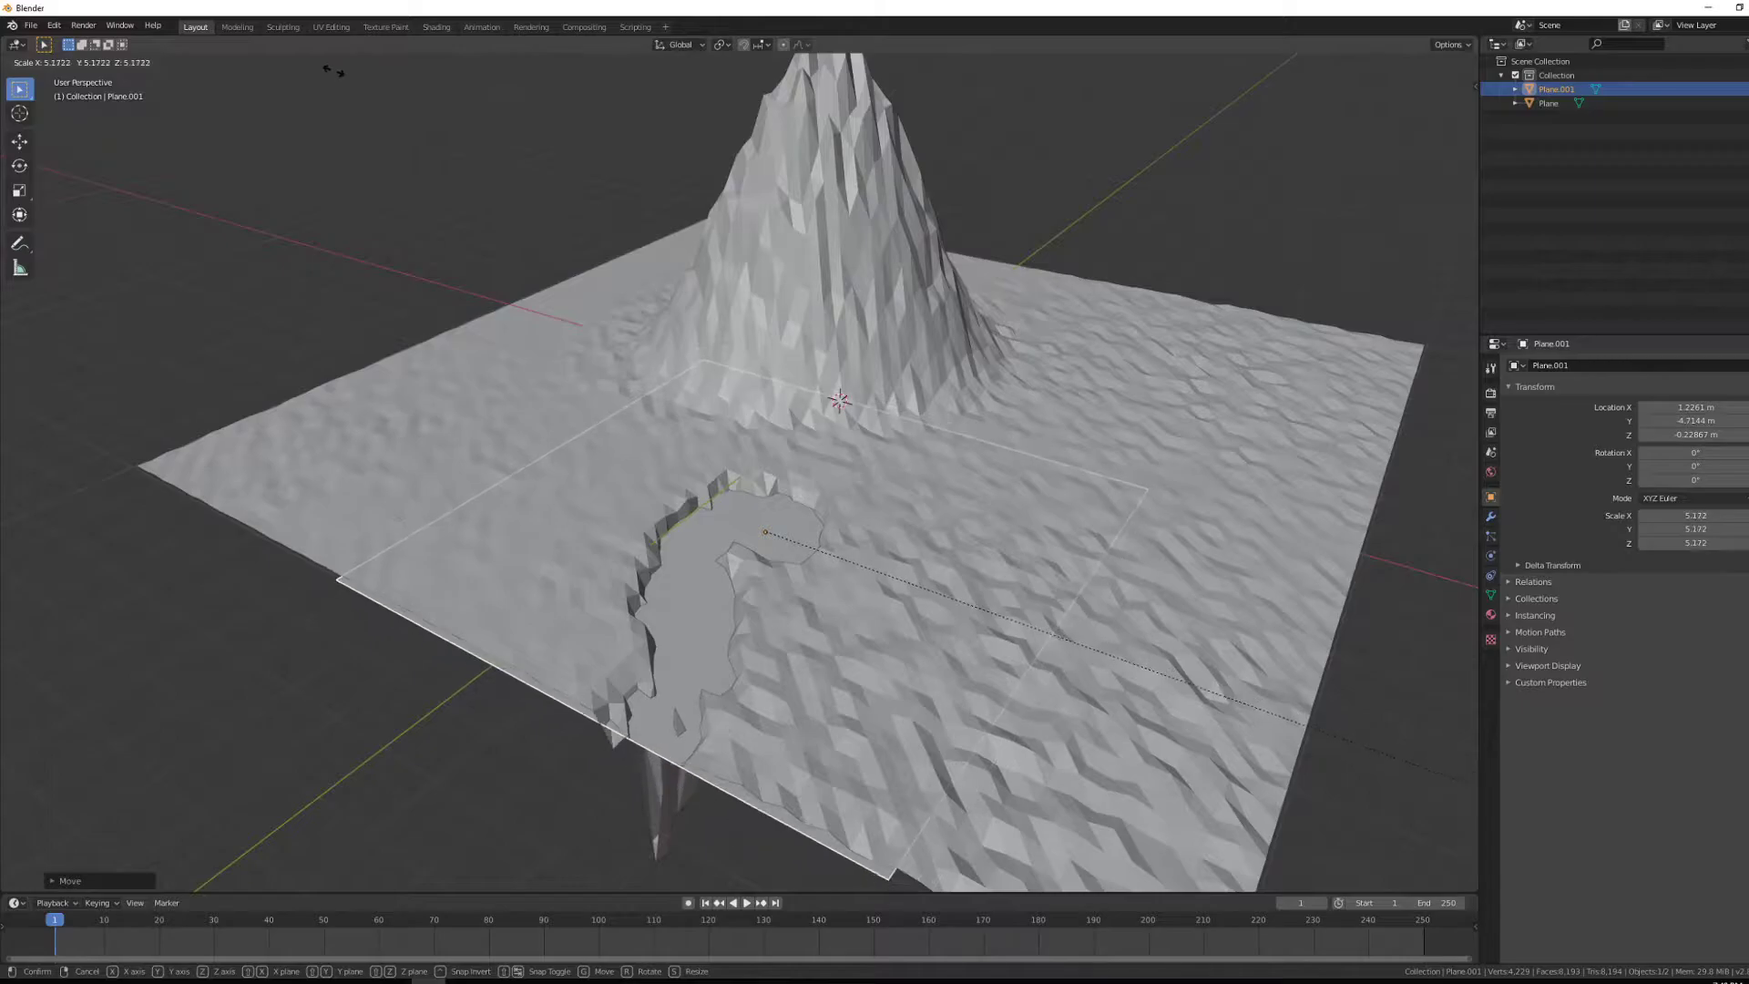
click(293, 66)
Deselect the water plane and select the mountain terrain object.
mouse_move(478, 695)
middle_down()
mouse_move(492, 697)
mouse_move(265, 679)
mouse_move(275, 664)
mouse_move(575, 702)
mouse_move(680, 683)
mouse_move(480, 694)
mouse_move(423, 677)
mouse_move(456, 707)
middle_up()
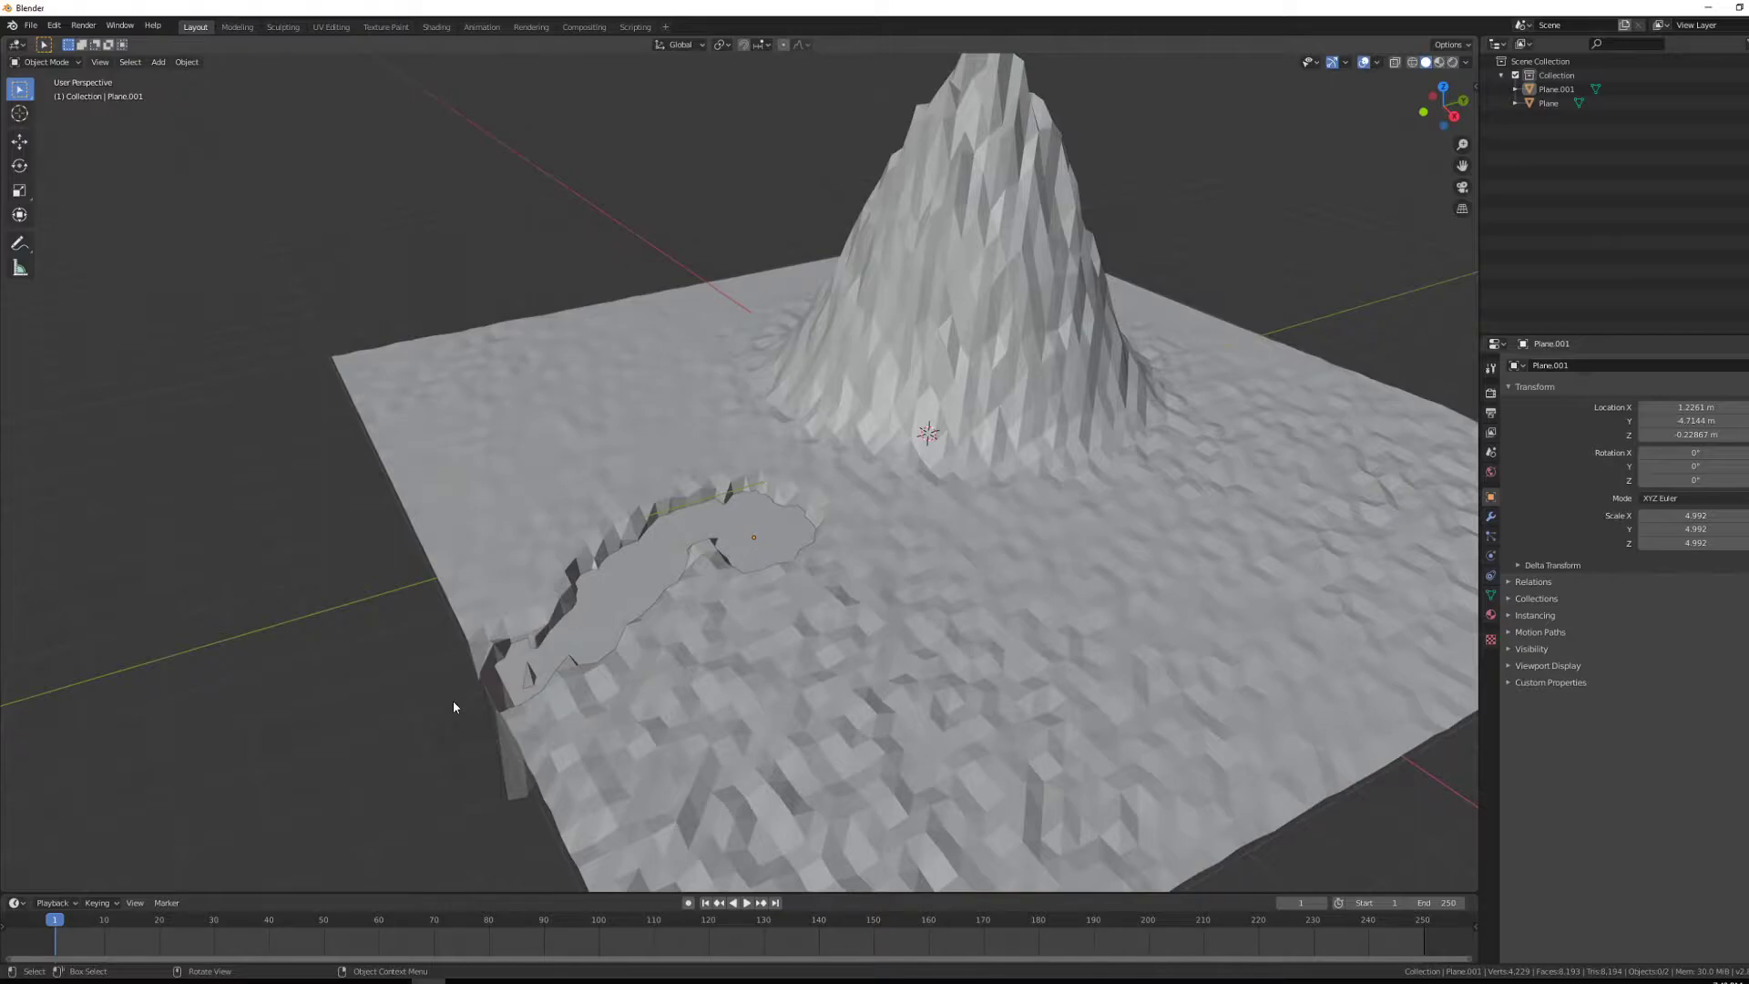
middle_drag(1182, 408, 917, 435)
scroll(917, 435, down, 2)
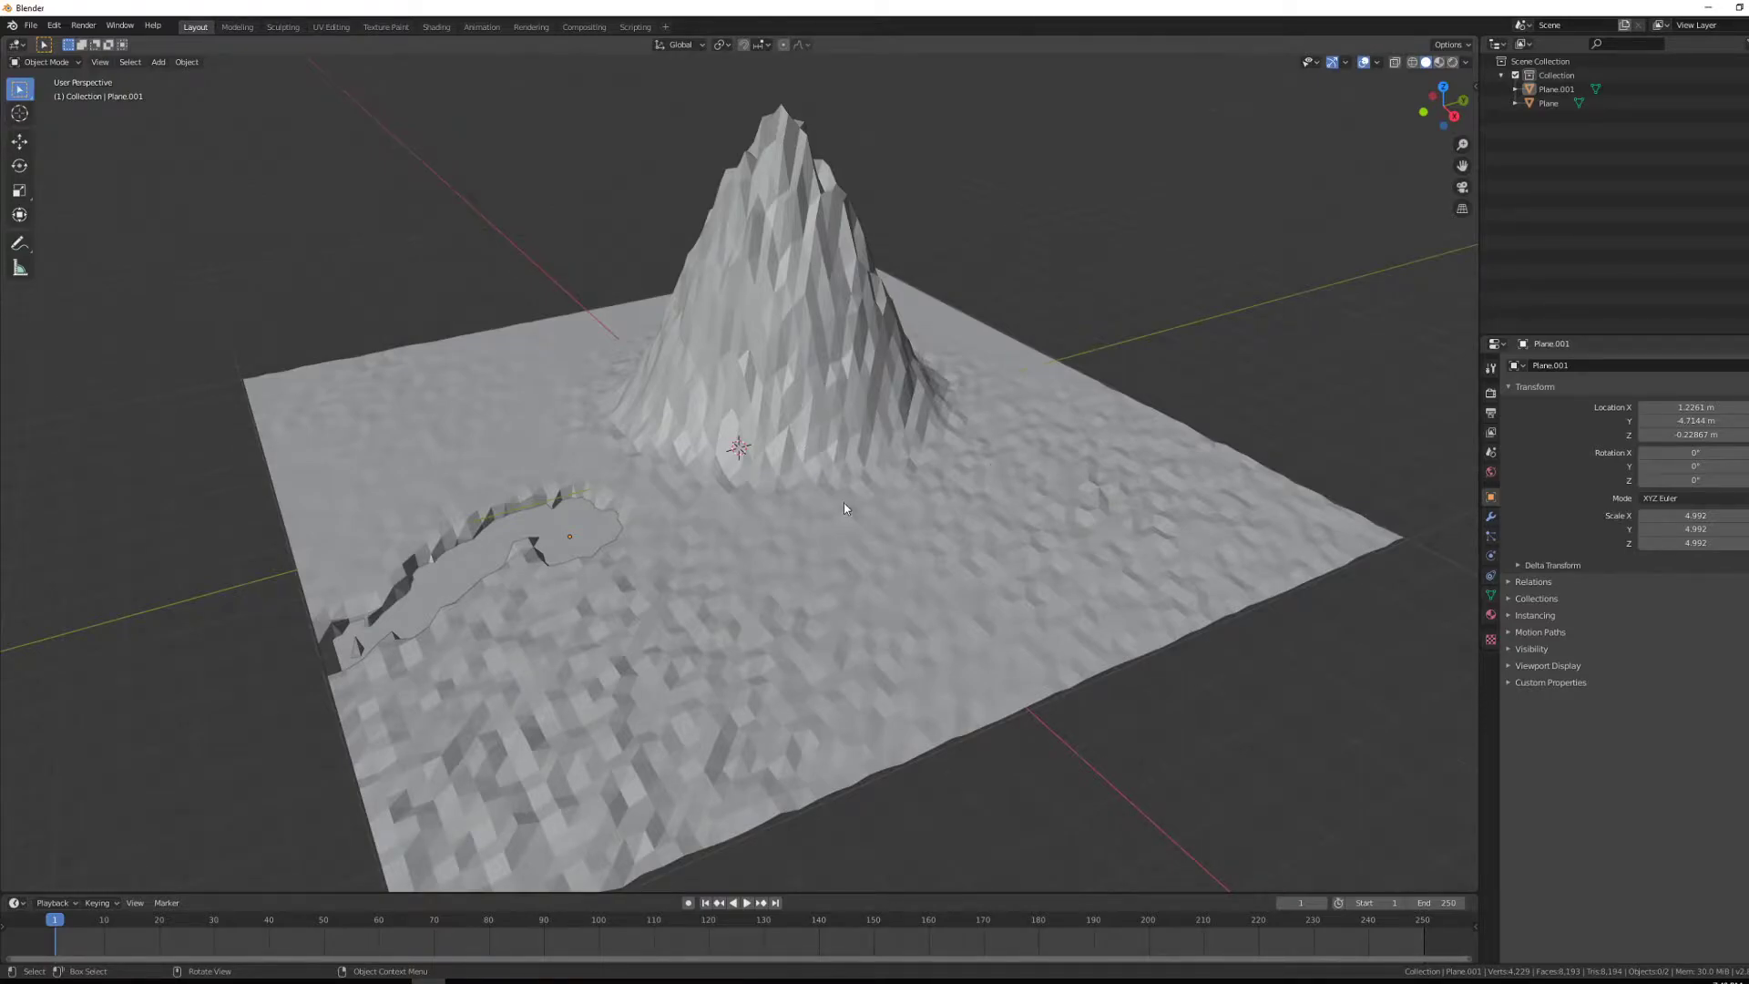
click(921, 424)
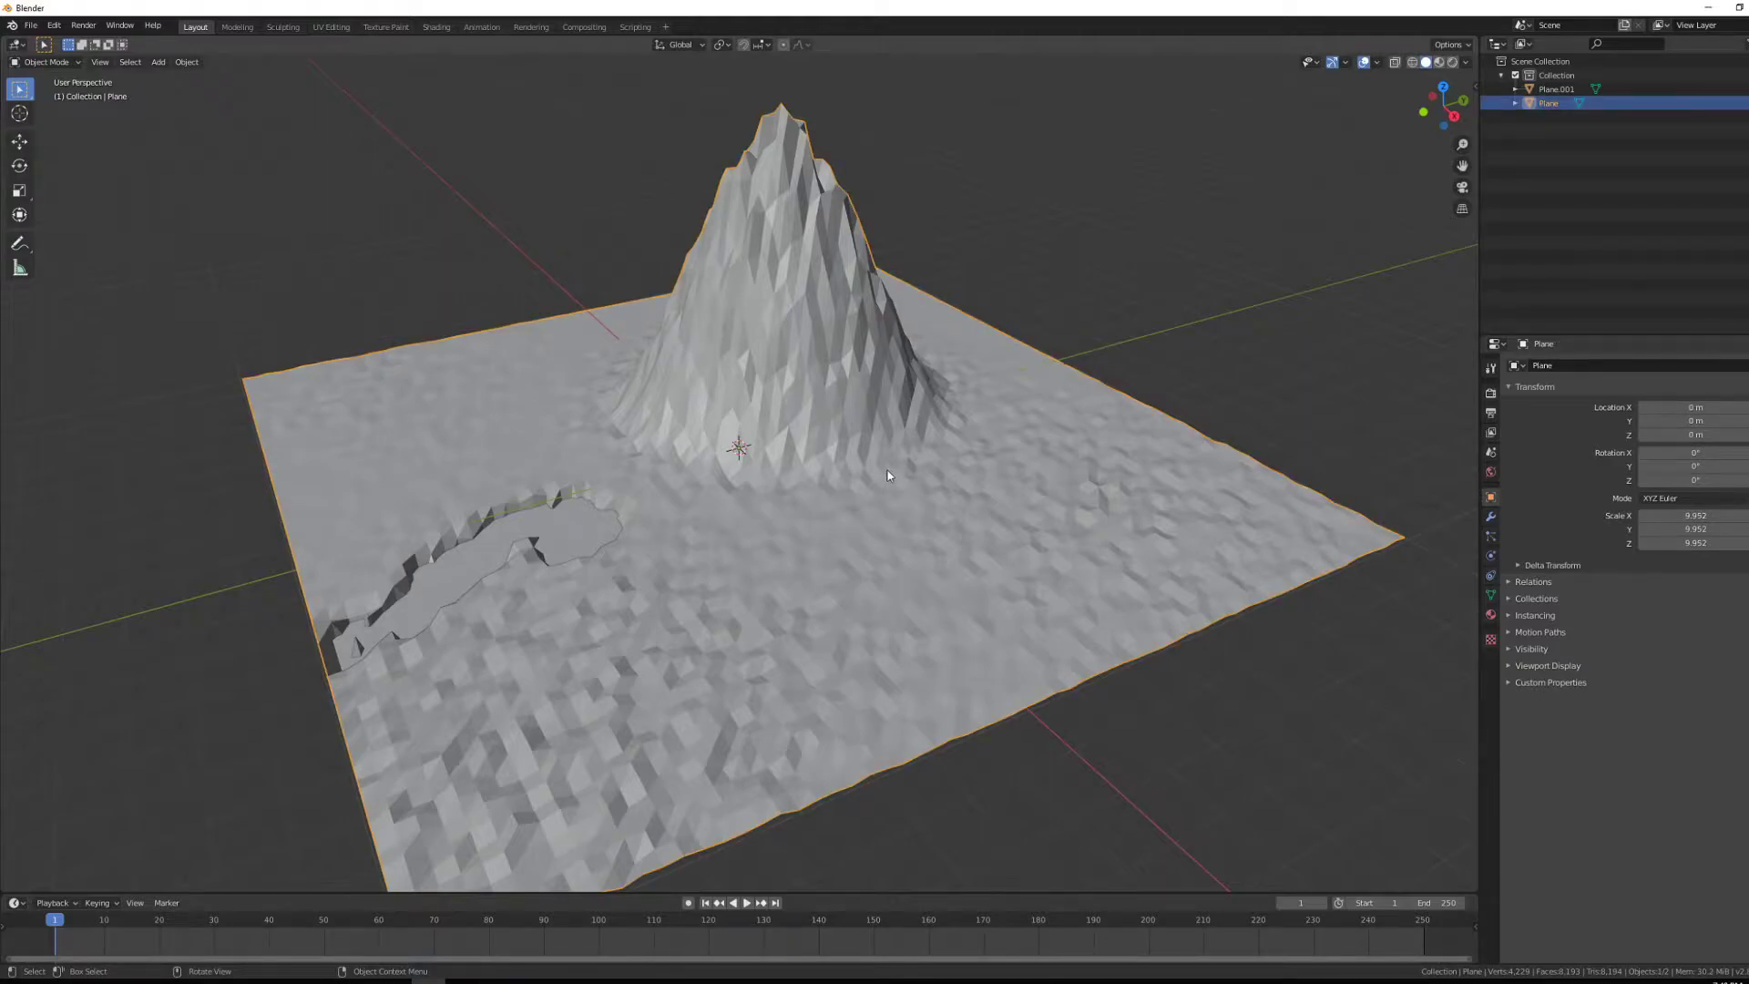
Create a new material for the mountain terrain and give it a green base color, about 0.386 in hue and 0.487 in value.
click(1491, 615)
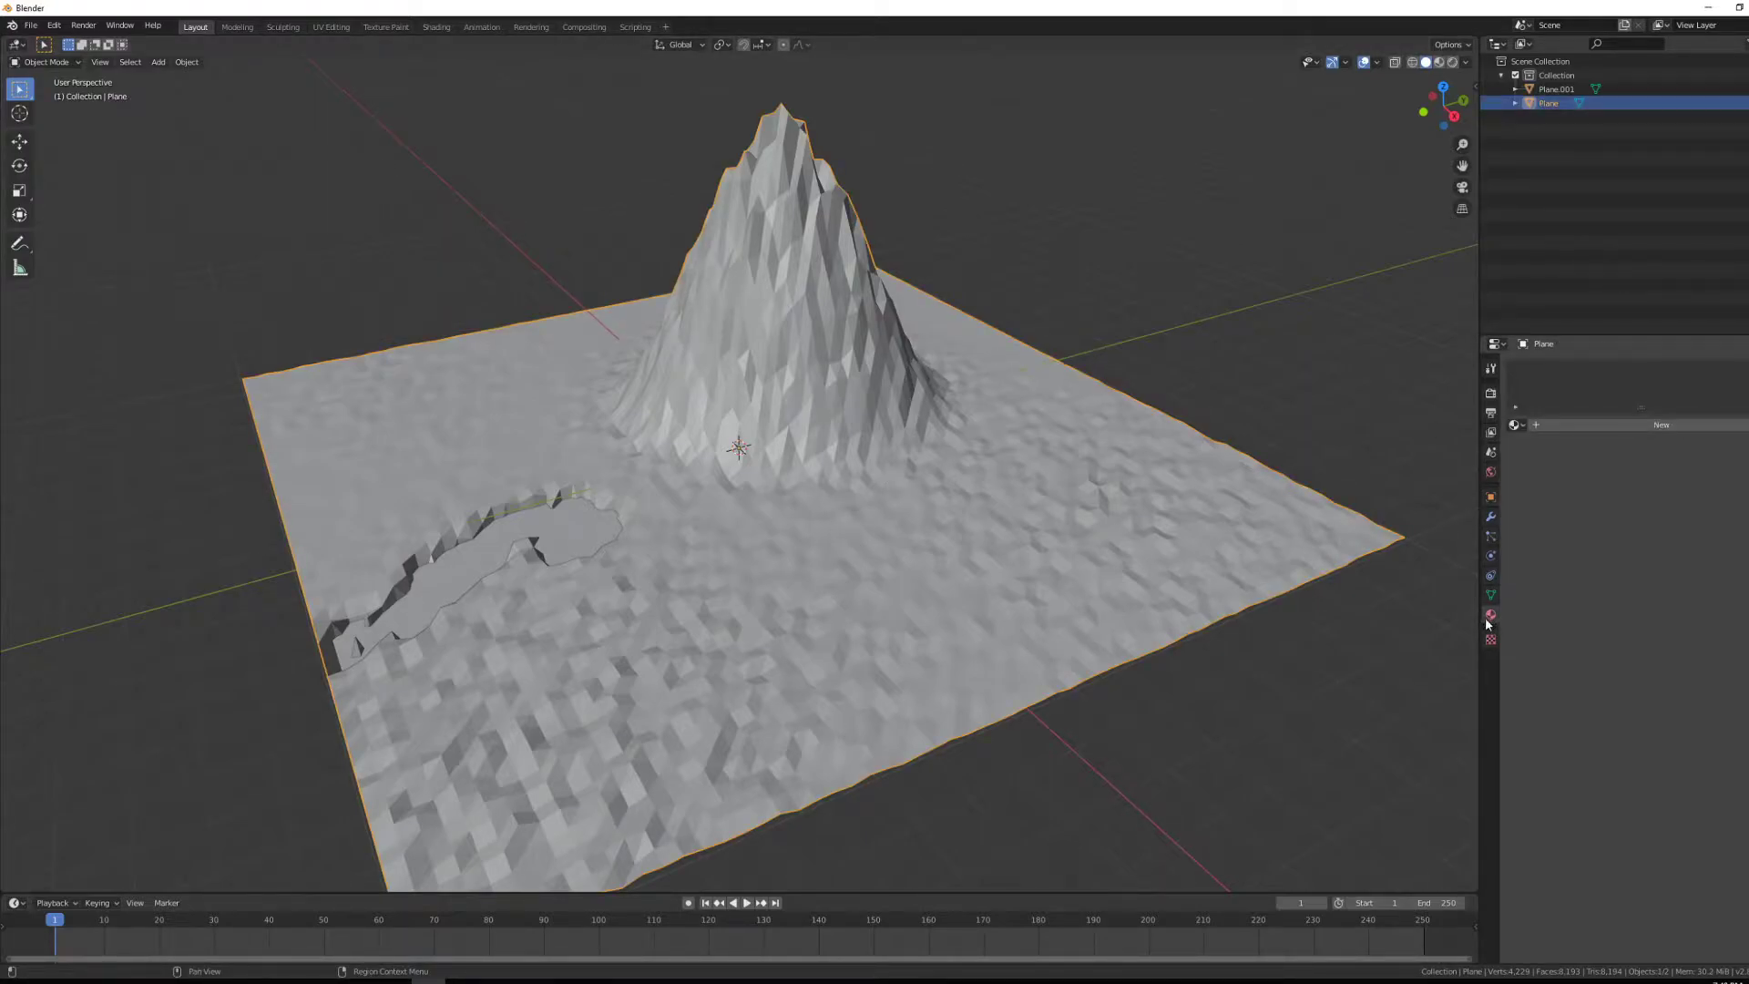
click(1599, 425)
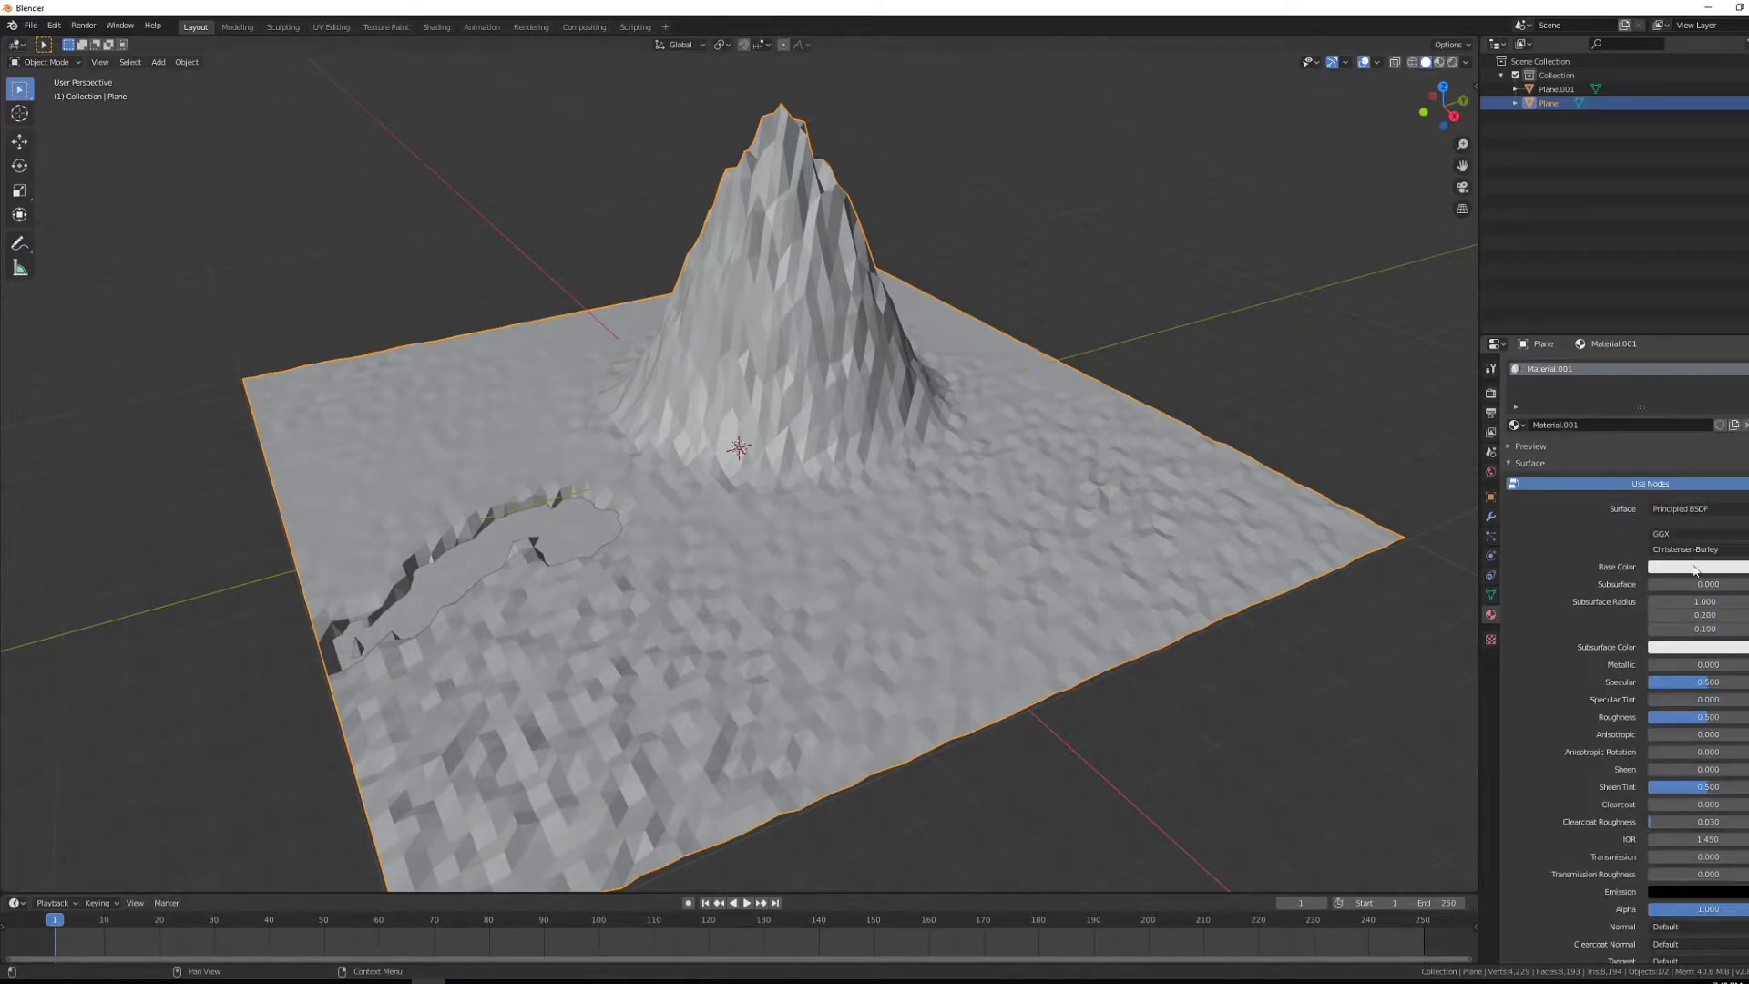
click(1694, 566)
click(1660, 381)
drag(1748, 375, 1748, 417)
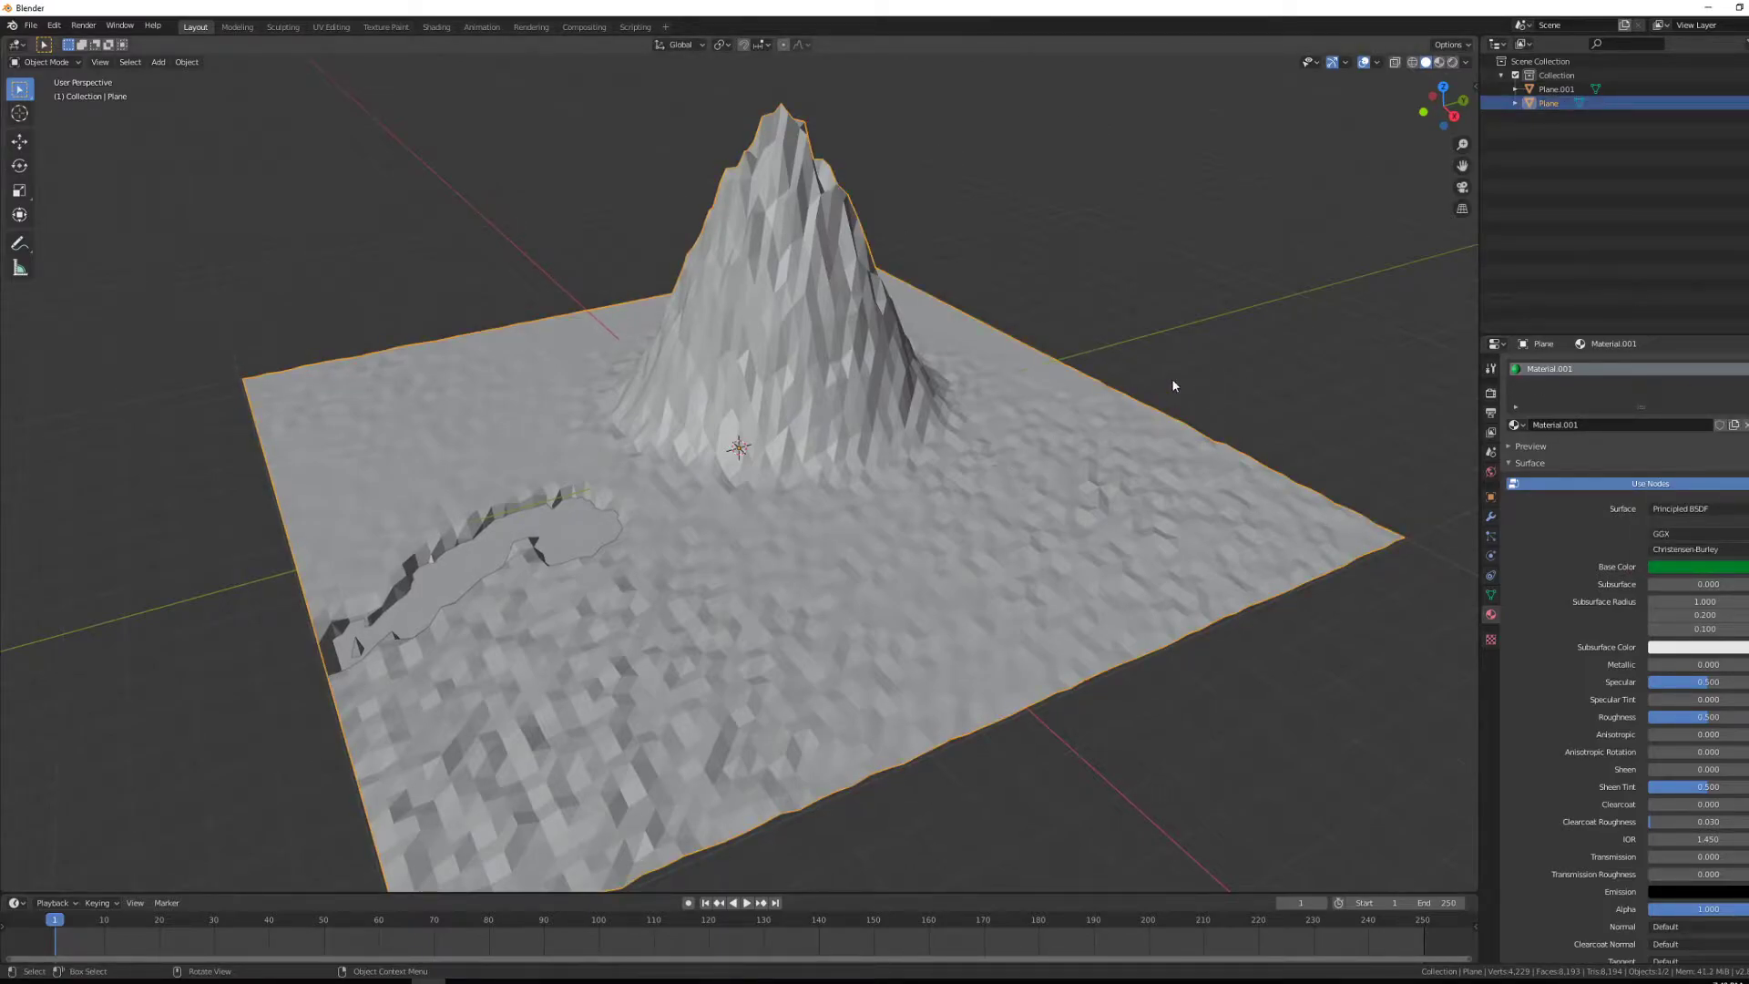
Switch the viewport shading to Material Preview.
key(z)
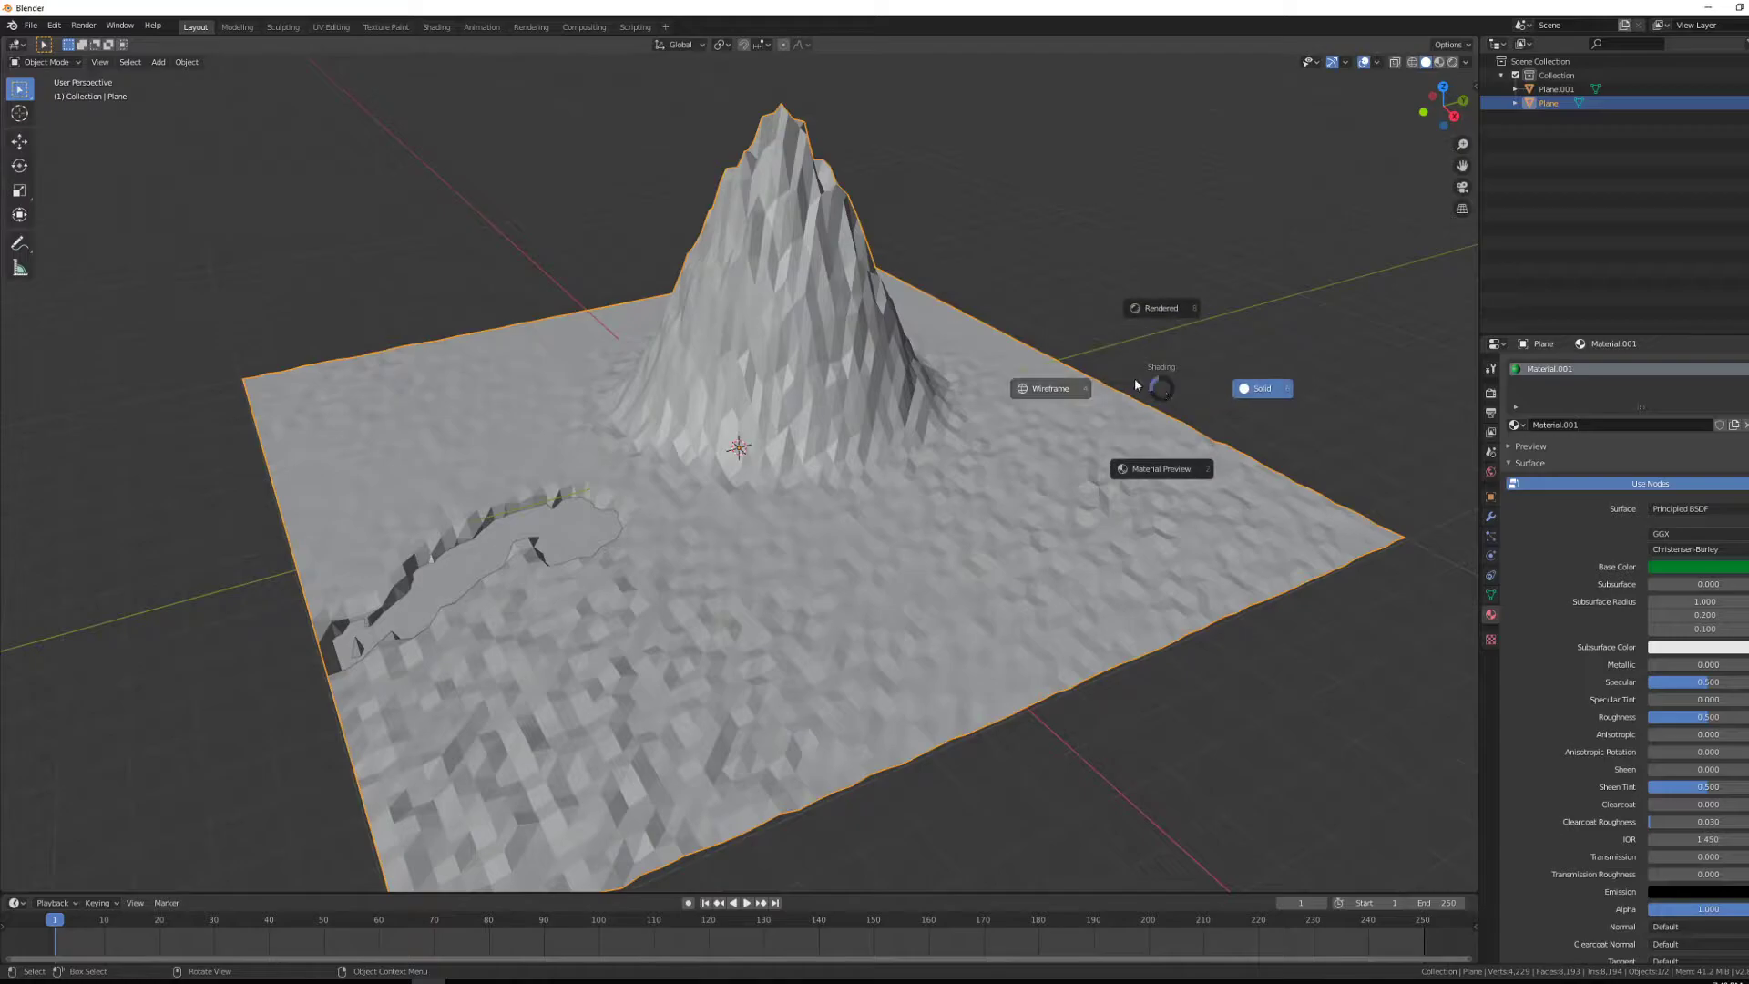
click(1175, 459)
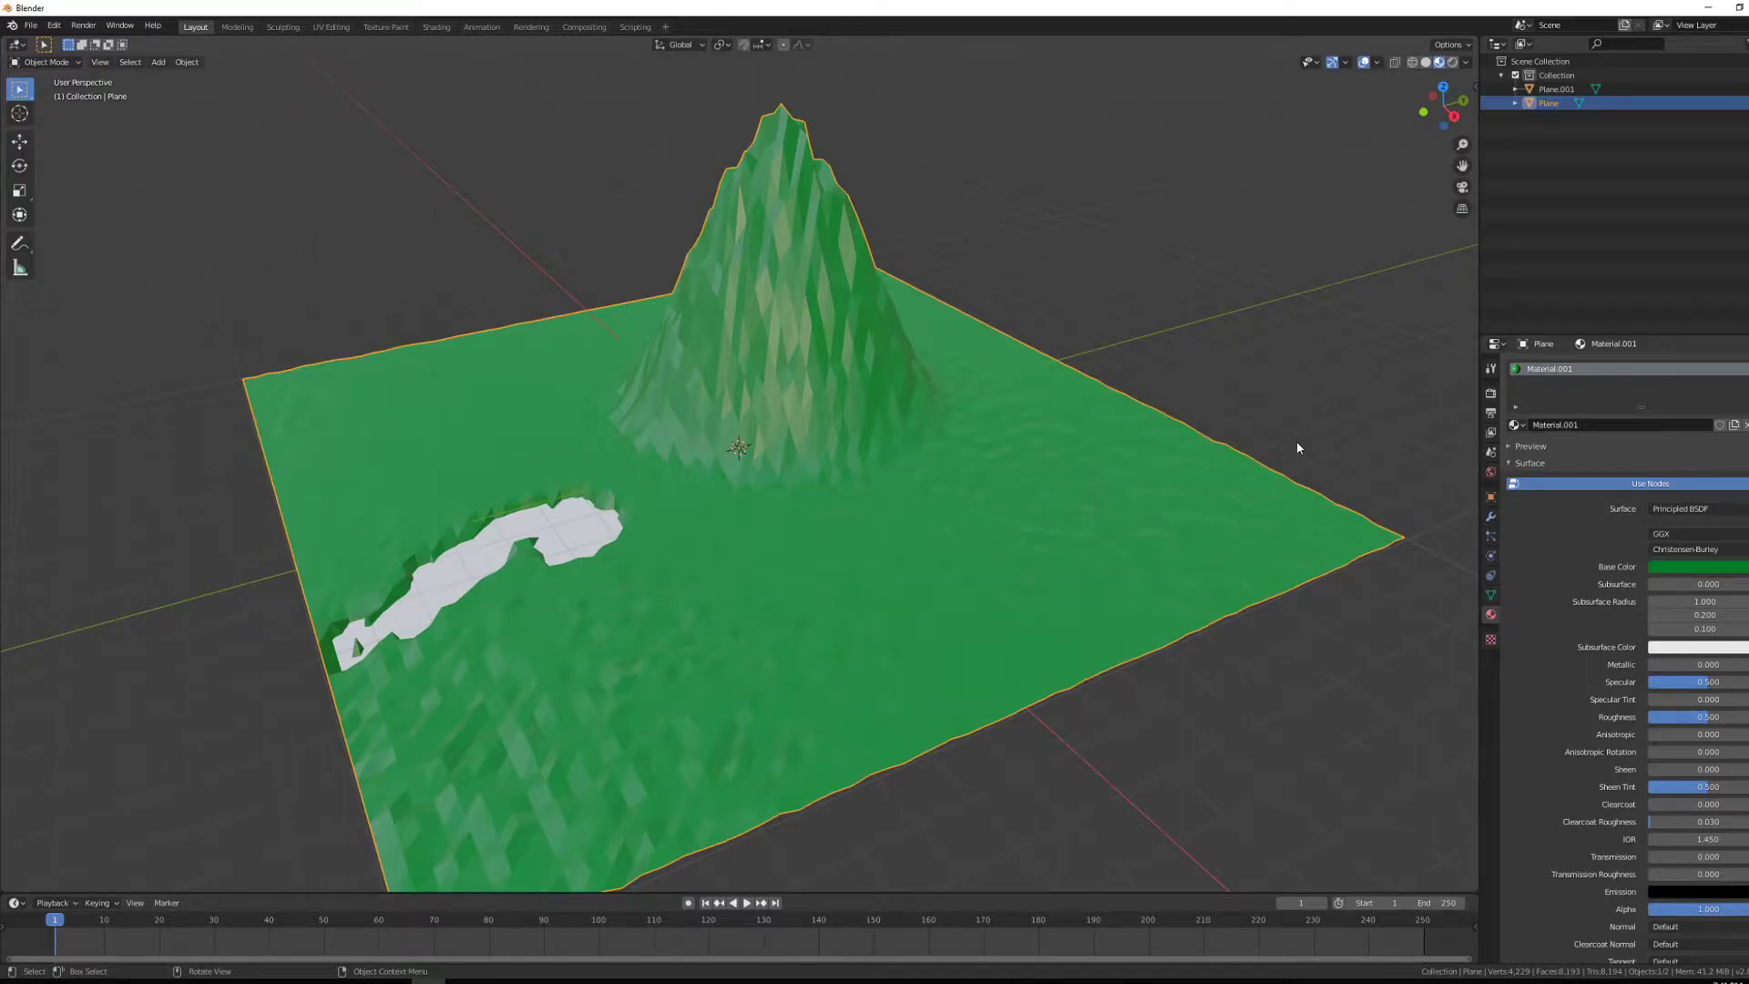
key(z)
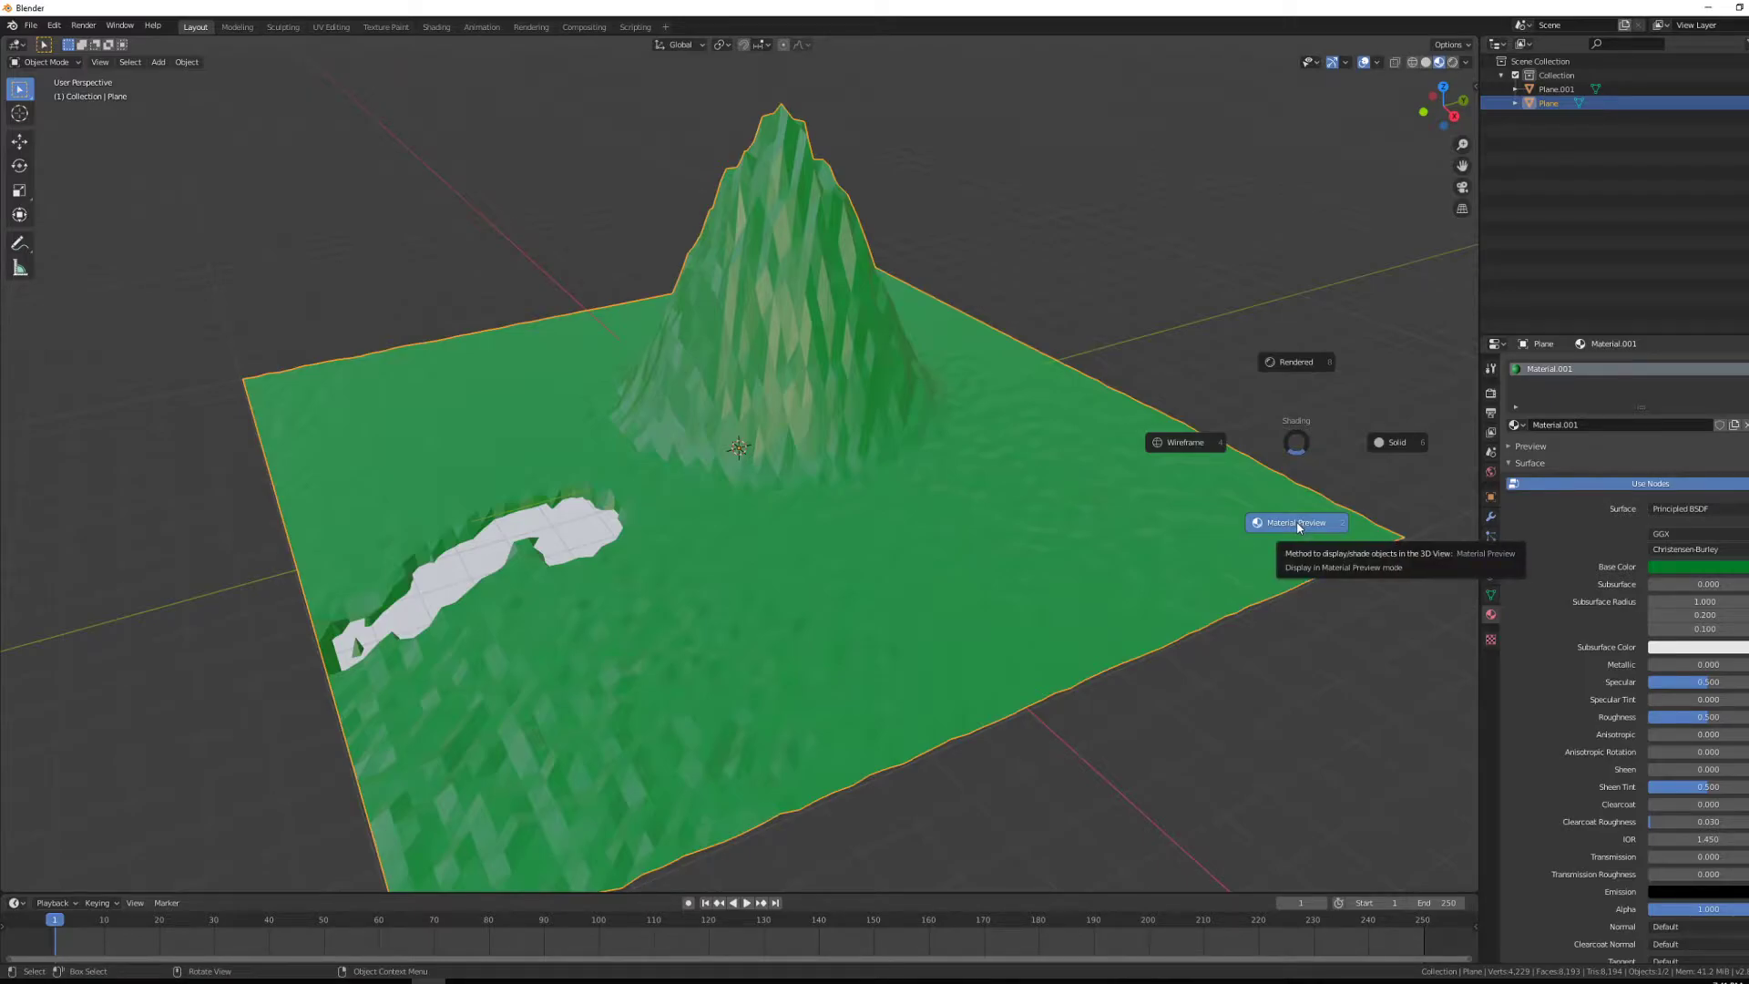
click(1297, 528)
Darken the terrain's green base color to a value of about 0.367 and deselect the terrain.
mouse_move(1239, 634)
middle_down()
mouse_move(1111, 598)
mouse_move(799, 609)
mouse_move(1100, 609)
mouse_move(1222, 560)
mouse_move(1233, 630)
mouse_move(1300, 598)
middle_up()
click(1698, 568)
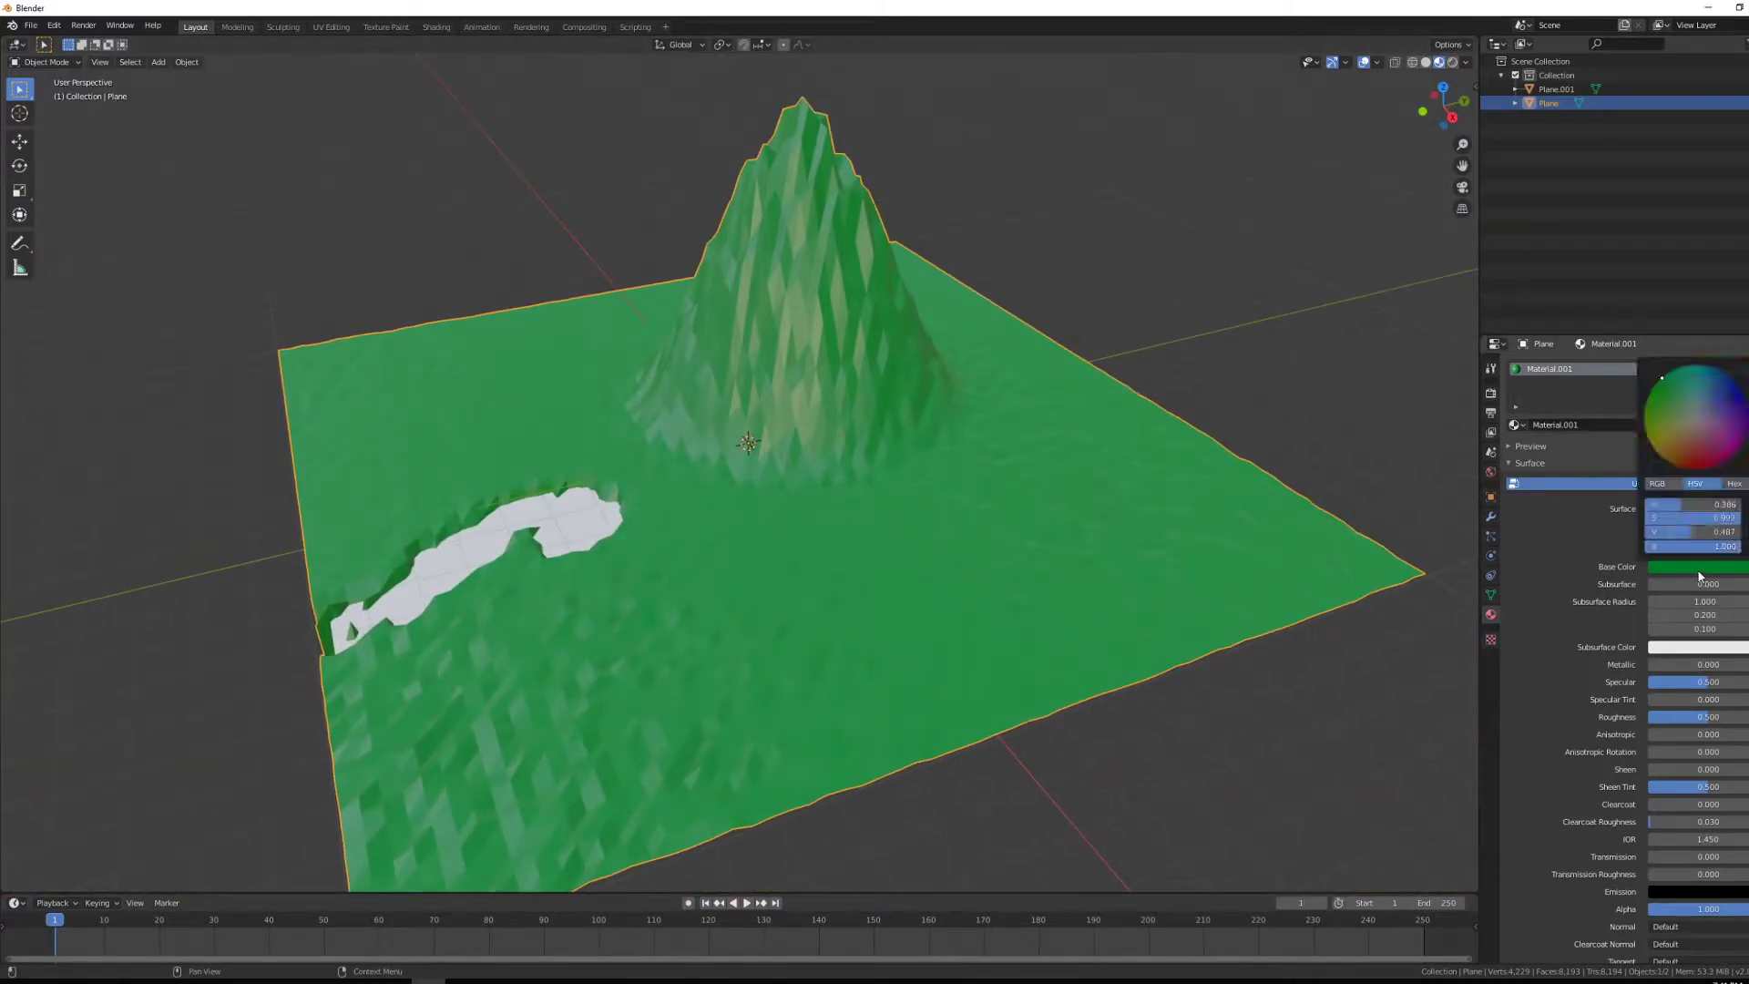
drag(1748, 418, 1747, 430)
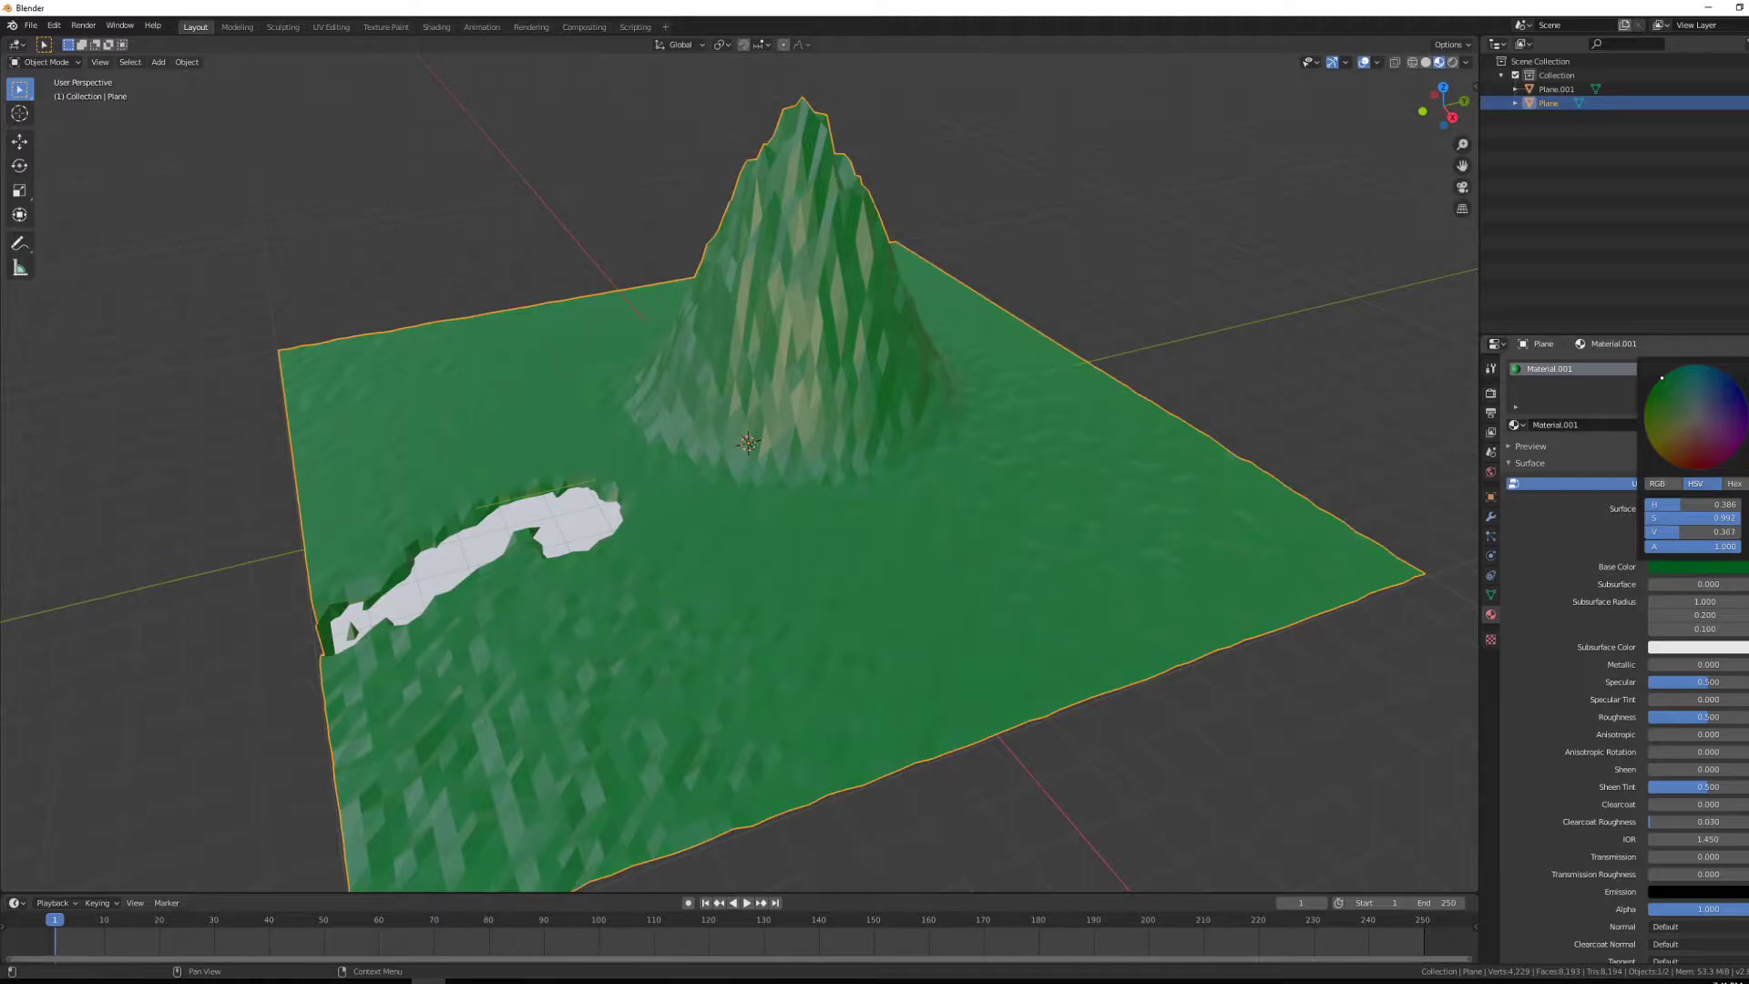
click(1251, 401)
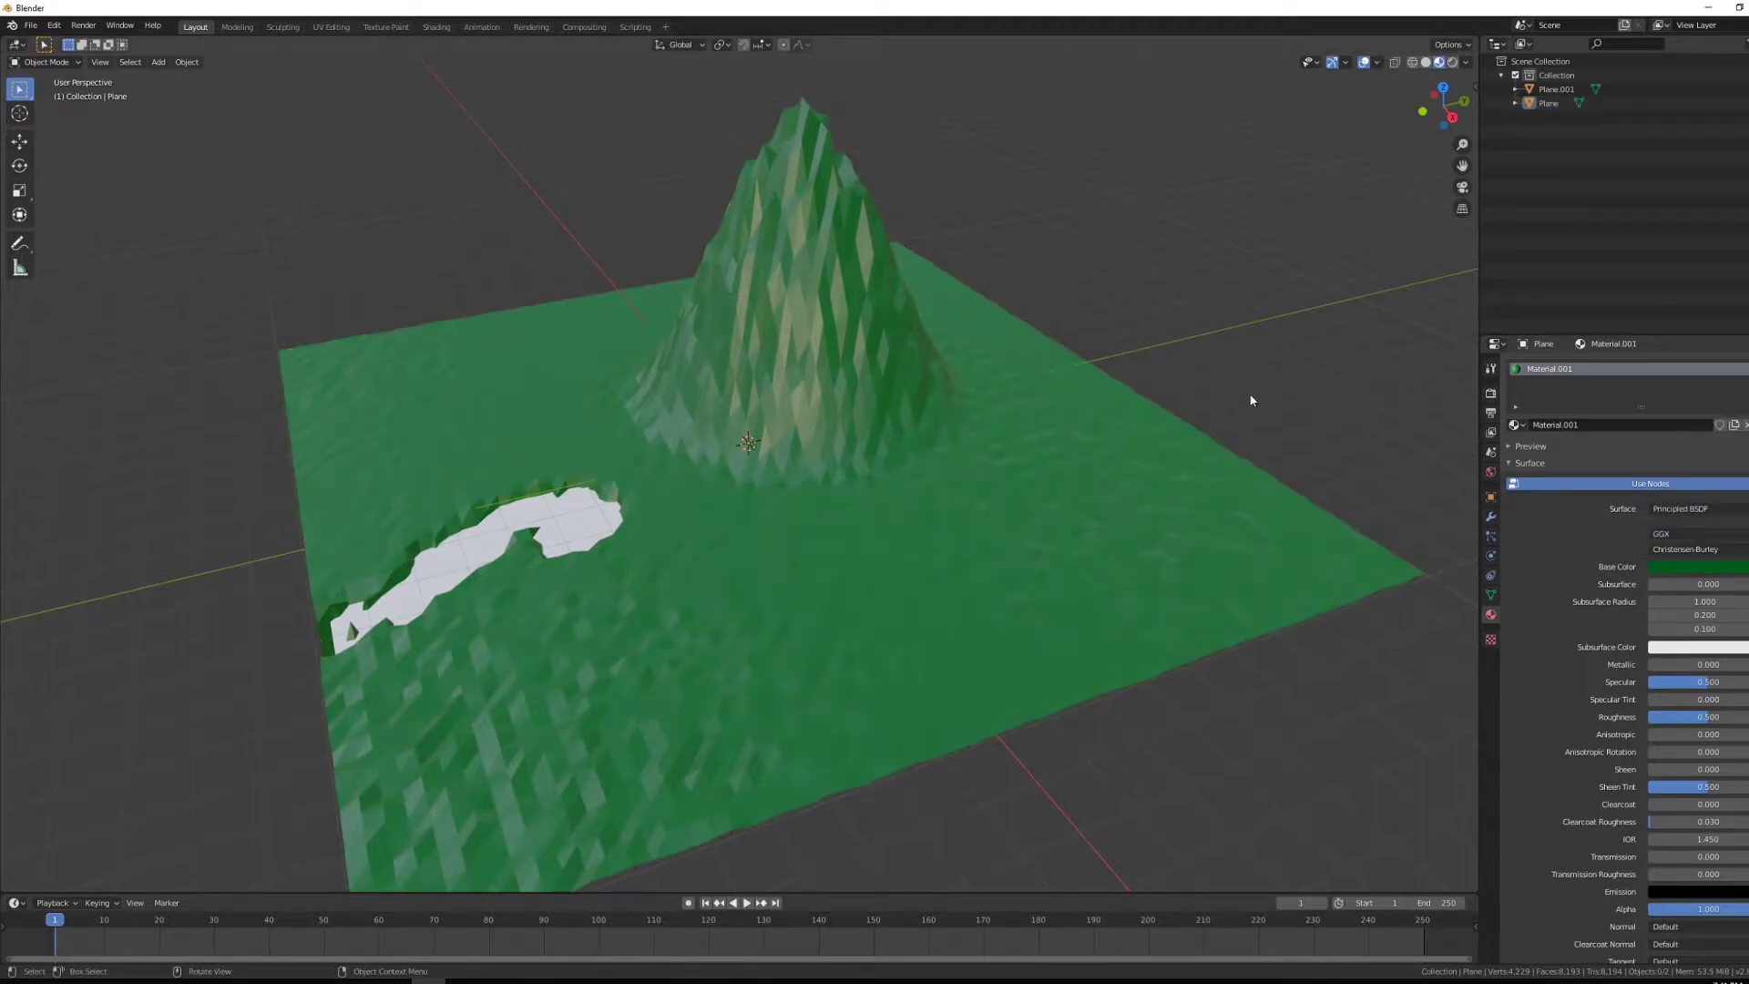
Give the water plane in the channel a new material with a saturated blue base color, and deselect it.
click(568, 523)
click(1591, 424)
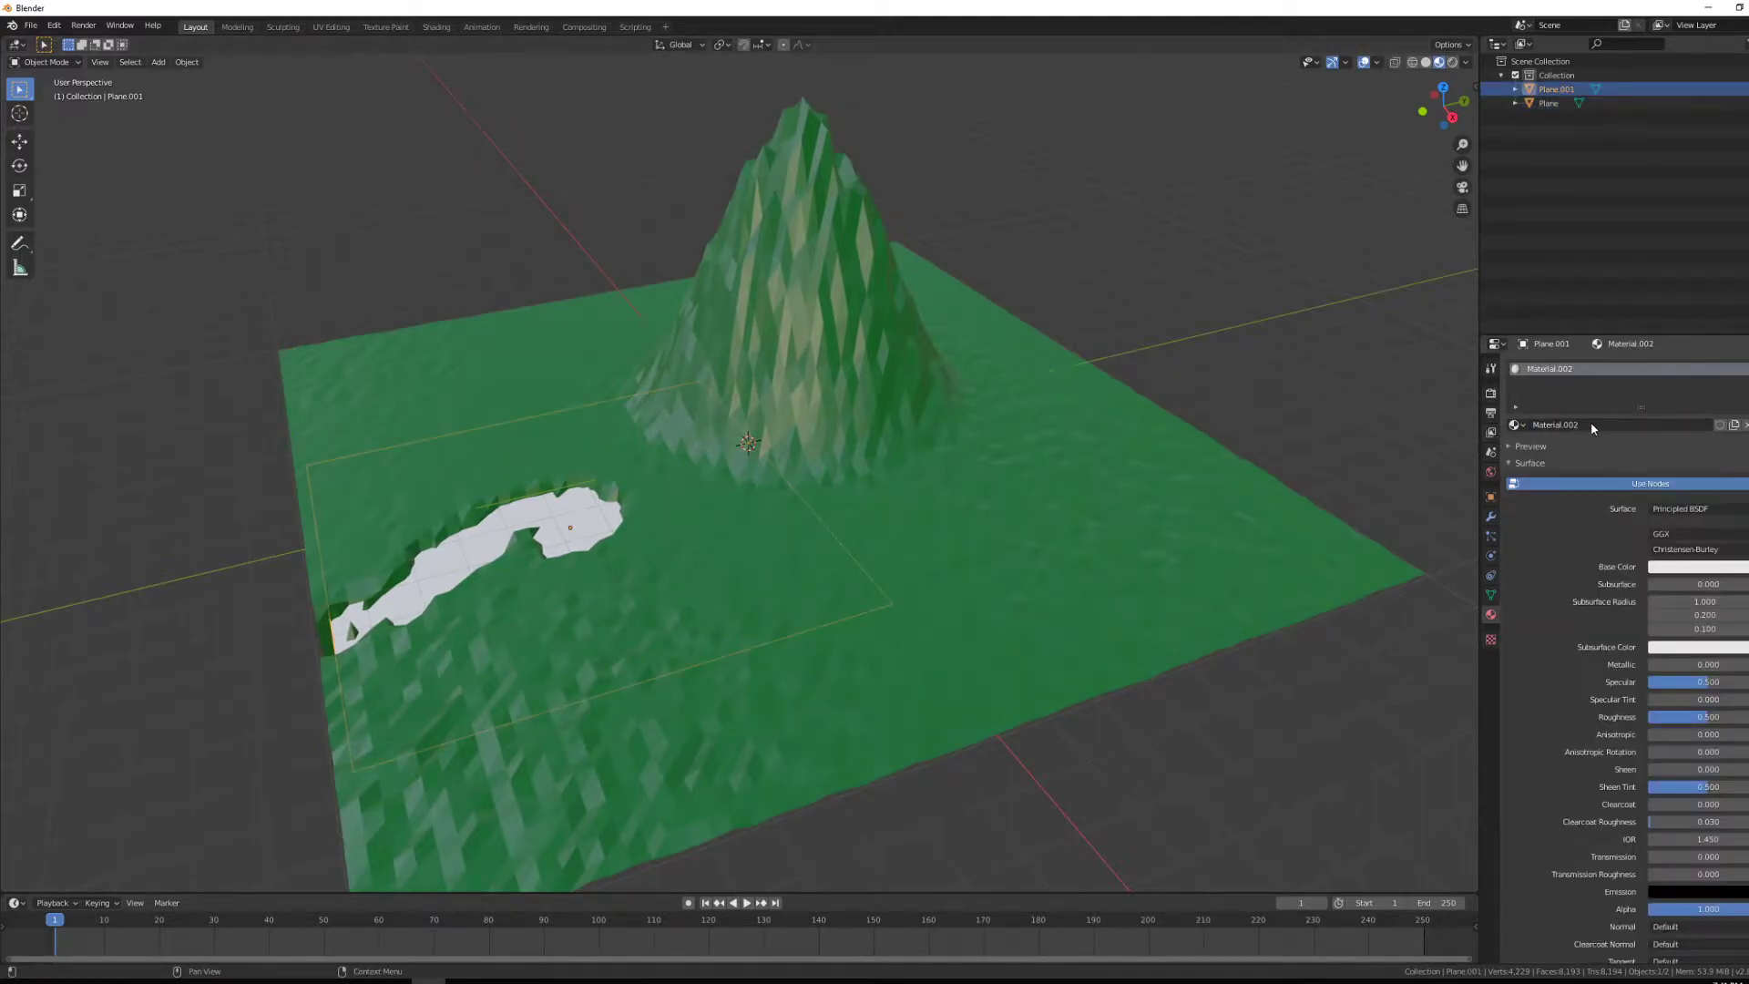
click(1682, 568)
click(1739, 392)
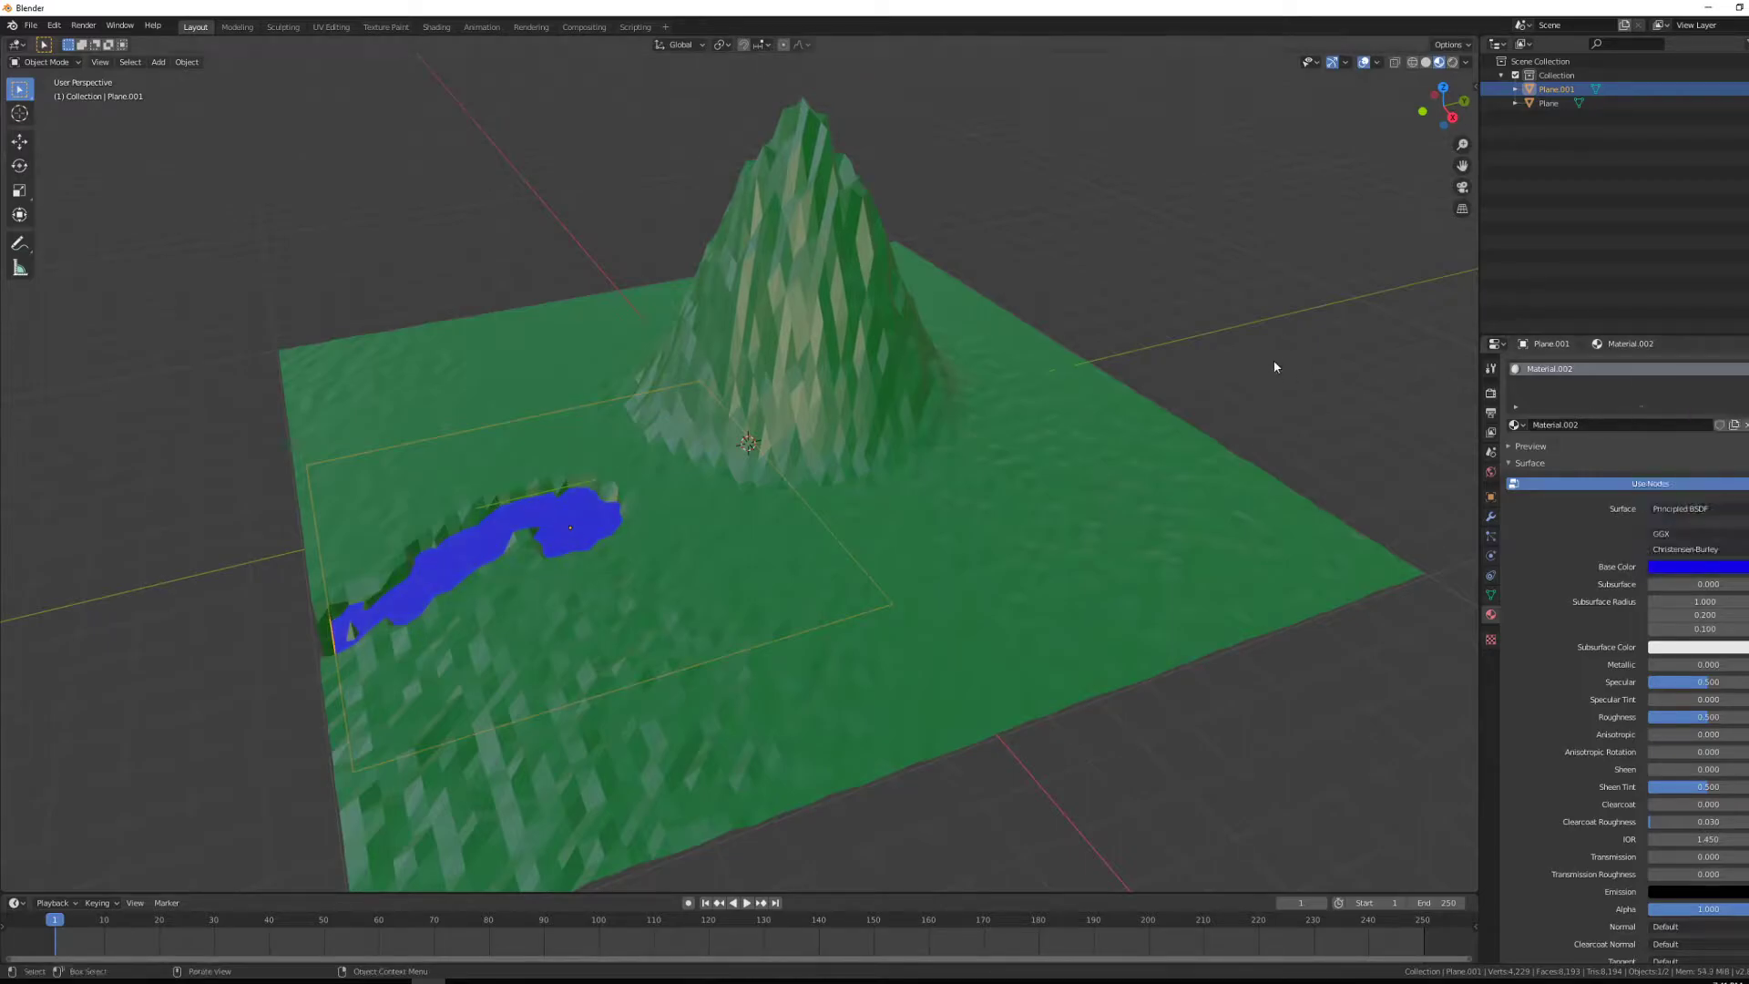
click(1278, 368)
Select the mountain terrain, enter Edit Mode and look at it from the front view.
middle_drag(1274, 429, 627, 432)
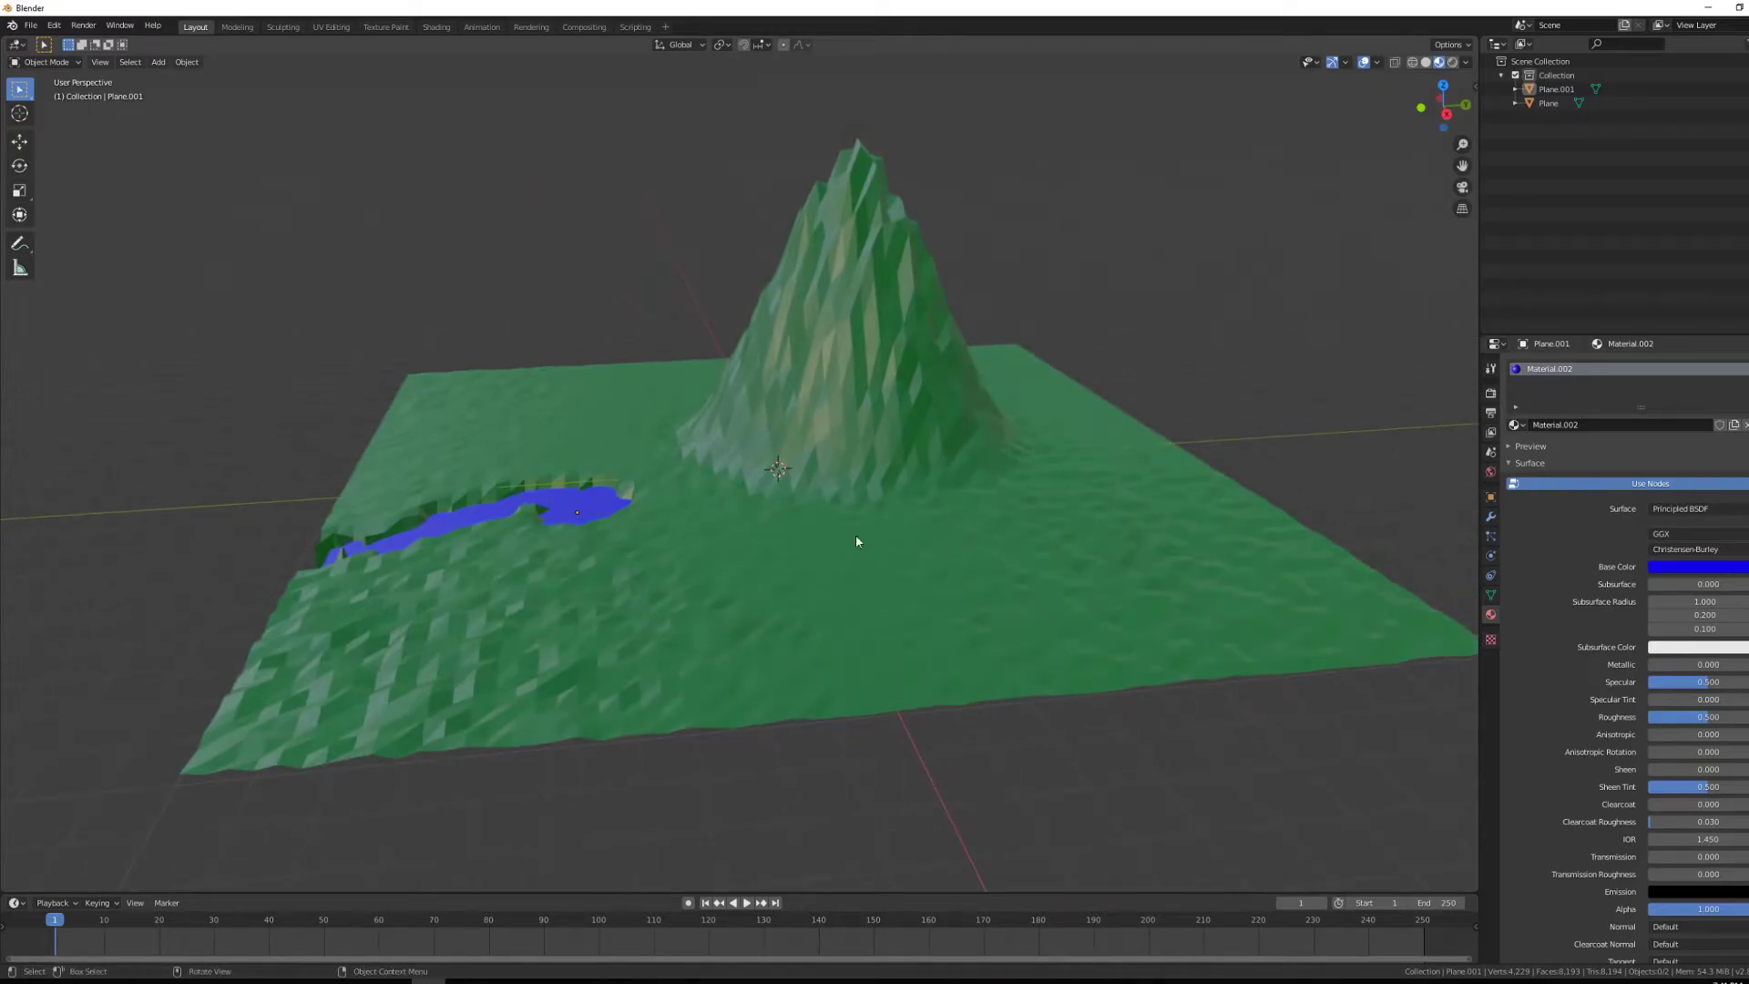
click(971, 641)
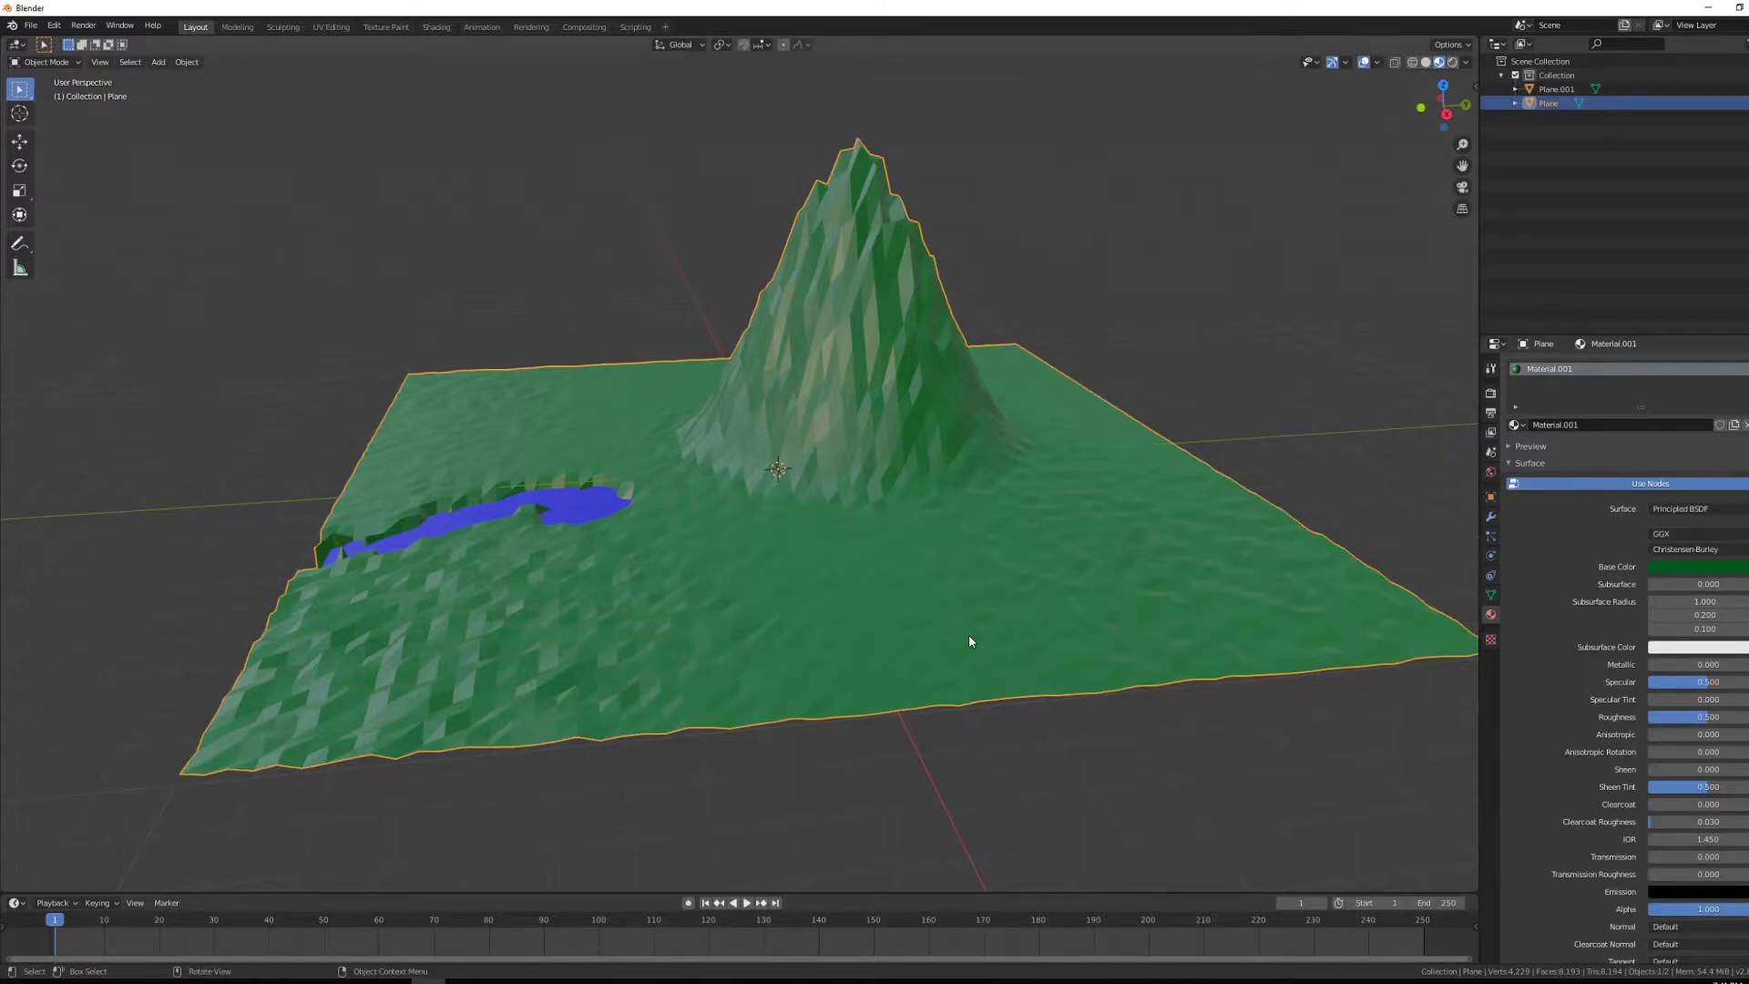
key(Tab)
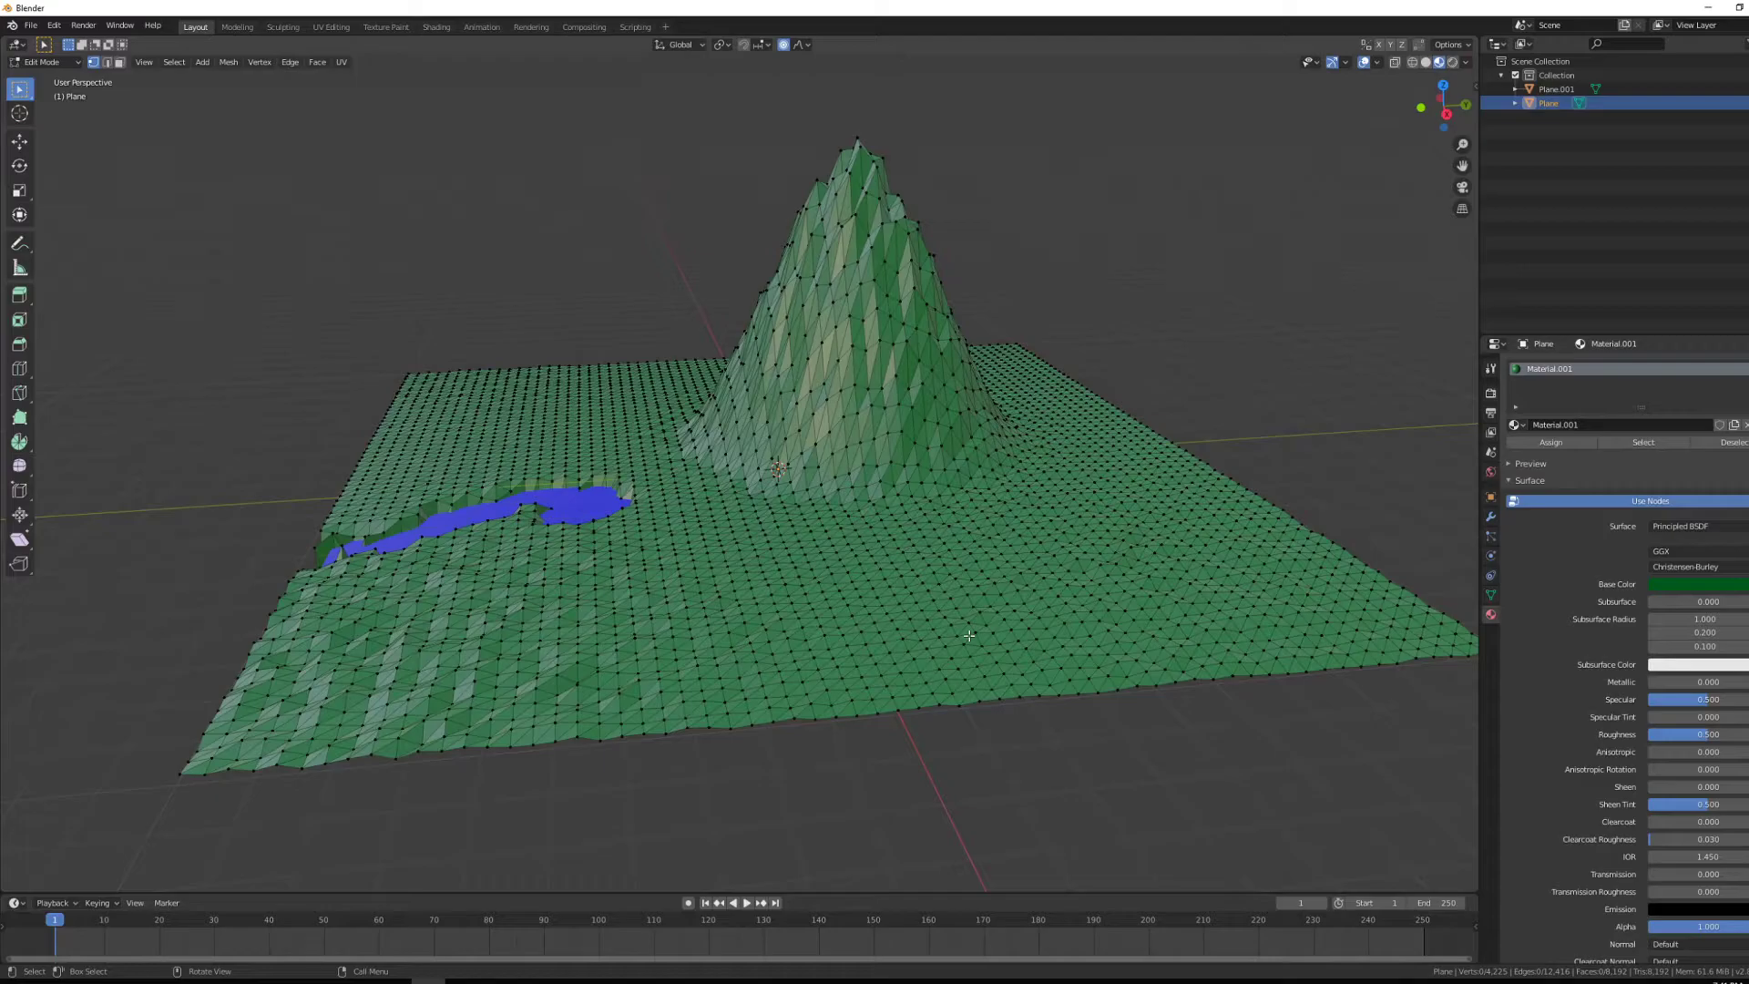
key(KP_1)
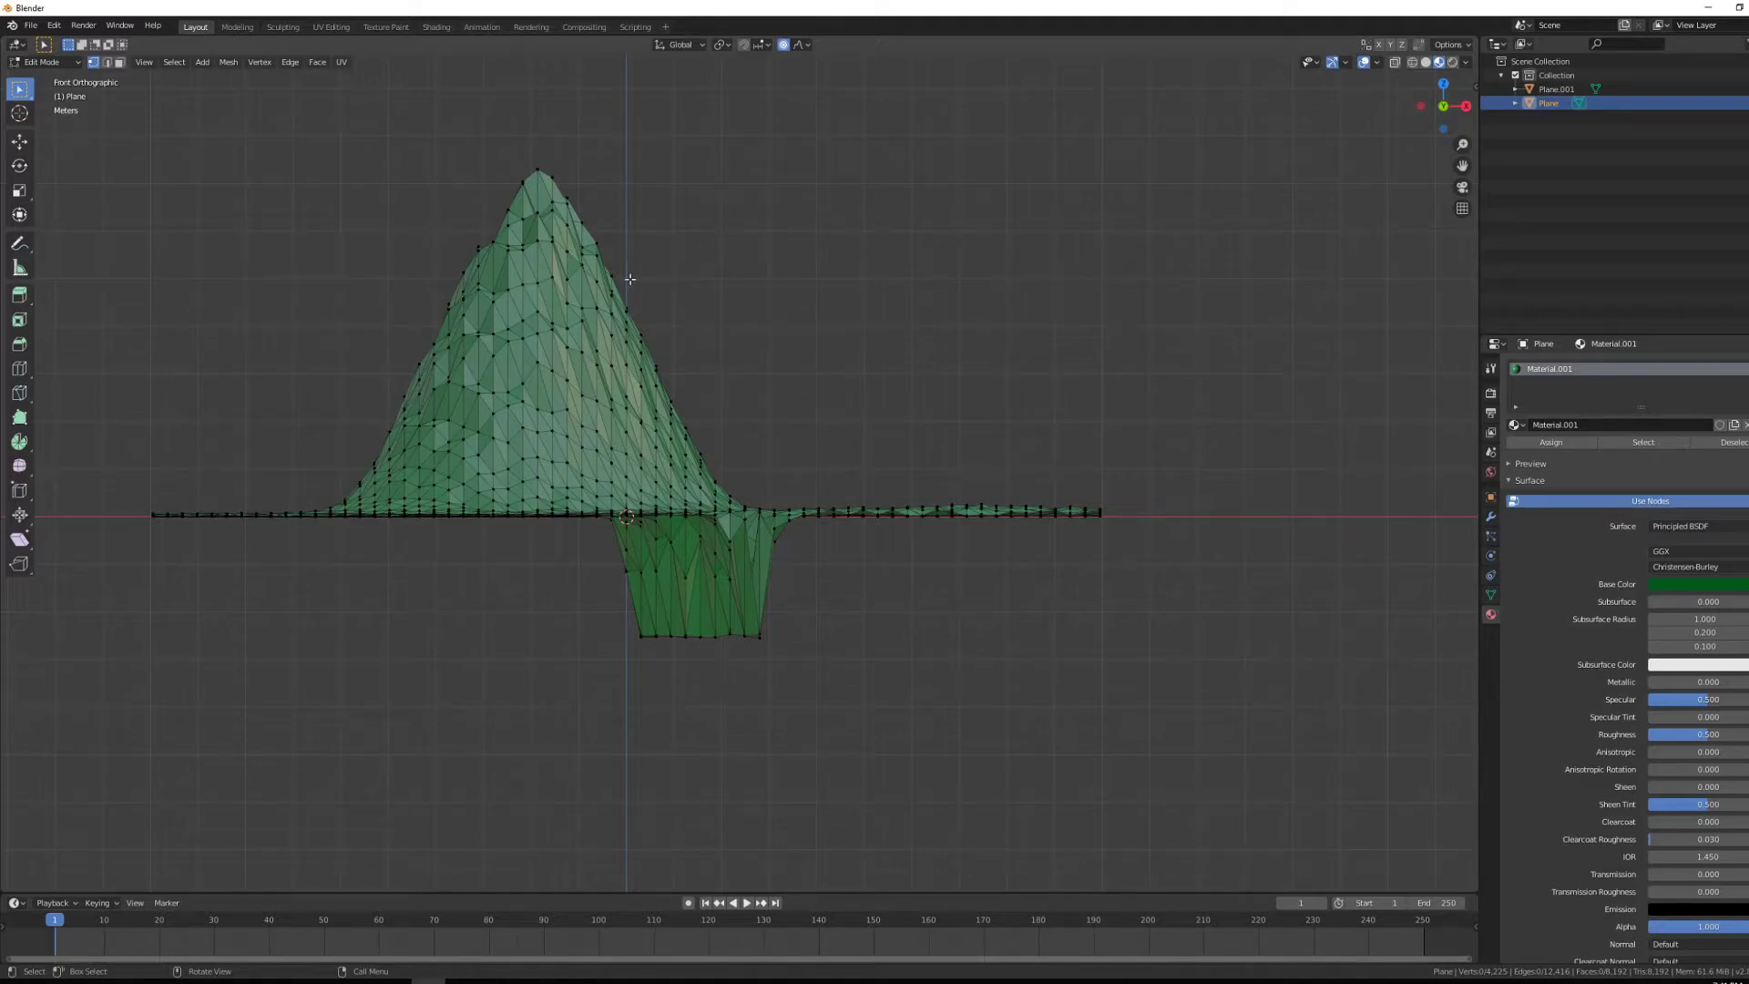
Try to box-select the mountain's vertices above ground level in Material Preview shading, and clear the selection.
key(b)
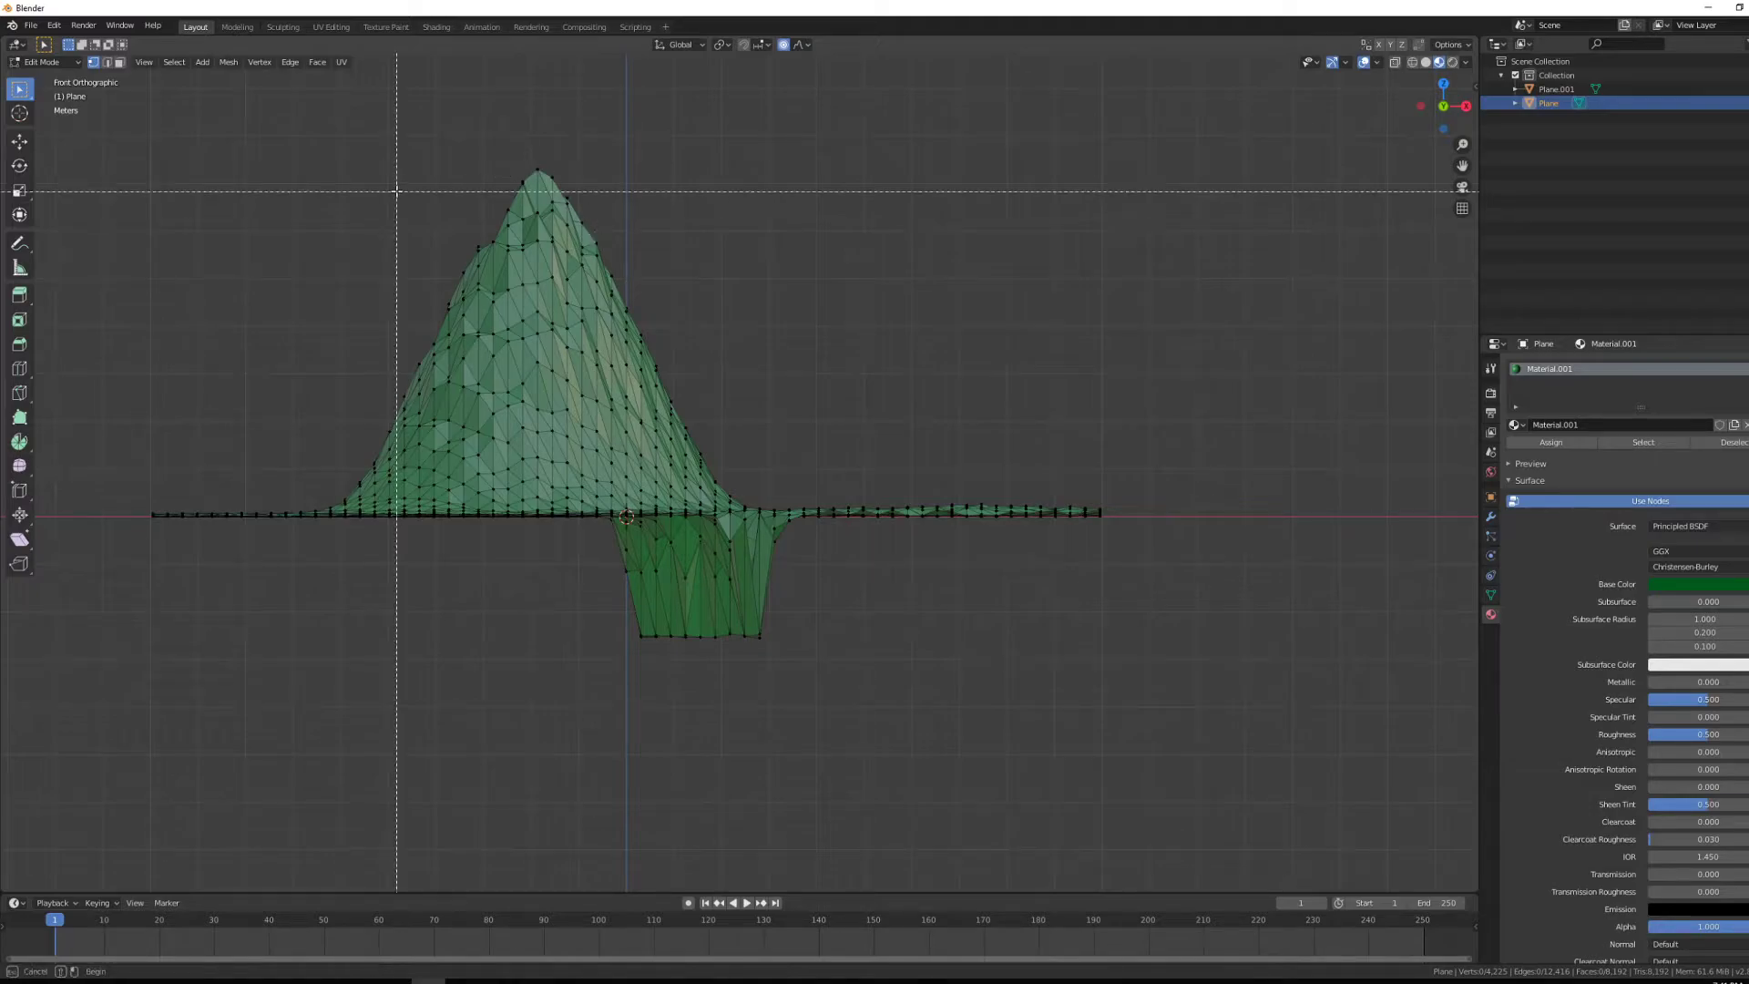
drag(245, 127, 856, 498)
click(861, 508)
drag(274, 123, 819, 508)
middle_drag(1036, 400, 983, 436)
key(alt+a)
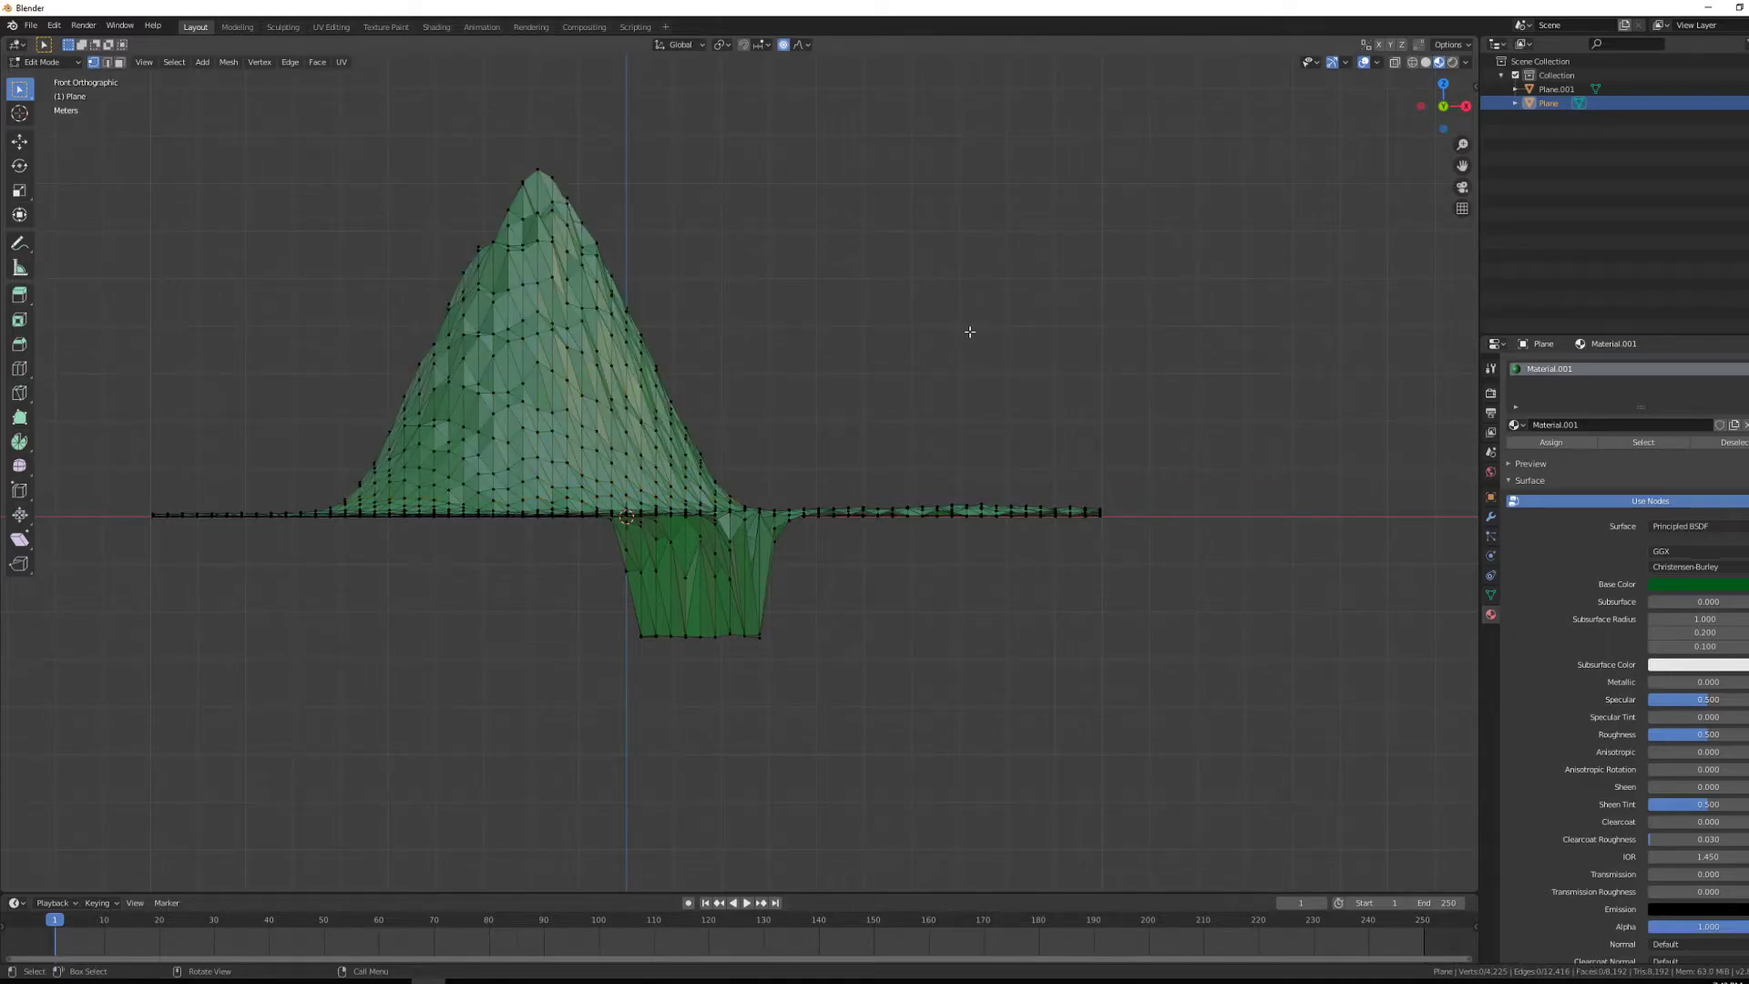
In wireframe shading and face select mode, box-select all mountain faces above the ground plane.
key(z)
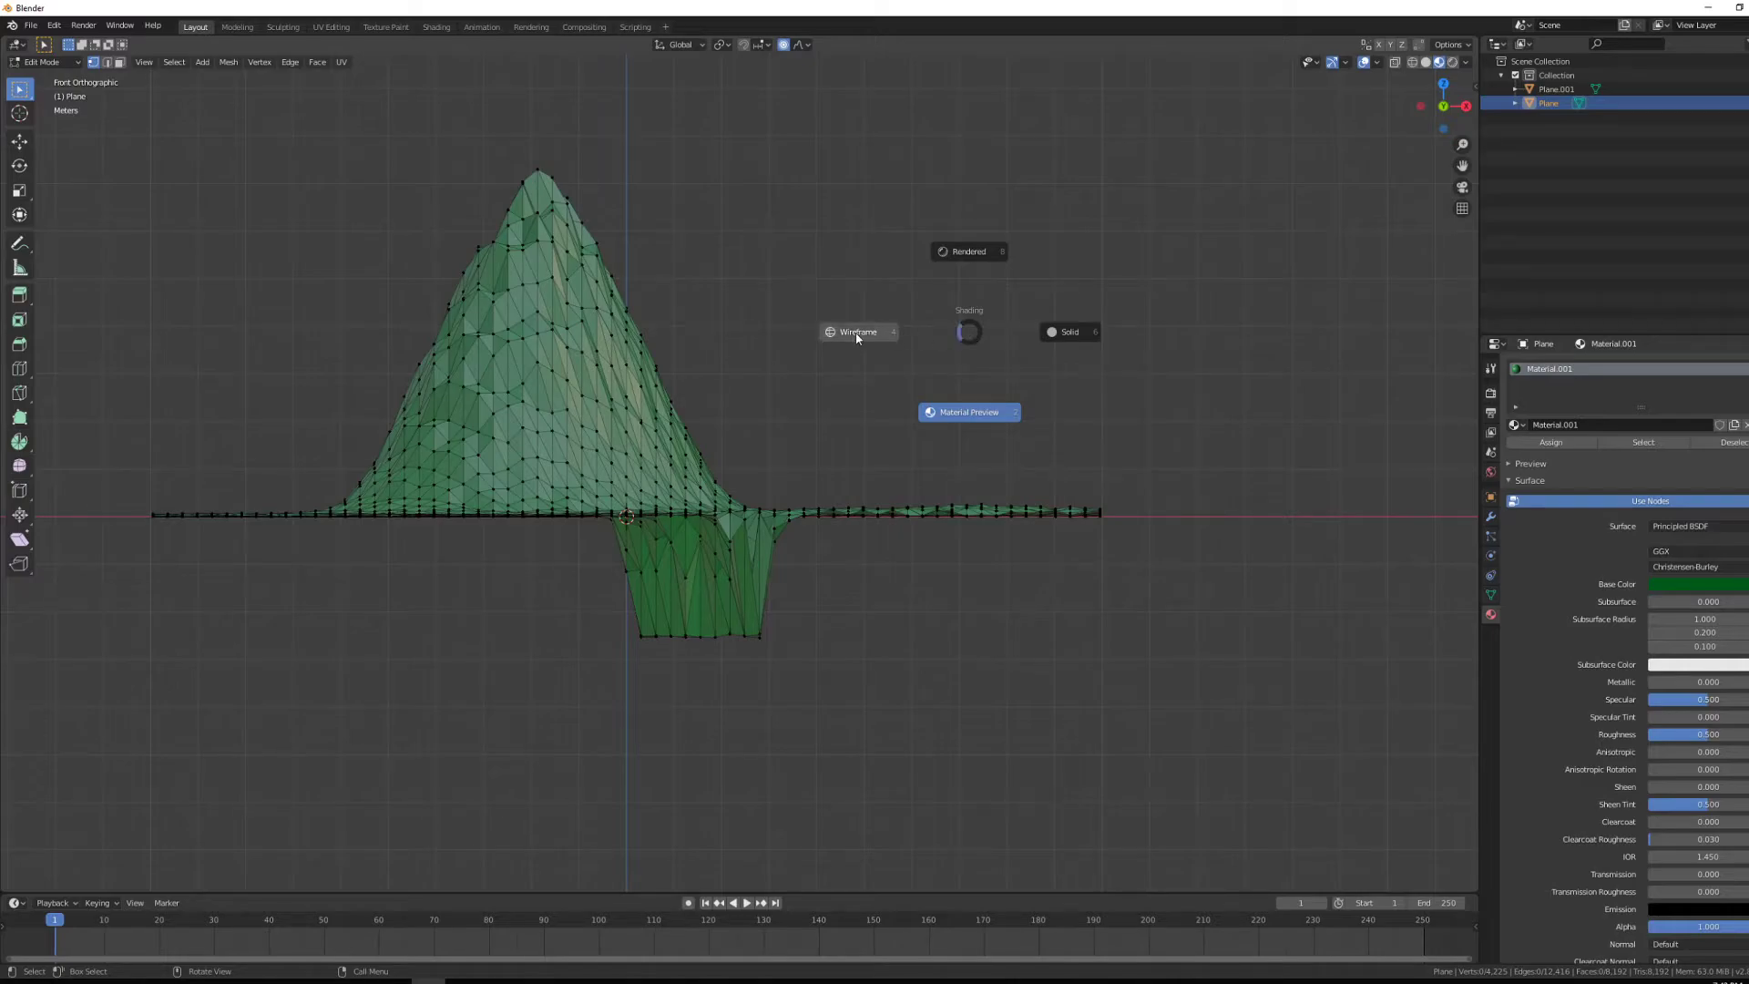
click(964, 334)
click(119, 62)
key(b)
drag(252, 122, 881, 507)
mouse_move(1005, 374)
middle_down()
mouse_move(744, 368)
mouse_move(1028, 376)
middle_up()
Add a second material slot to the terrain with a new grey material and assign it to the selected mountain faces.
scroll(1029, 376, up, 1)
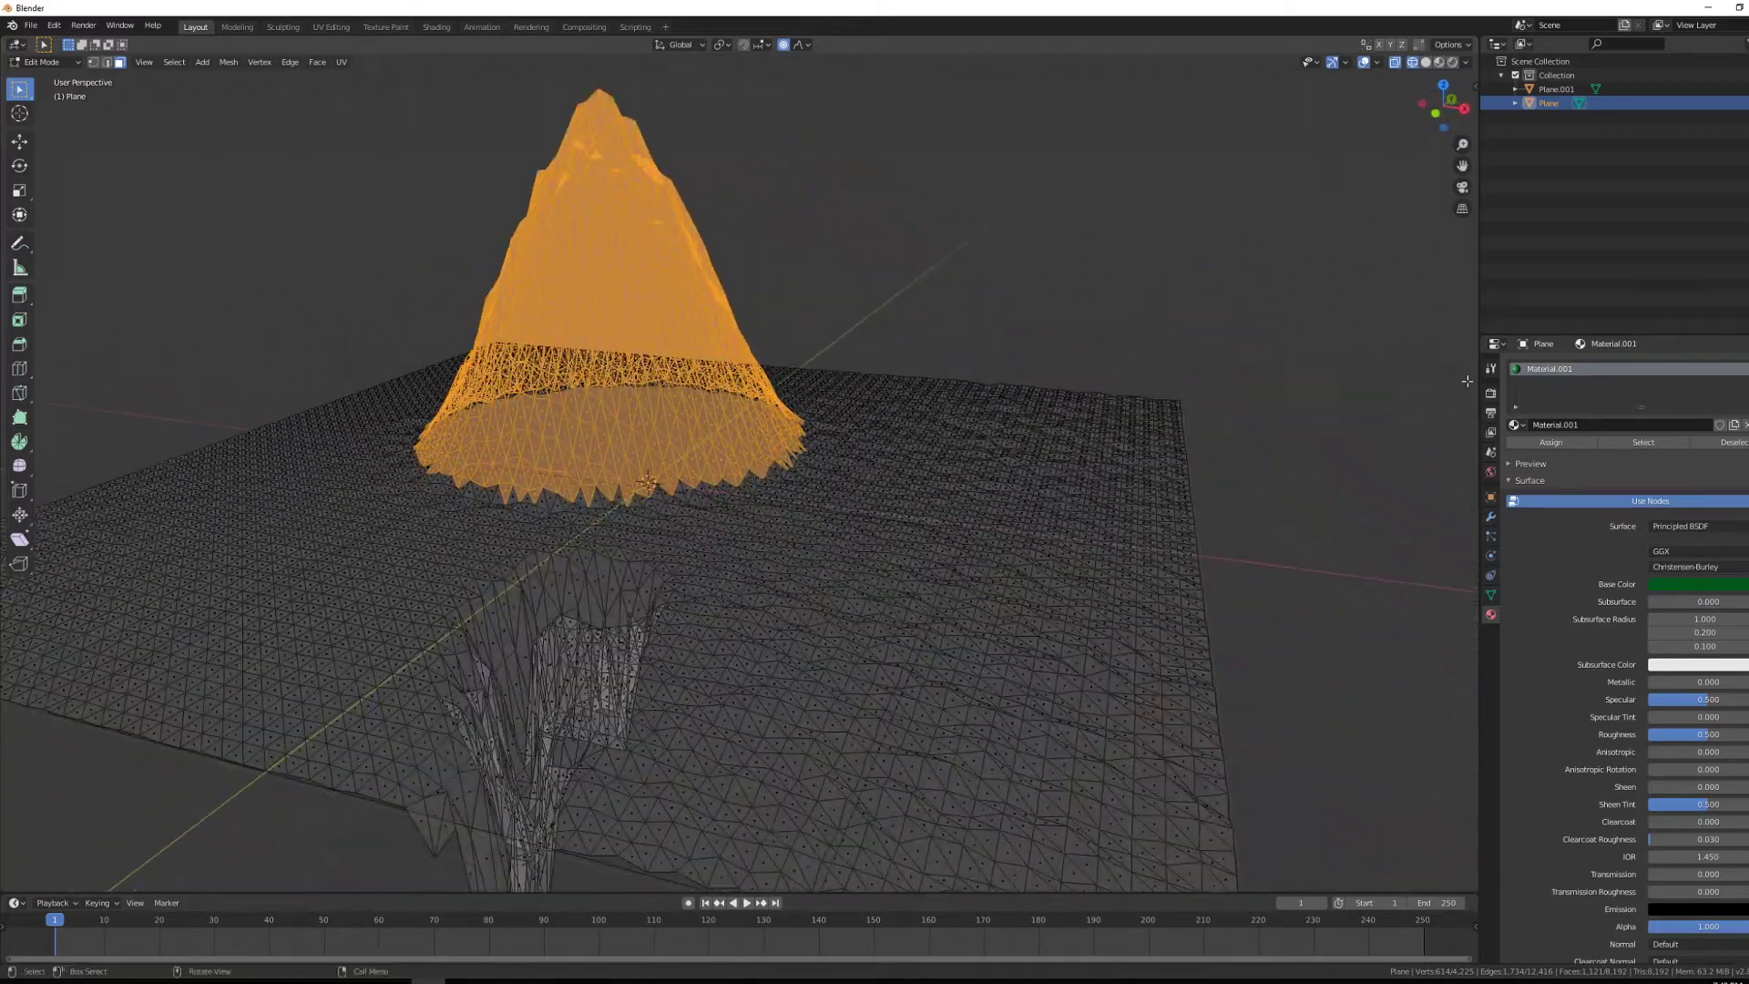
scroll(920, 406, down, 1)
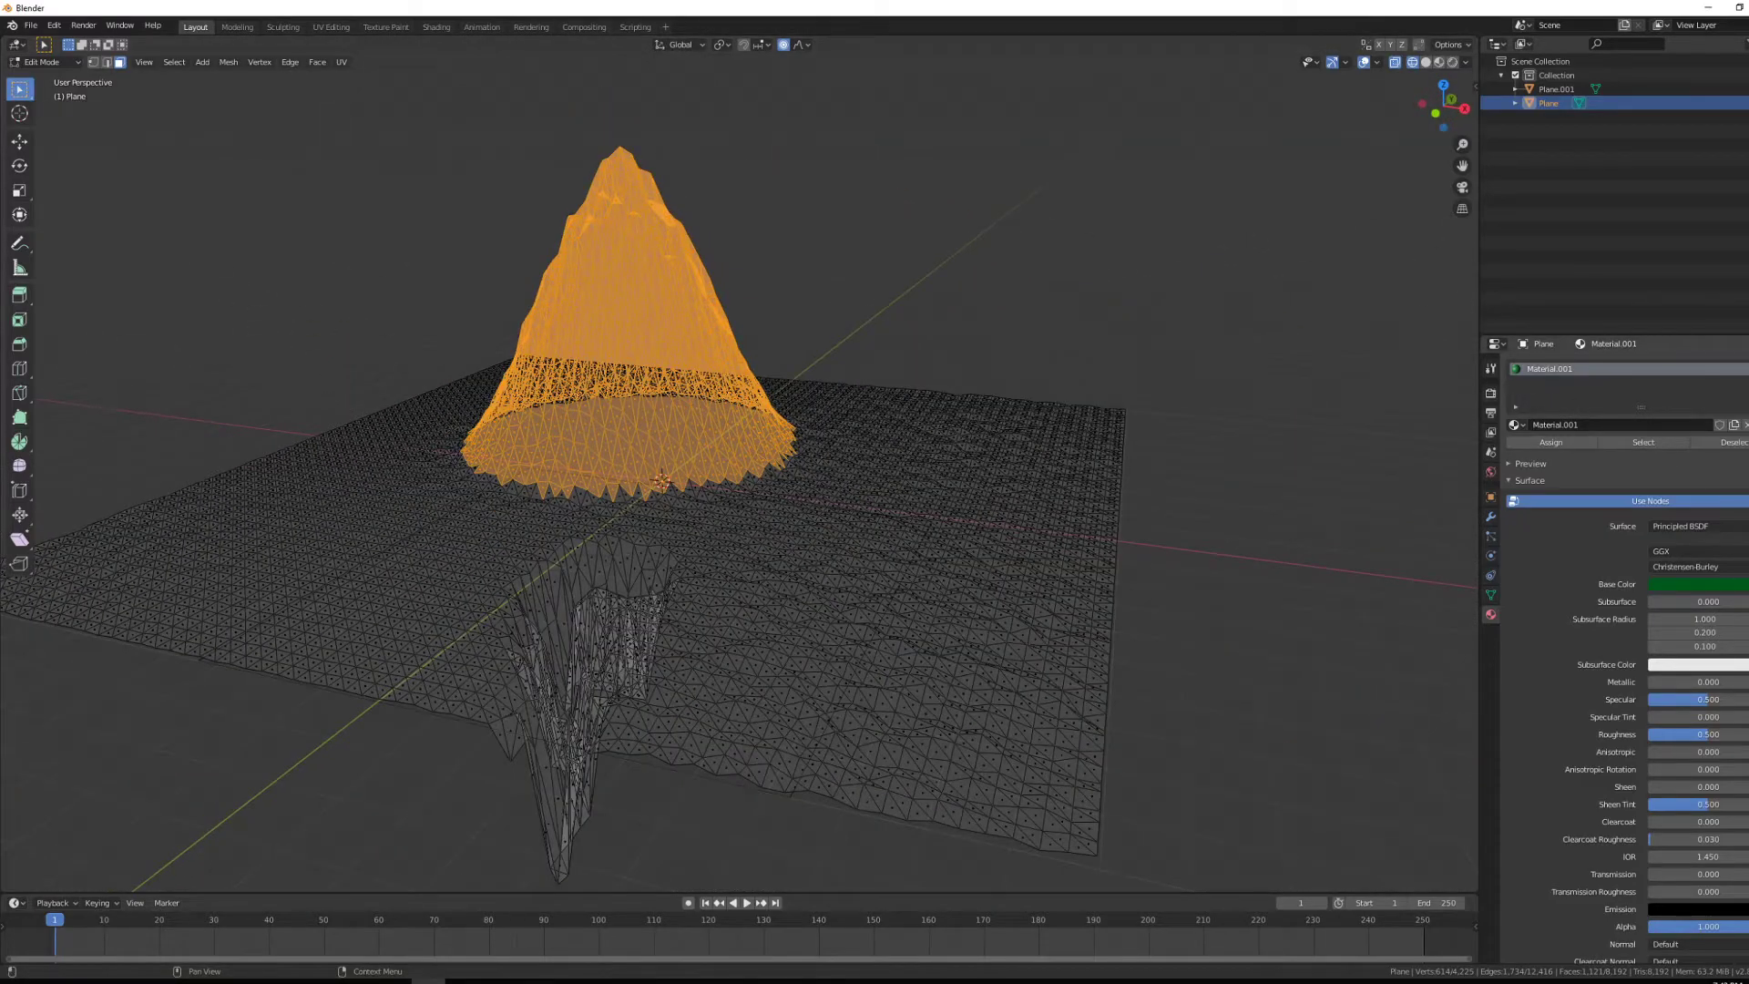
click(1747, 369)
click(1576, 452)
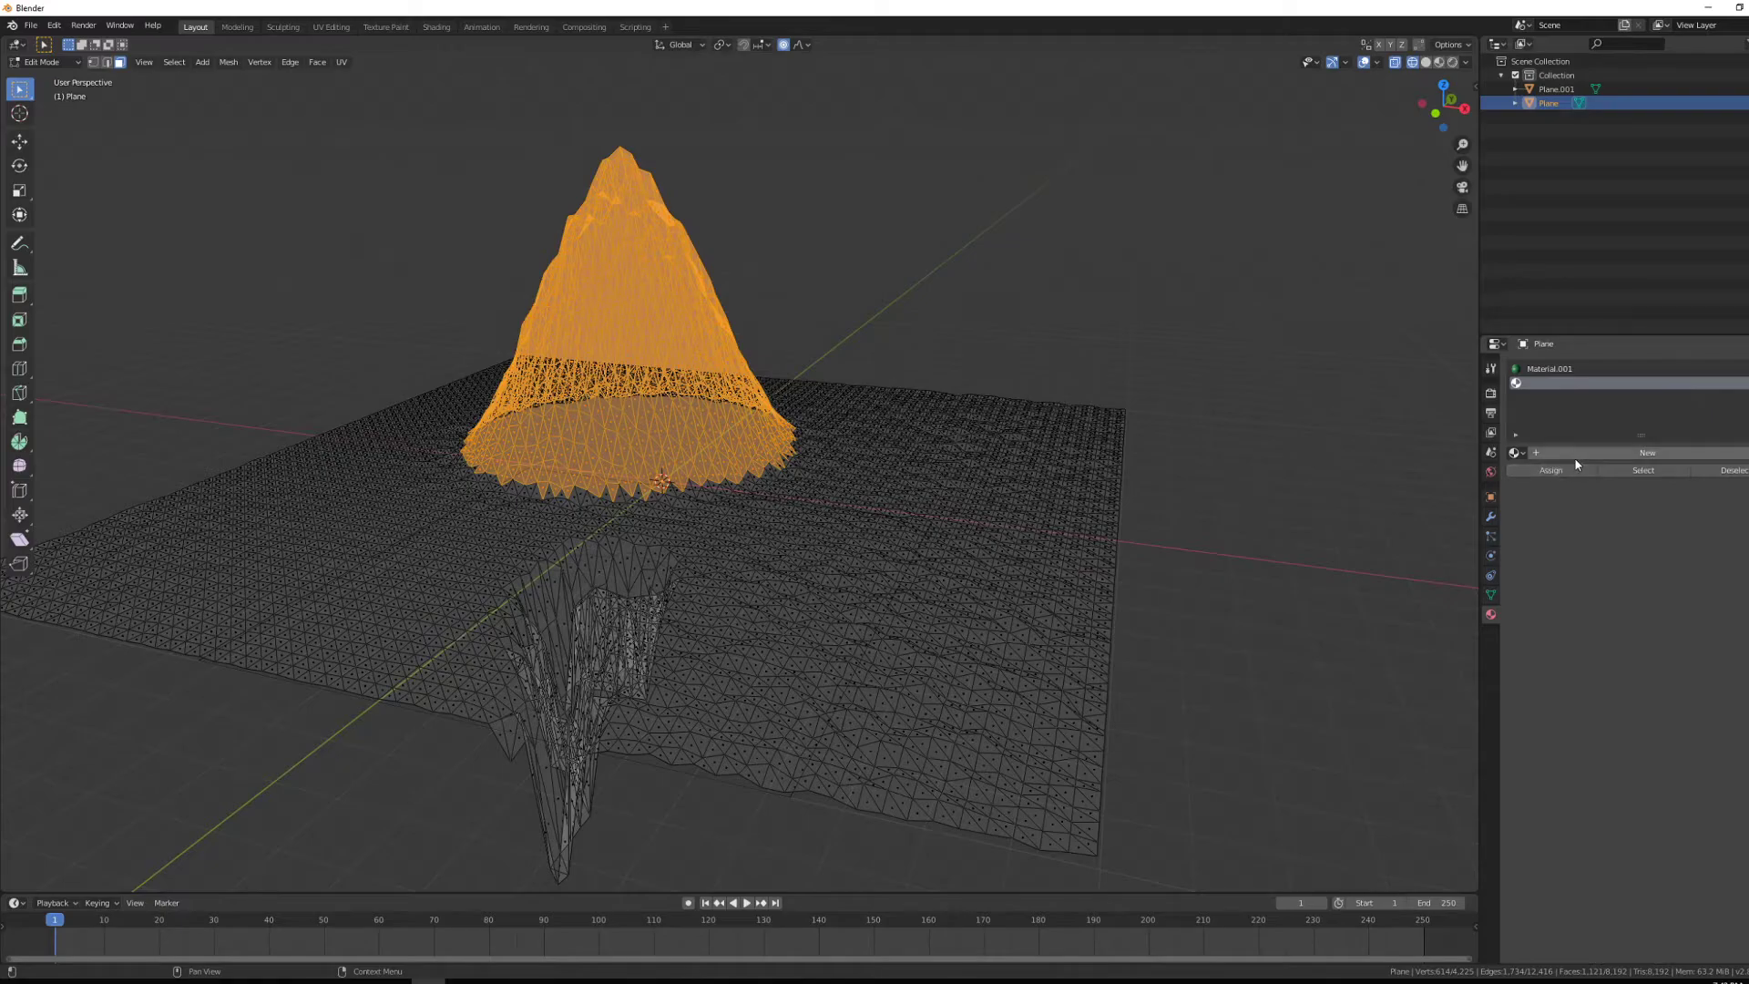
click(1669, 620)
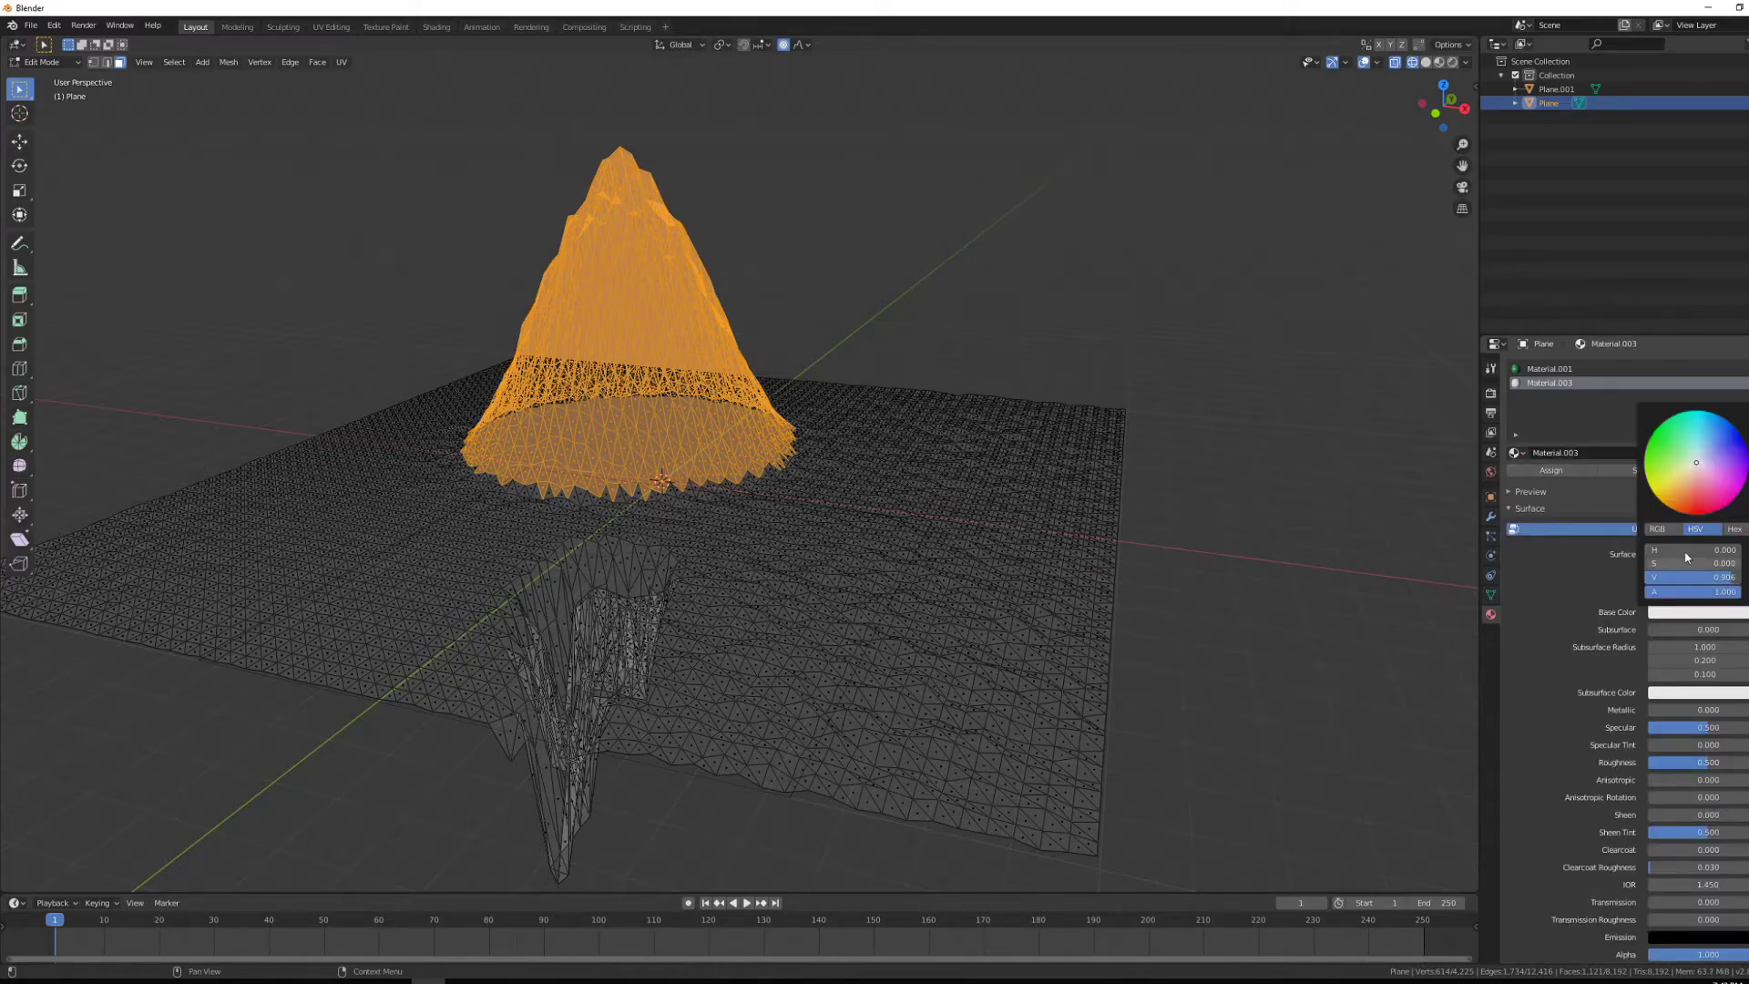
drag(1748, 420, 1748, 483)
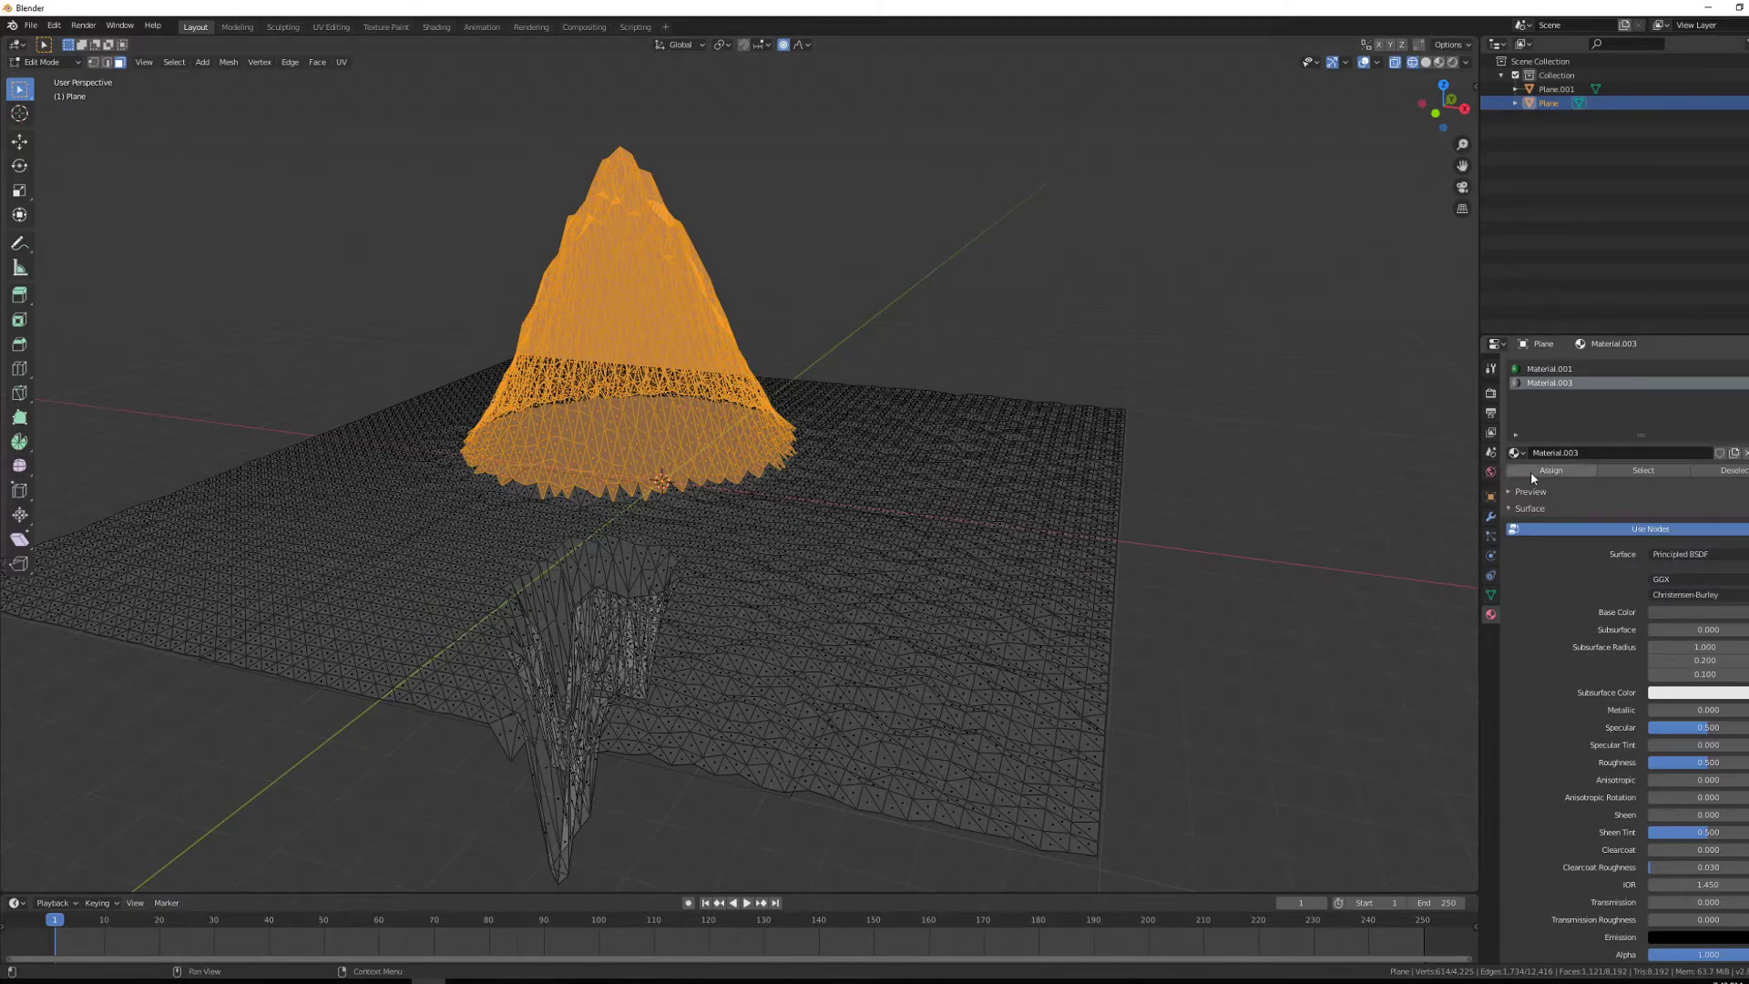
Clear the face selection and check the grey mountain in Material Preview shading.
key(alt+a)
key(z)
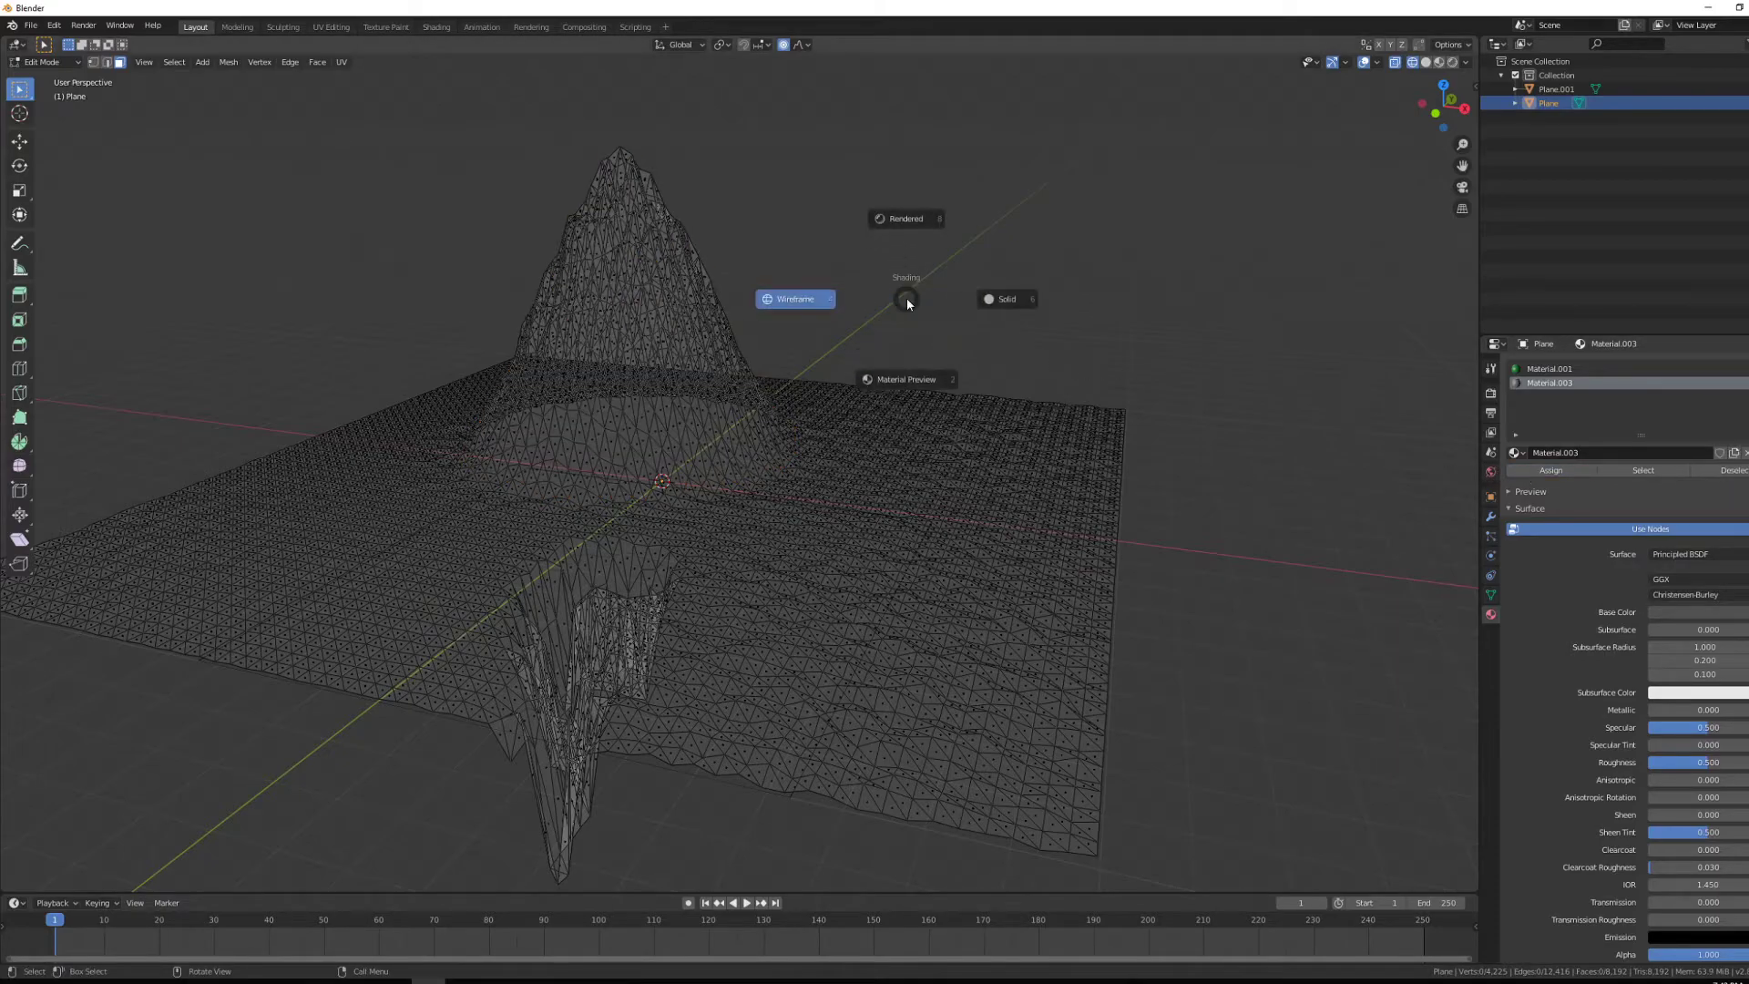
click(908, 386)
mouse_move(1163, 355)
middle_down()
mouse_move(1101, 319)
mouse_move(749, 353)
mouse_move(1116, 351)
mouse_move(852, 342)
middle_up()
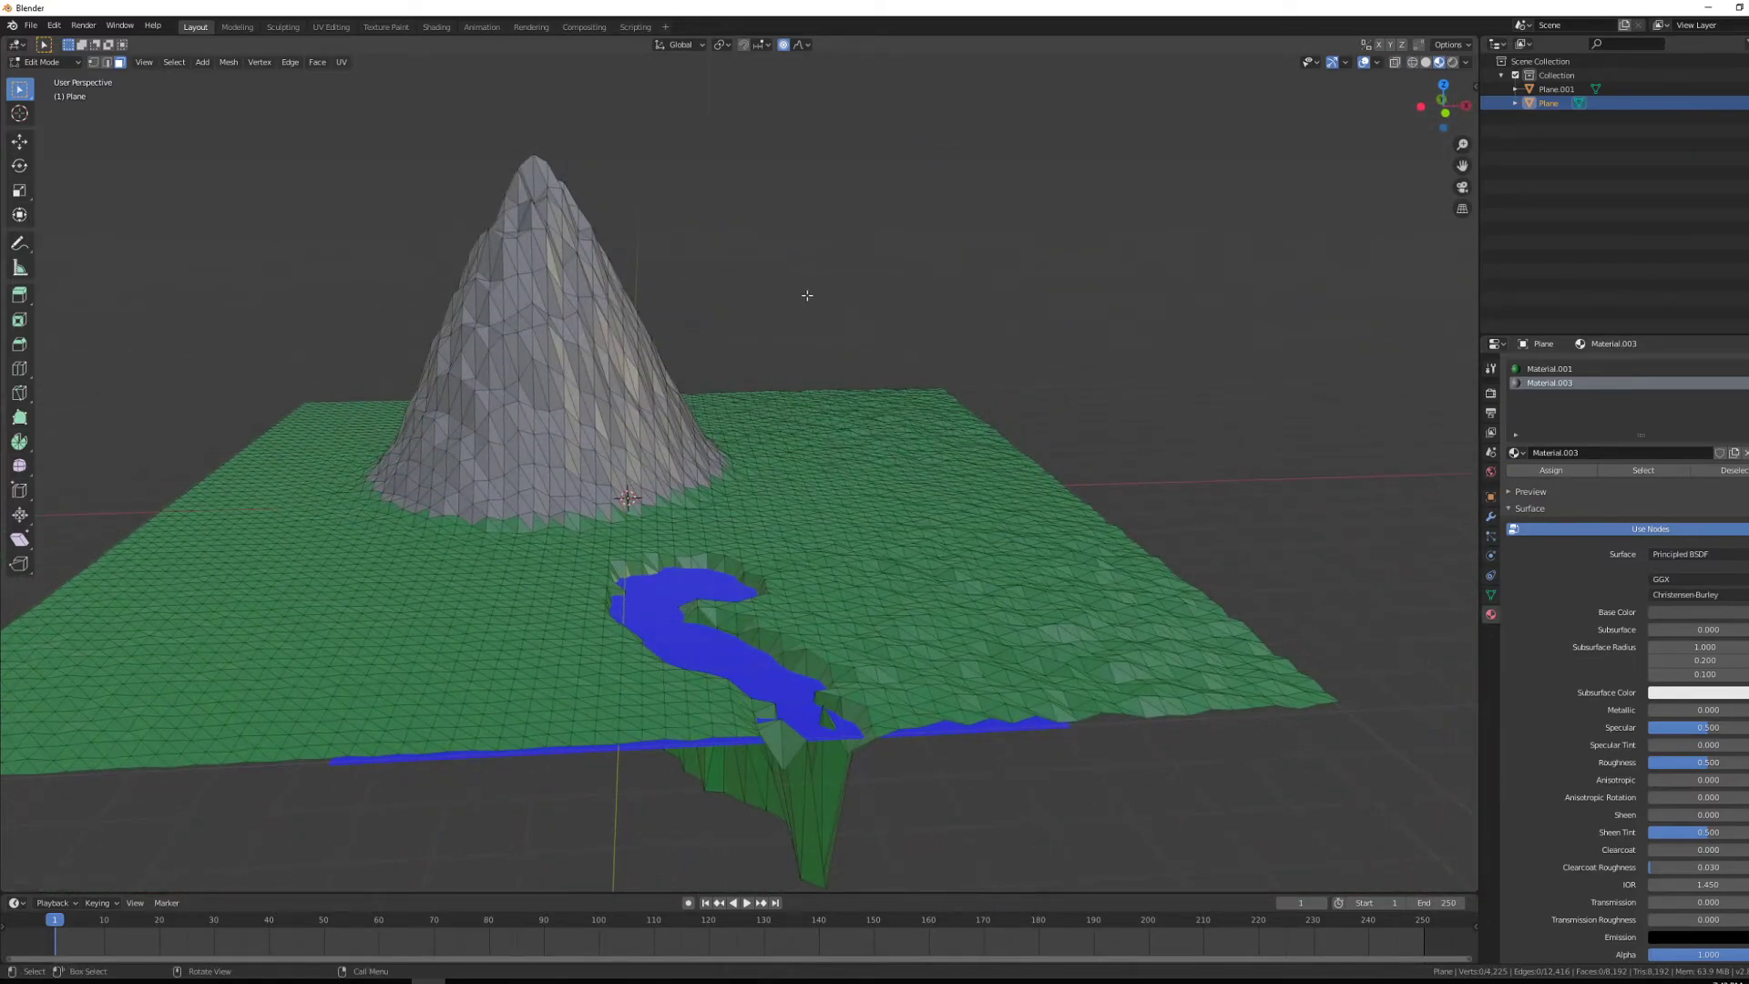
Return to the front view in wireframe shading and box-select the faces of the mountain's peak.
key(KP_1)
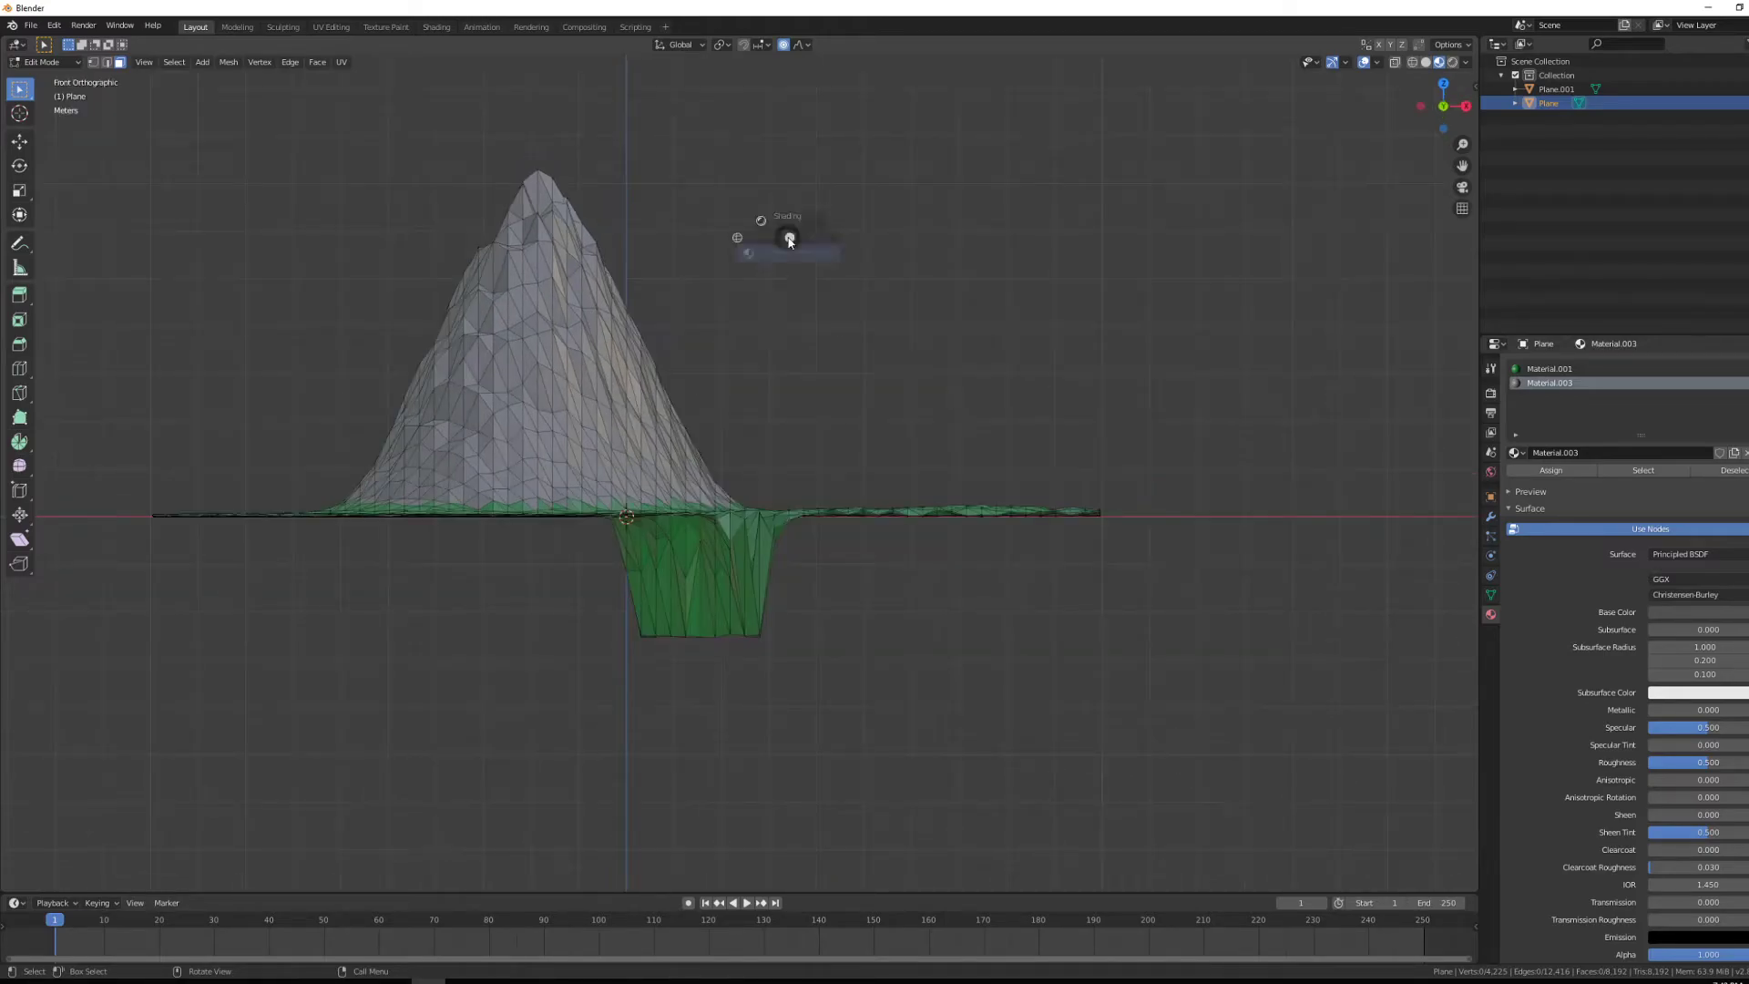
key(z)
click(679, 238)
key(b)
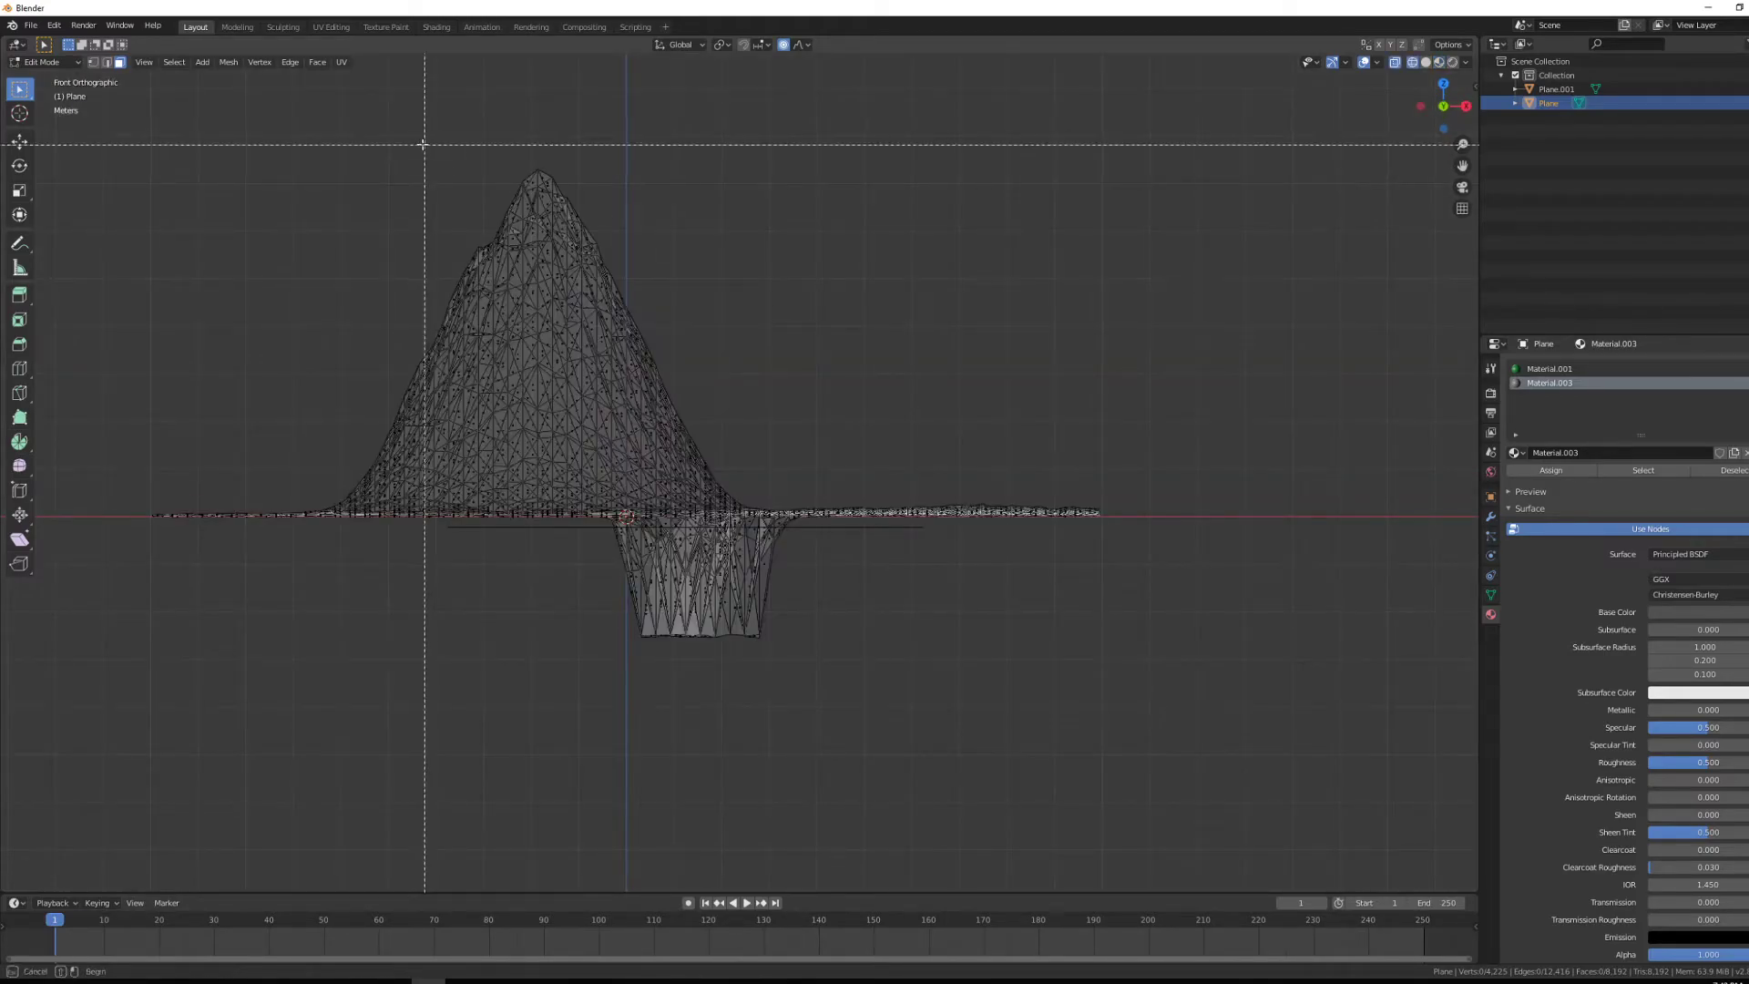
drag(385, 121, 744, 247)
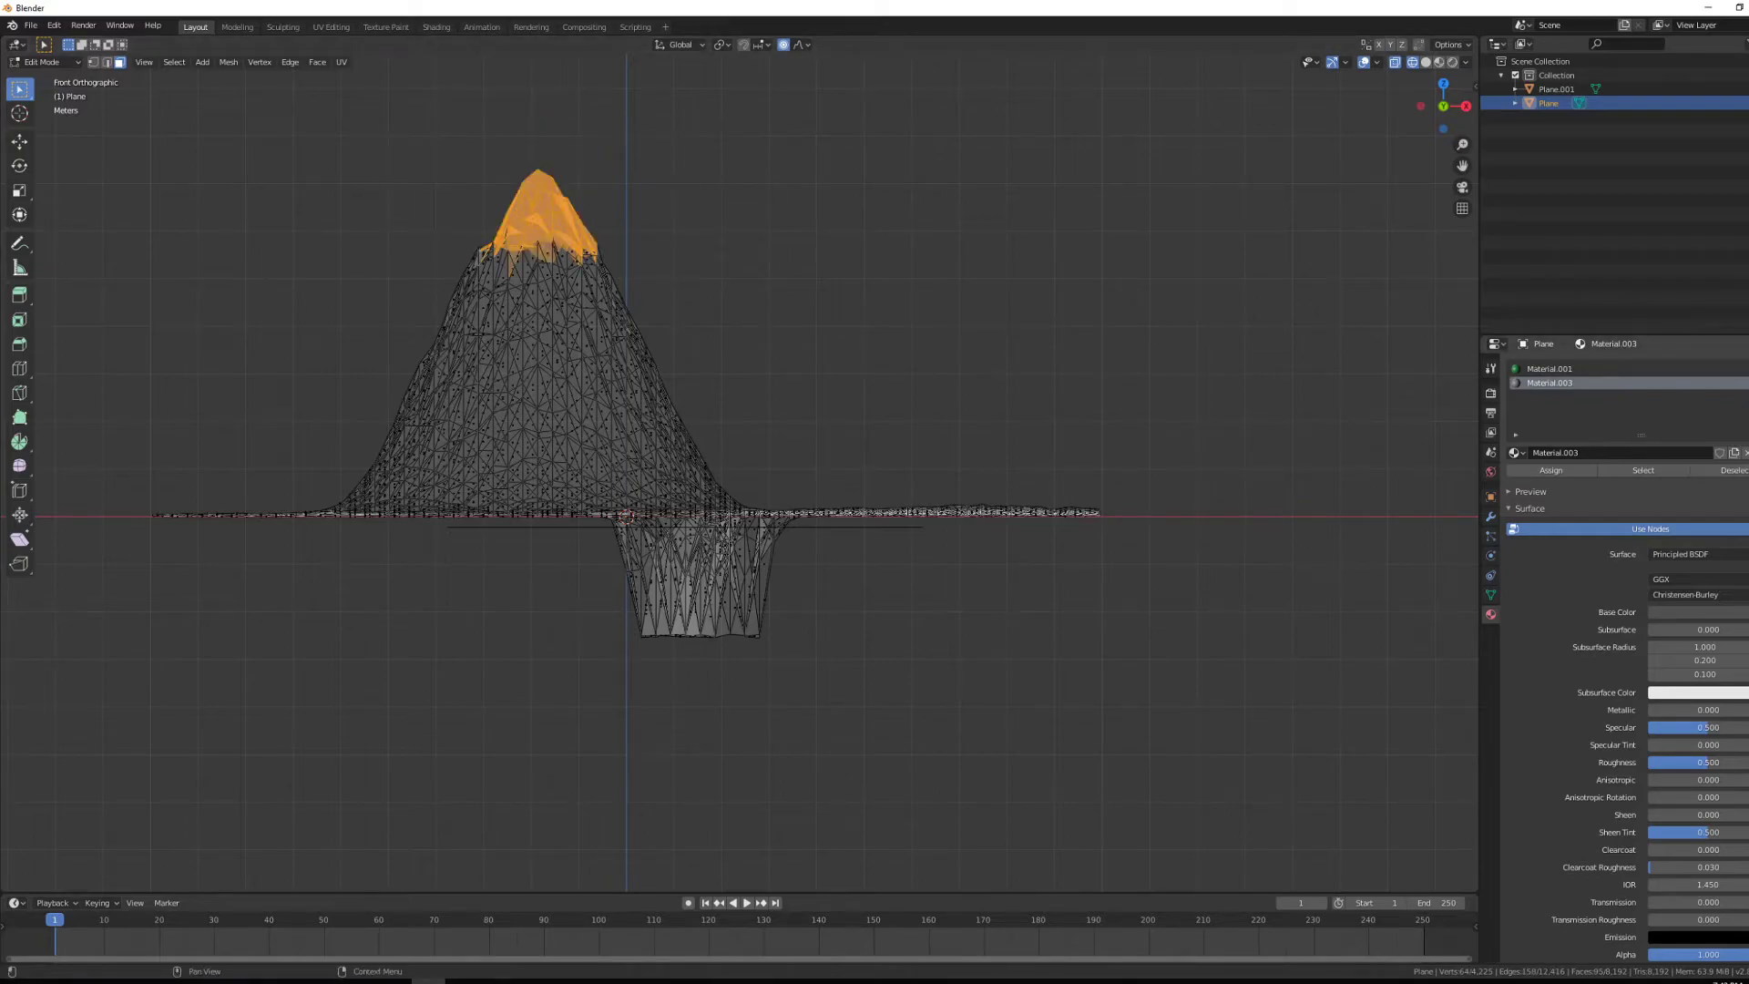
Add a third material slot with a new white material for snow and assign it to the selected peak faces.
click(1747, 369)
click(1606, 455)
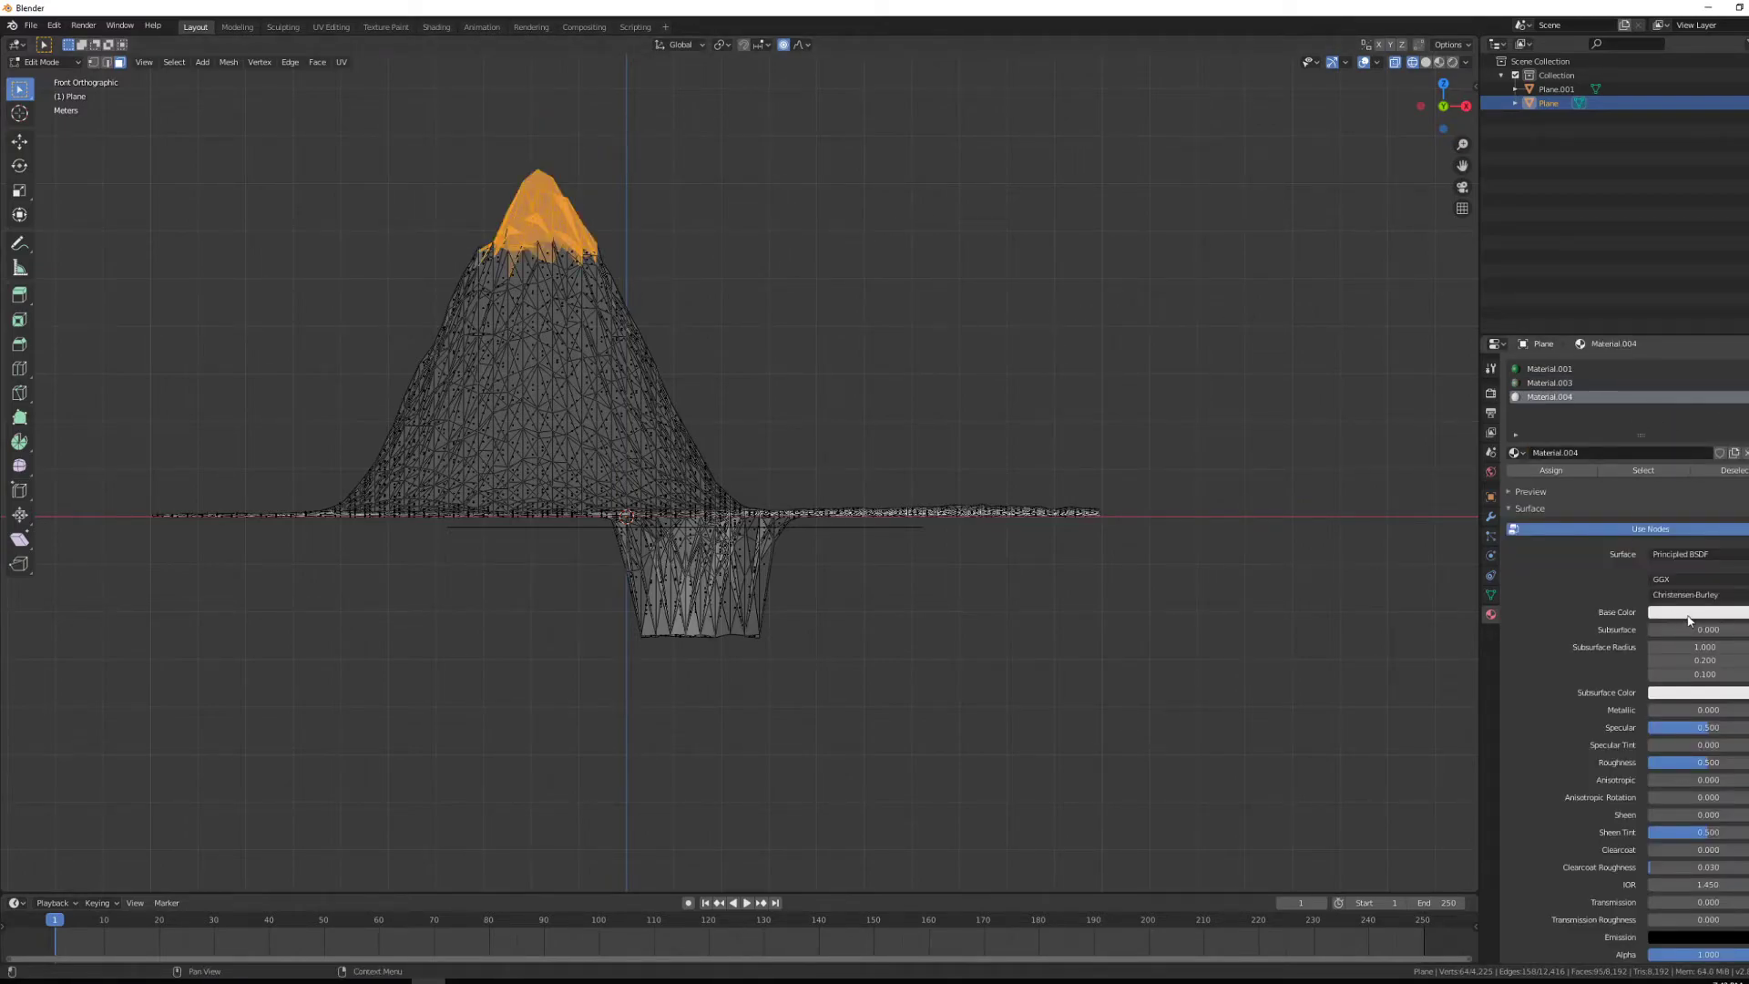
click(1688, 614)
Clear the face selection, switch the shading to Material Preview and return to Object Mode to view the snow-capped mountain.
middle_drag(933, 332, 913, 366)
key(alt+a)
key(z)
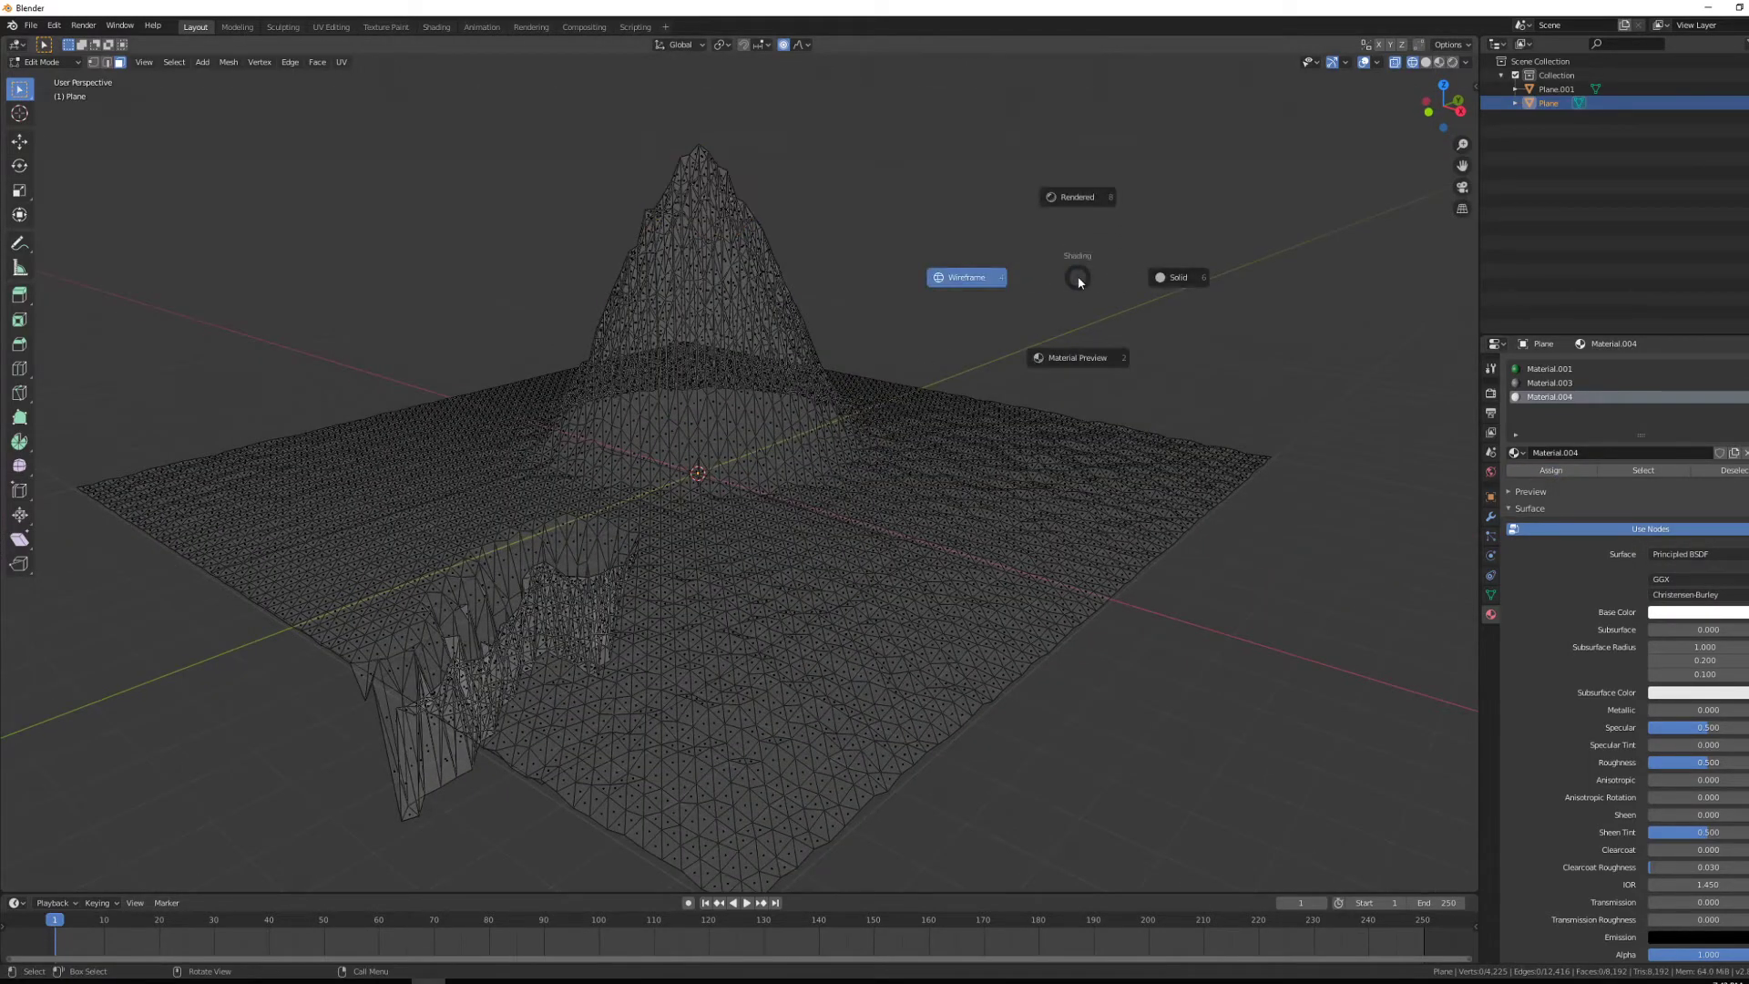
click(1071, 355)
key(Tab)
middle_drag(1274, 394, 448, 394)
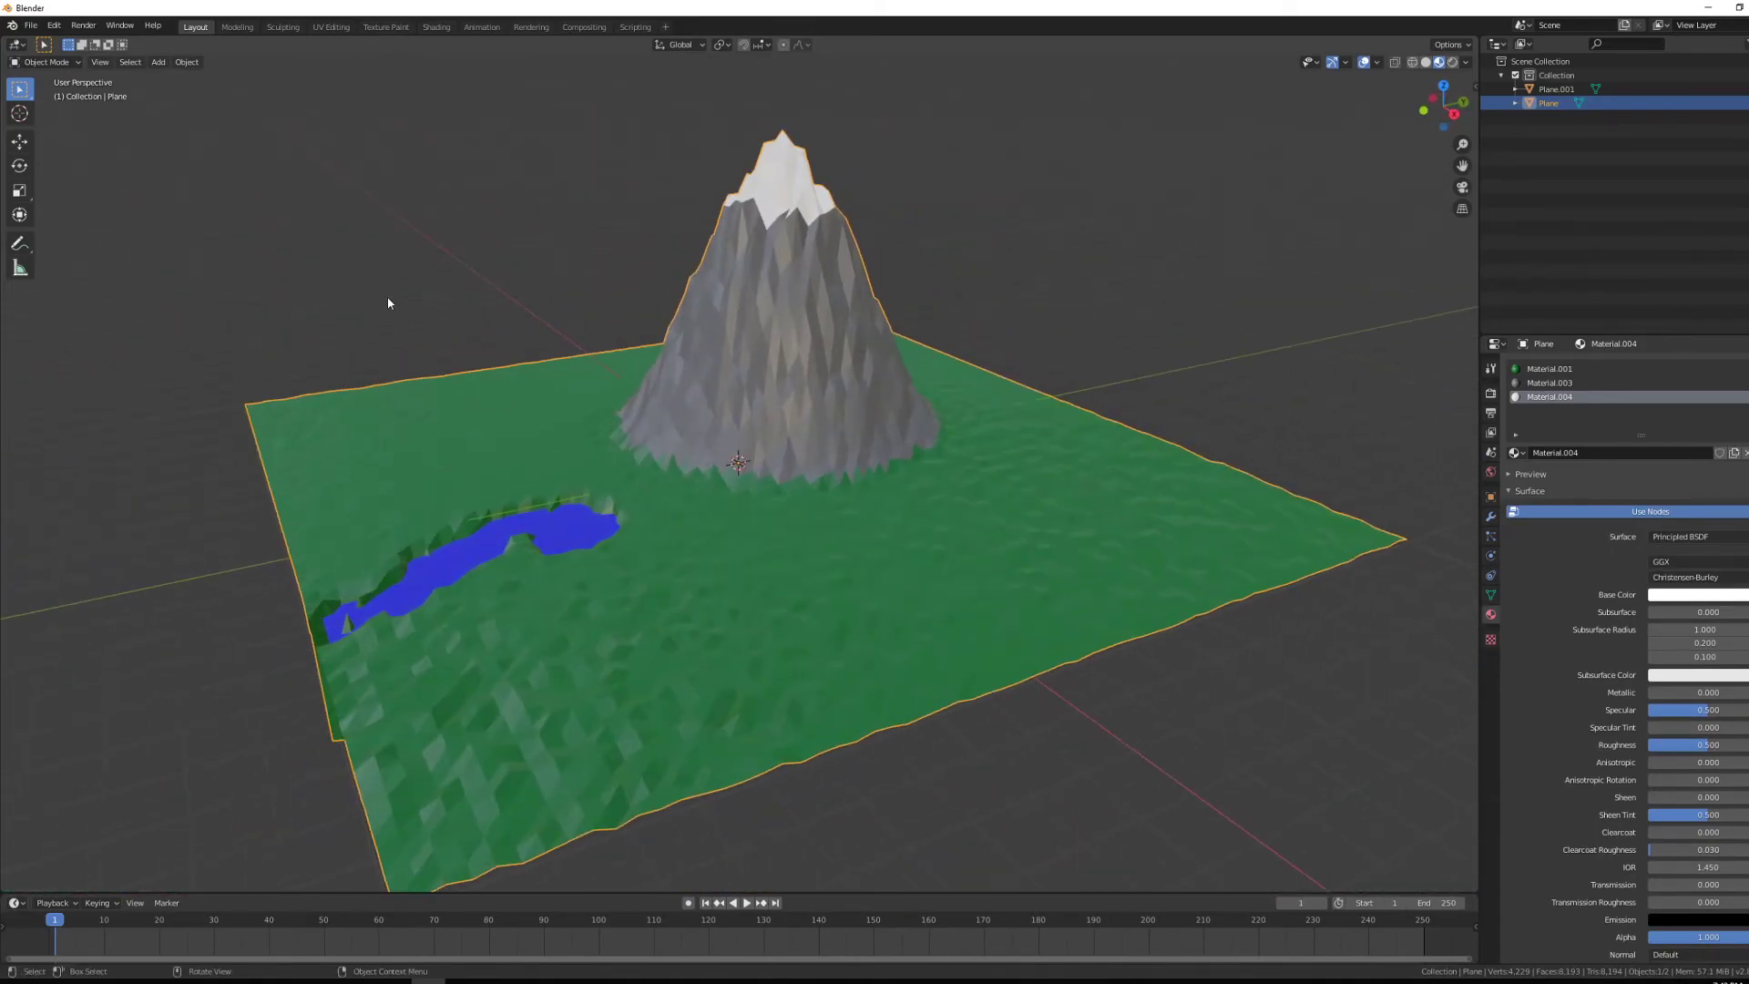